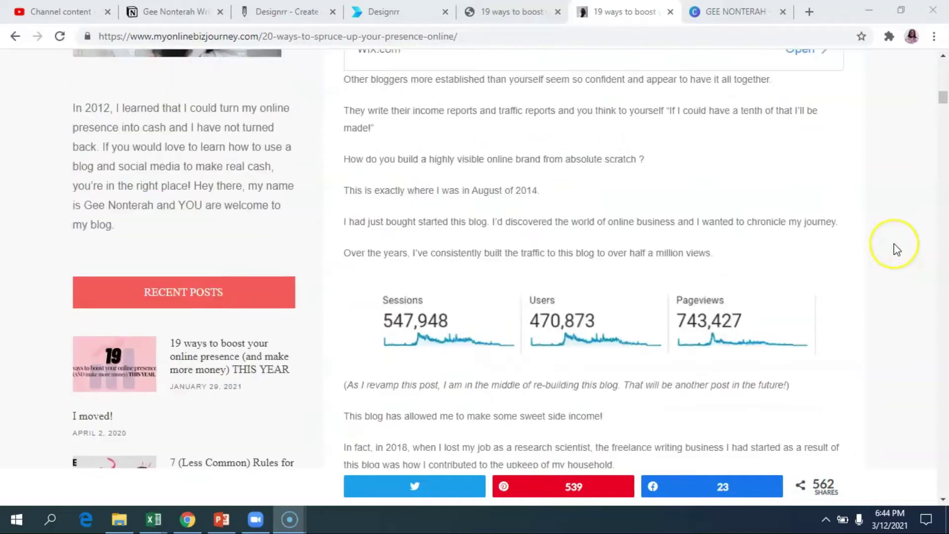
Examine the blog post about 19 ways to boost your online presence and the PDF ebook version of it
{"action": "scroll", "coordinate": [897, 249], "scroll_direction": "down", "scroll_amount": 15}
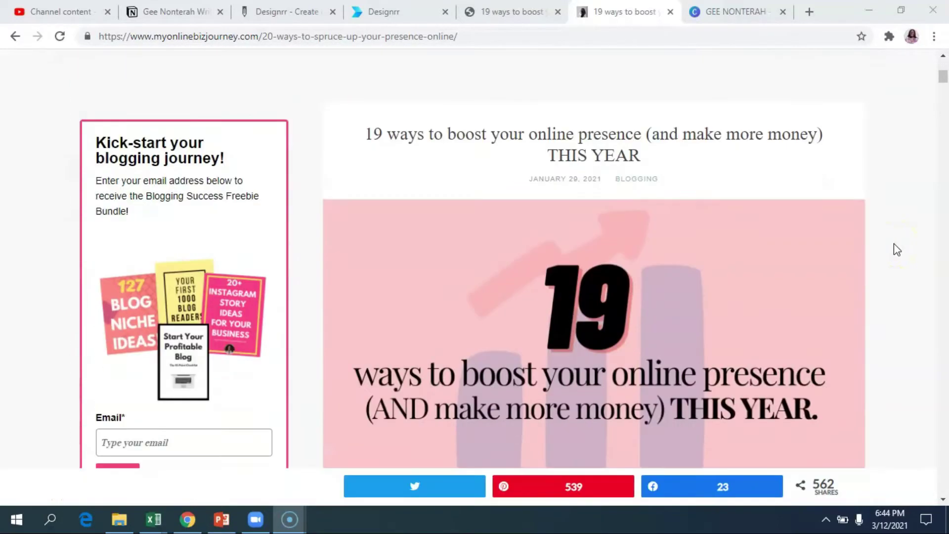
{"action": "scroll", "coordinate": [897, 250], "scroll_direction": "down", "scroll_amount": 4}
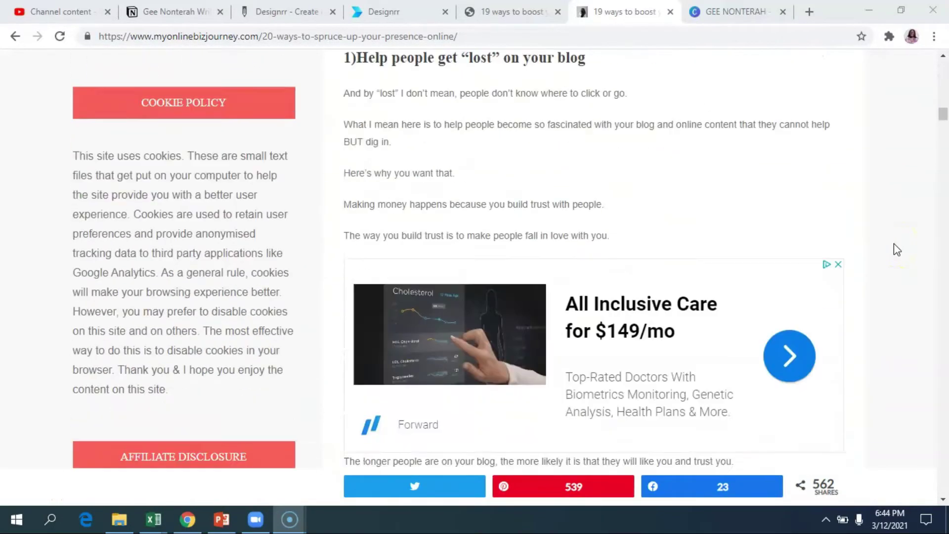
{"action": "scroll", "coordinate": [897, 250], "scroll_direction": "up", "scroll_amount": 20}
{"action": "scroll", "coordinate": [897, 249], "scroll_direction": "up", "scroll_amount": 6}
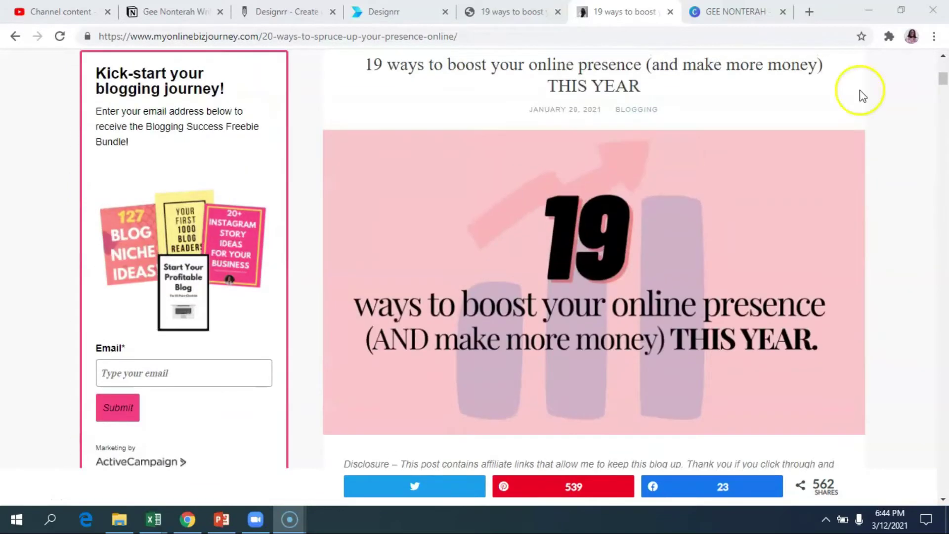
{"action": "left_click", "coordinate": [514, 11]}
{"action": "scroll", "coordinate": [694, 194], "scroll_direction": "down", "scroll_amount": 15}
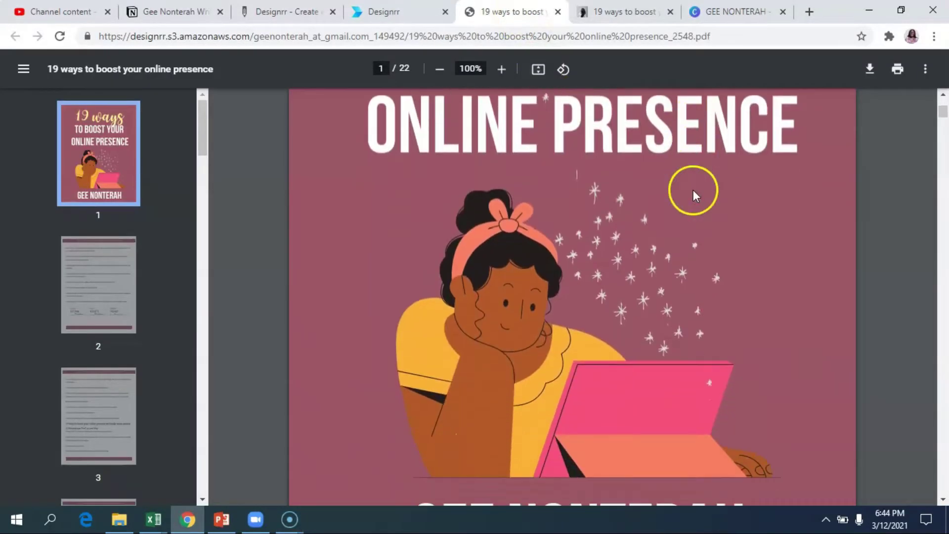
{"action": "scroll", "coordinate": [778, 223], "scroll_direction": "down", "scroll_amount": 20}
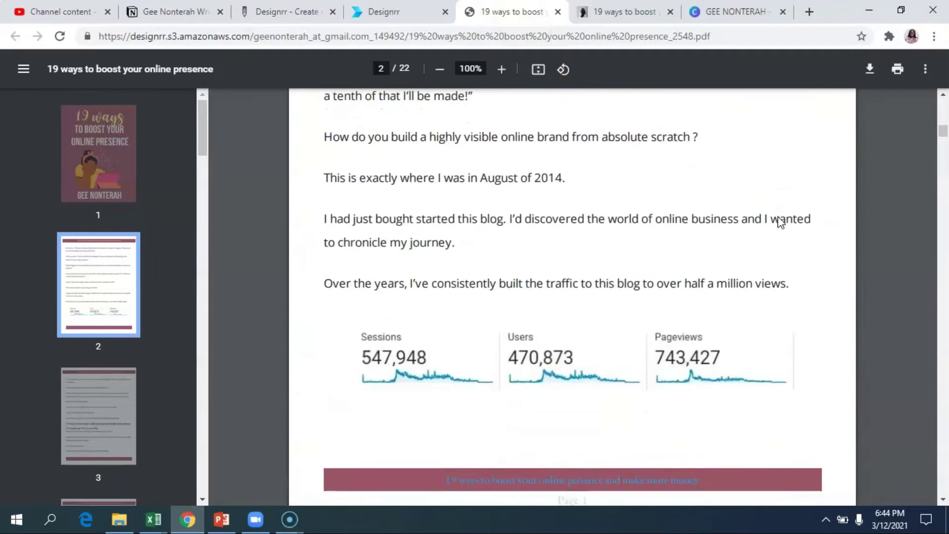
{"action": "scroll", "coordinate": [780, 222], "scroll_direction": "down", "scroll_amount": 20}
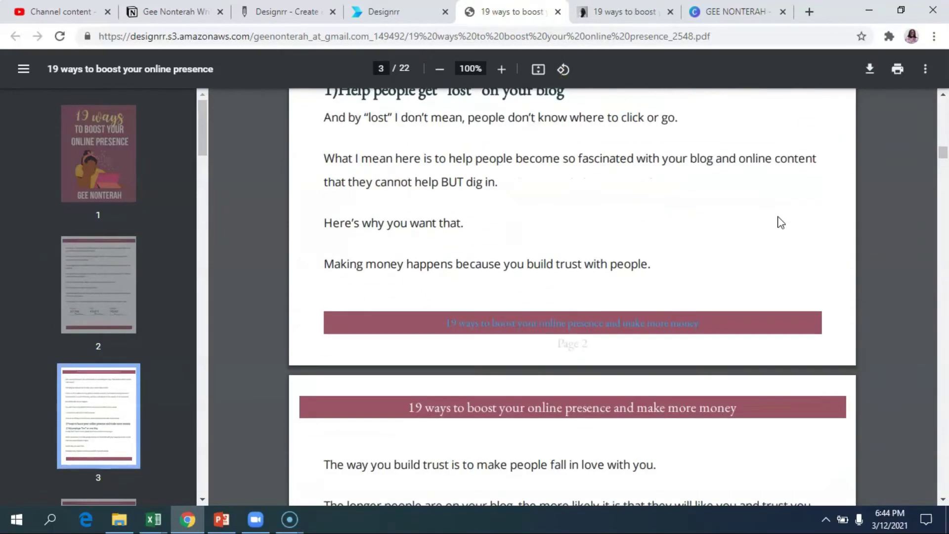
{"action": "scroll", "coordinate": [779, 218], "scroll_direction": "up", "scroll_amount": 15}
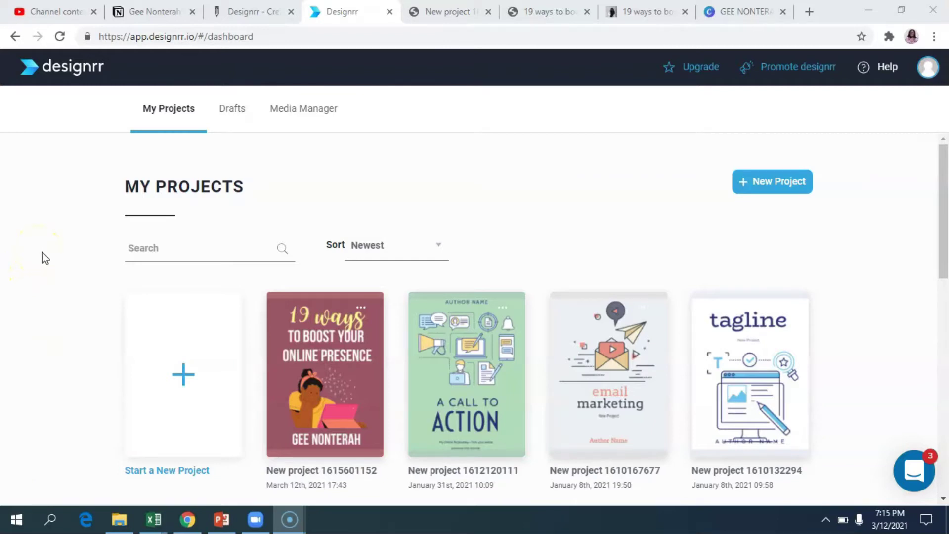
Start a new project in Designrr and review the available import options
{"action": "left_click", "coordinate": [201, 388]}
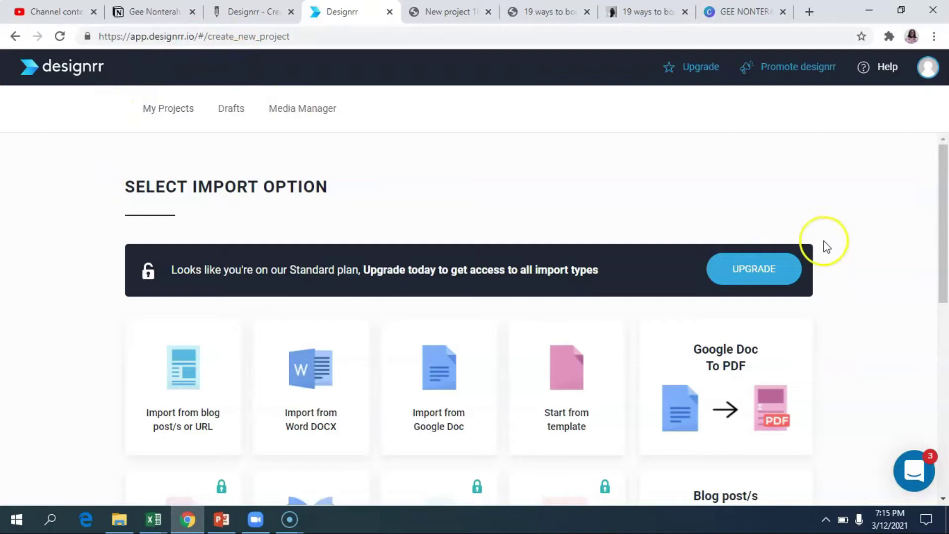
{"action": "scroll", "coordinate": [897, 168], "scroll_direction": "down", "scroll_amount": 3}
{"action": "scroll", "coordinate": [897, 168], "scroll_direction": "up", "scroll_amount": 3}
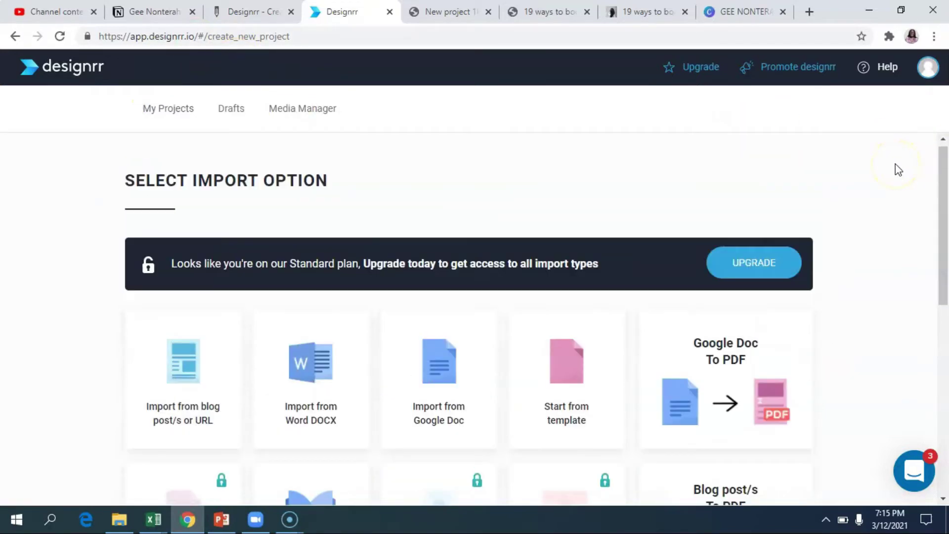
{"action": "scroll", "coordinate": [895, 165], "scroll_direction": "down", "scroll_amount": 1}
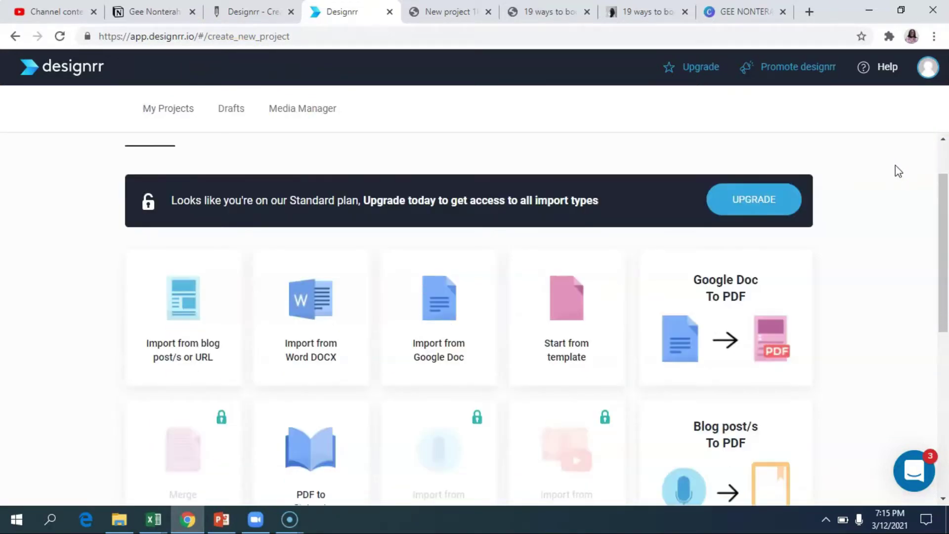
{"action": "left_click", "coordinate": [899, 172]}
{"action": "left_click", "coordinate": [289, 257]}
{"action": "scroll", "coordinate": [627, 146], "scroll_direction": "down", "scroll_amount": 1}
{"action": "left_click", "coordinate": [847, 218]}
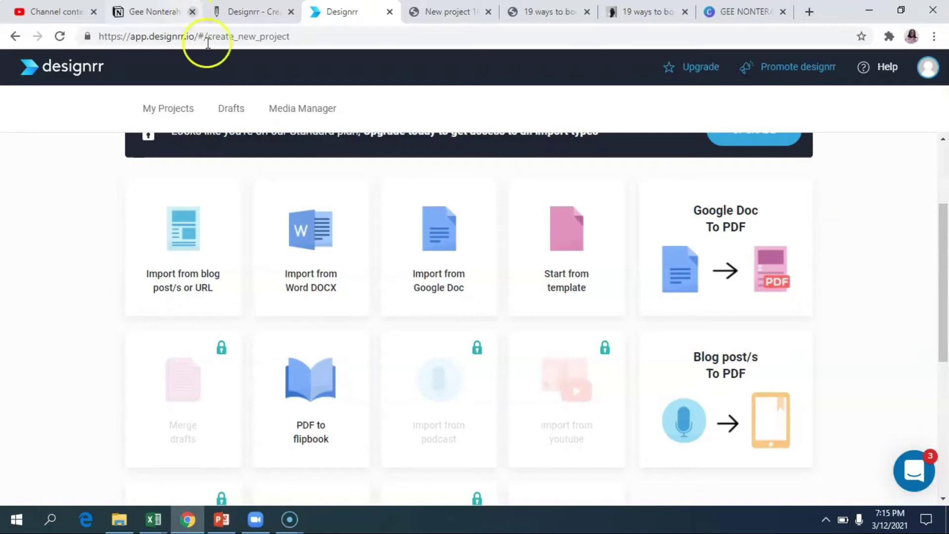
Switch to the blog post on 19 ways to boost your online presence and copy its web address
{"action": "left_click", "coordinate": [642, 10]}
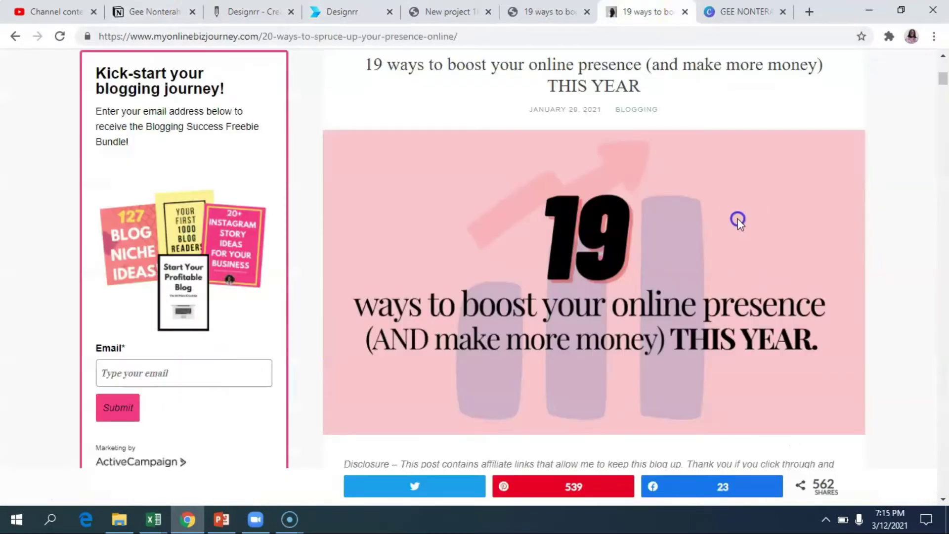
{"action": "scroll", "coordinate": [739, 287], "scroll_direction": "down", "scroll_amount": 4}
{"action": "scroll", "coordinate": [738, 284], "scroll_direction": "up", "scroll_amount": 5}
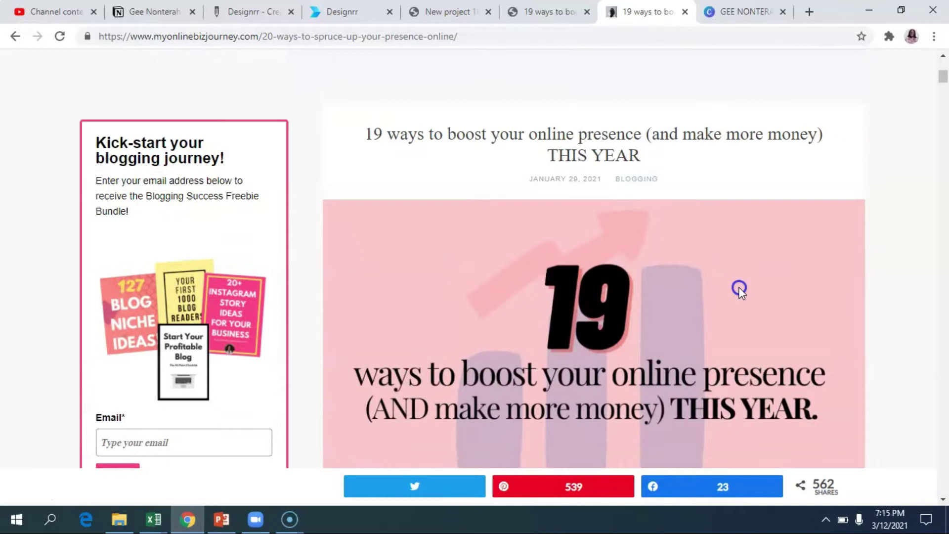
{"action": "scroll", "coordinate": [739, 288], "scroll_direction": "up", "scroll_amount": 1}
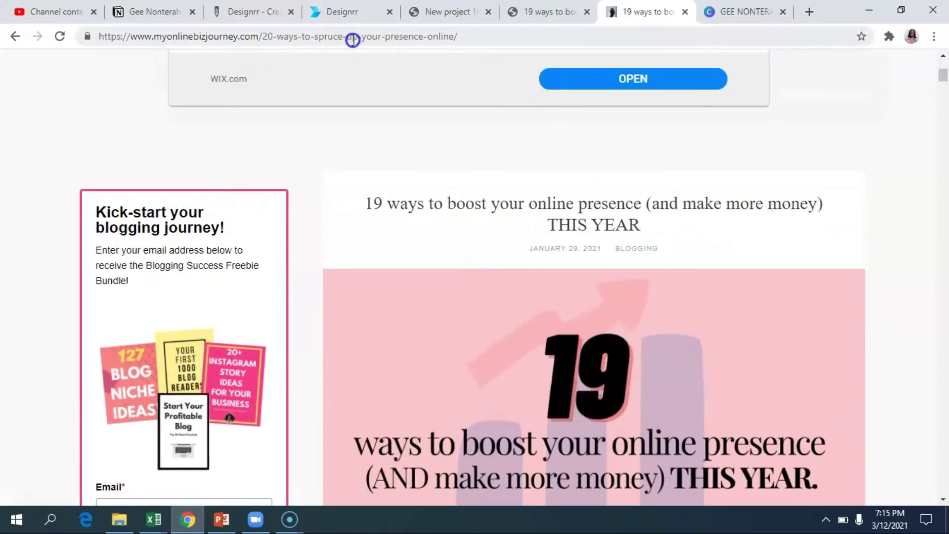
{"action": "left_click", "coordinate": [352, 40]}
{"action": "right_click", "coordinate": [352, 40]}
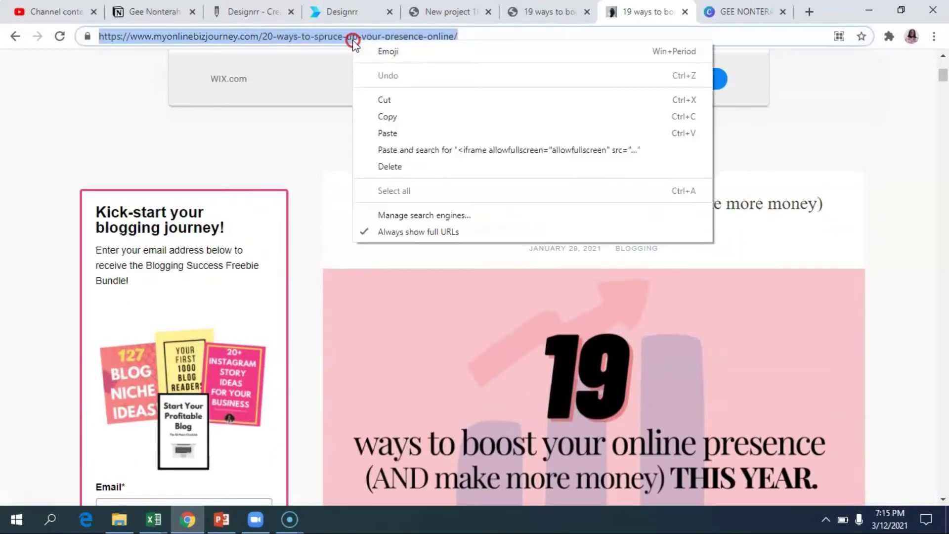
{"action": "left_click", "coordinate": [504, 117]}
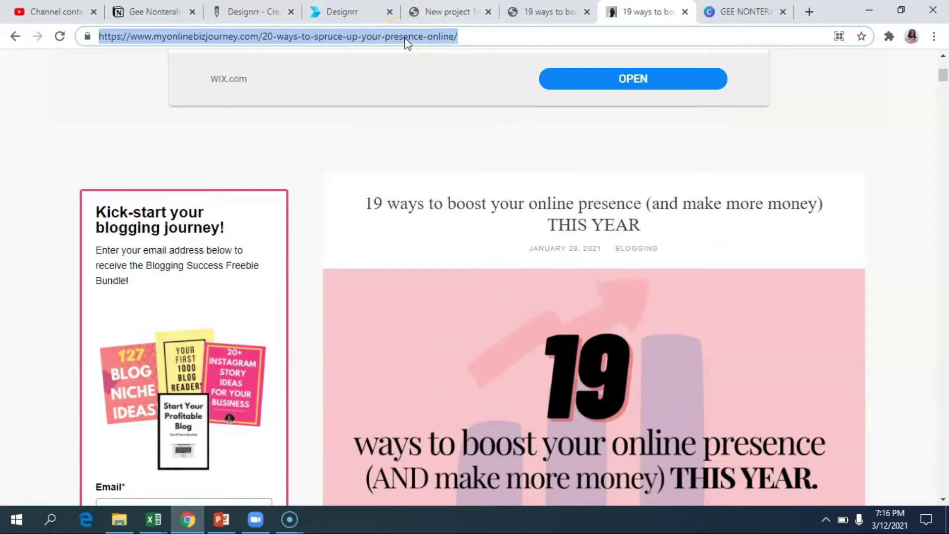
Return to Designrr, look over the import options and choose the Blog post/s to PDF import
{"action": "left_click", "coordinate": [352, 19]}
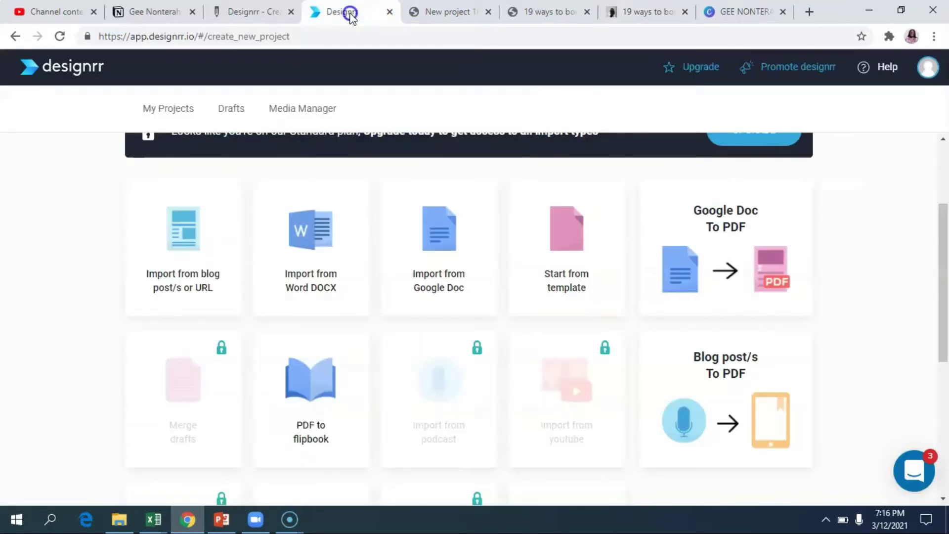
{"action": "scroll", "coordinate": [100, 214], "scroll_direction": "down", "scroll_amount": 1}
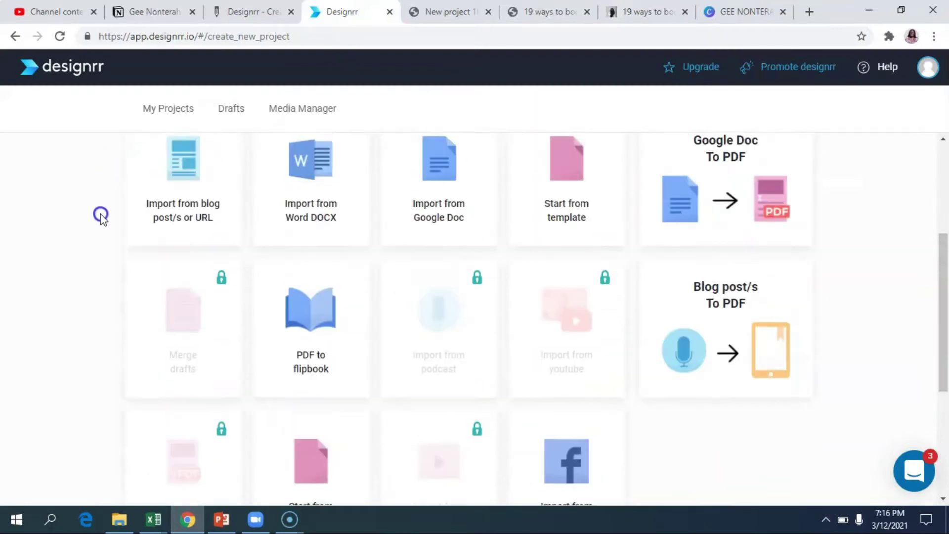
{"action": "scroll", "coordinate": [100, 214], "scroll_direction": "down", "scroll_amount": 2}
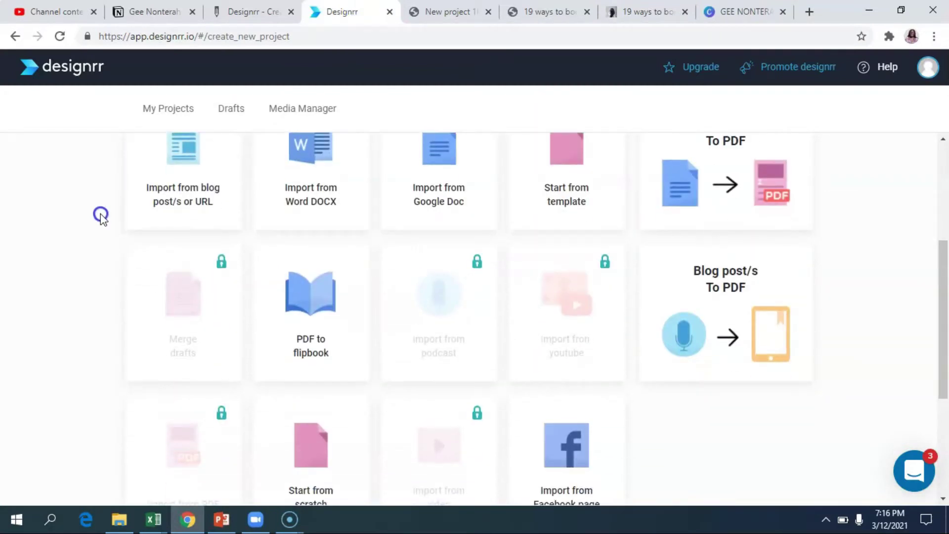
{"action": "scroll", "coordinate": [101, 214], "scroll_direction": "up", "scroll_amount": 2}
{"action": "scroll", "coordinate": [101, 214], "scroll_direction": "down", "scroll_amount": 4}
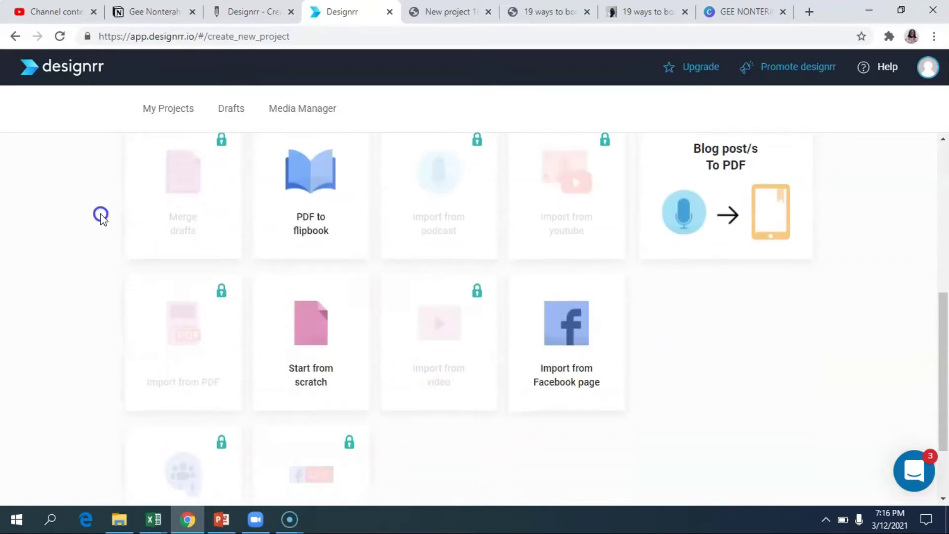
{"action": "scroll", "coordinate": [100, 214], "scroll_direction": "up", "scroll_amount": 4}
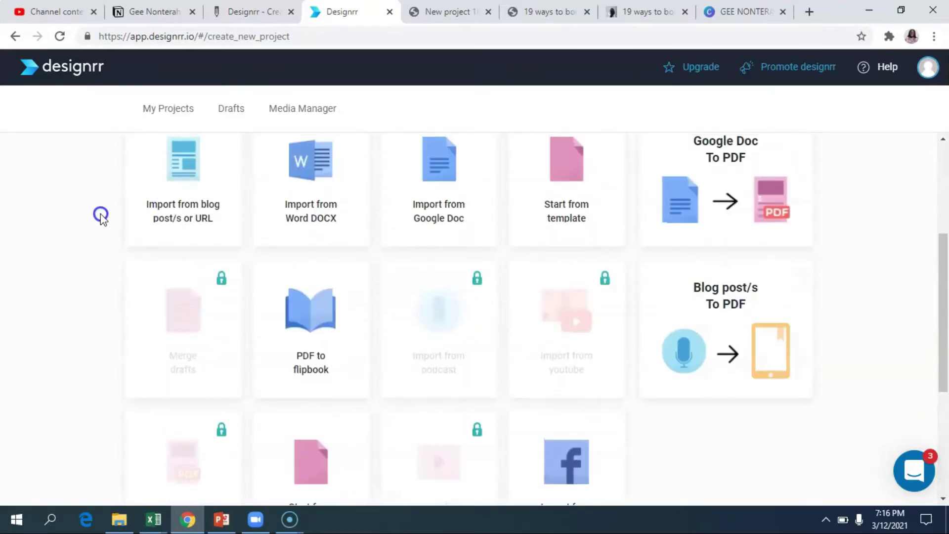
{"action": "scroll", "coordinate": [100, 214], "scroll_direction": "up", "scroll_amount": 1}
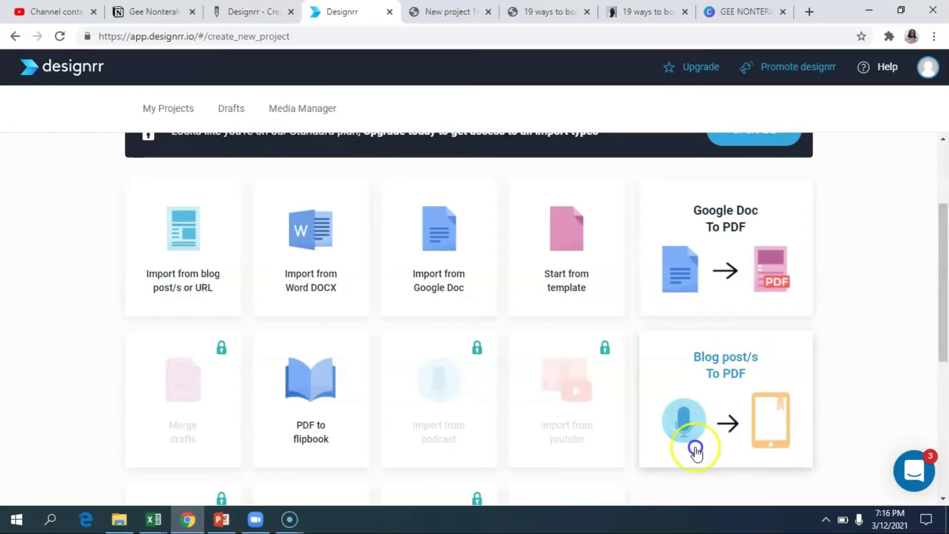
{"action": "left_click", "coordinate": [720, 395]}
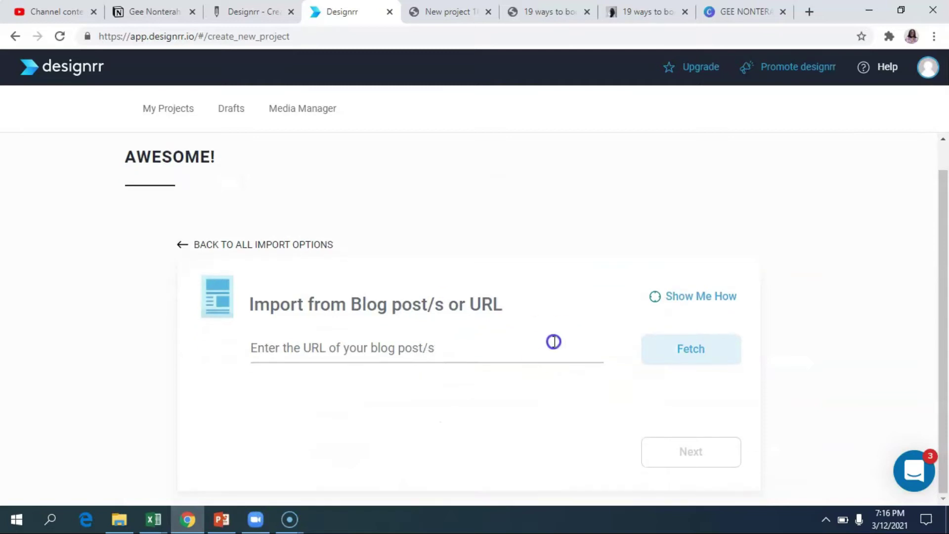
Paste the copied blog post address into the import form and fetch the post
{"action": "right_click", "coordinate": [524, 353]}
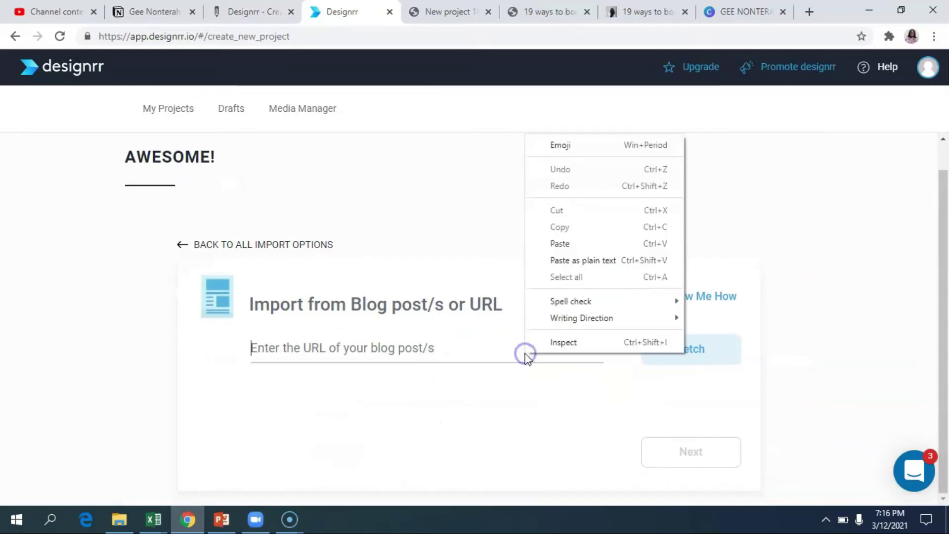
{"action": "left_click", "coordinate": [560, 243]}
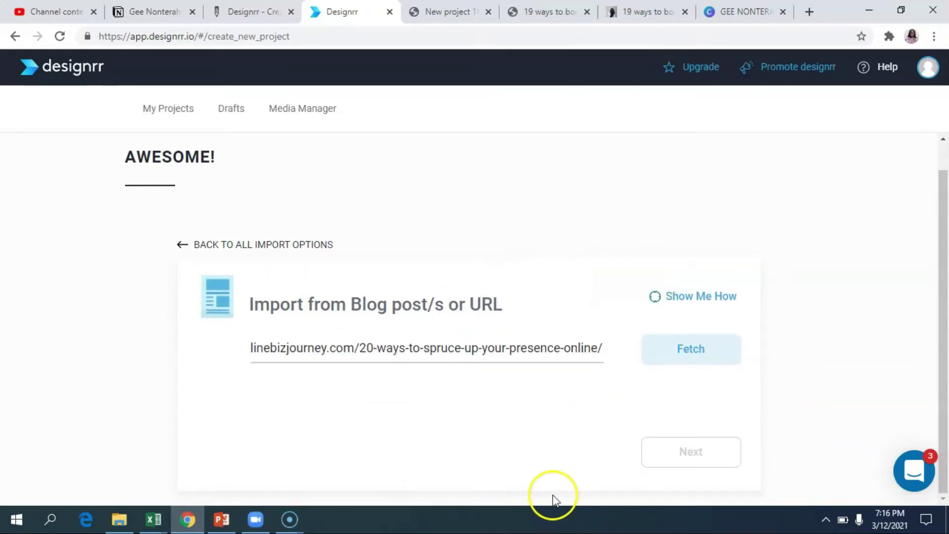
{"action": "left_click", "coordinate": [716, 350]}
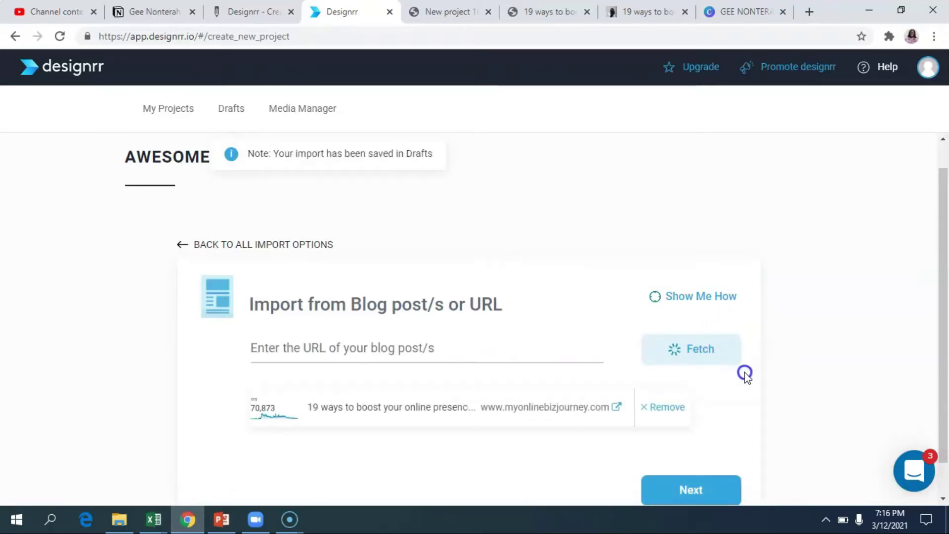
{"action": "scroll", "coordinate": [745, 374], "scroll_direction": "down", "scroll_amount": 1}
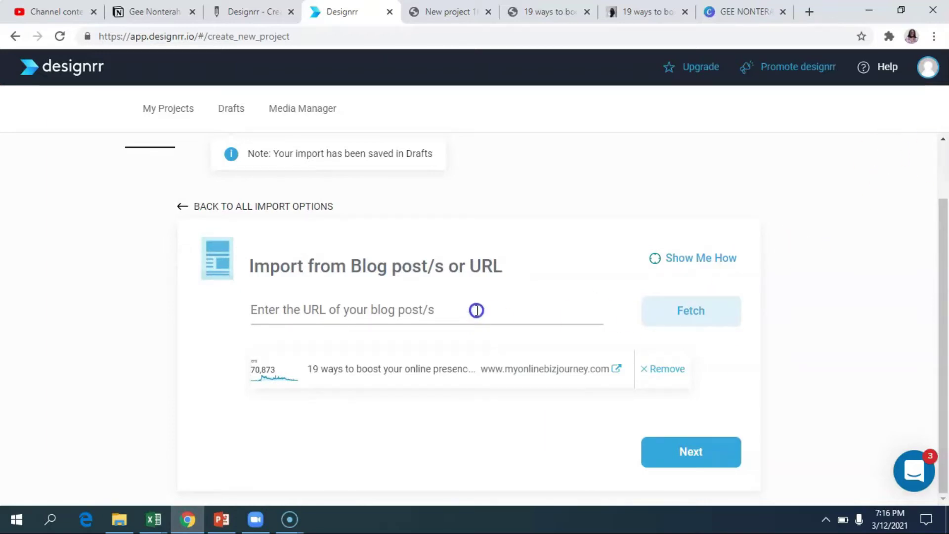
Return to the blog and open the recent post "10 Instagram Story Ideas For Your Business"
{"action": "left_click", "coordinate": [655, 10]}
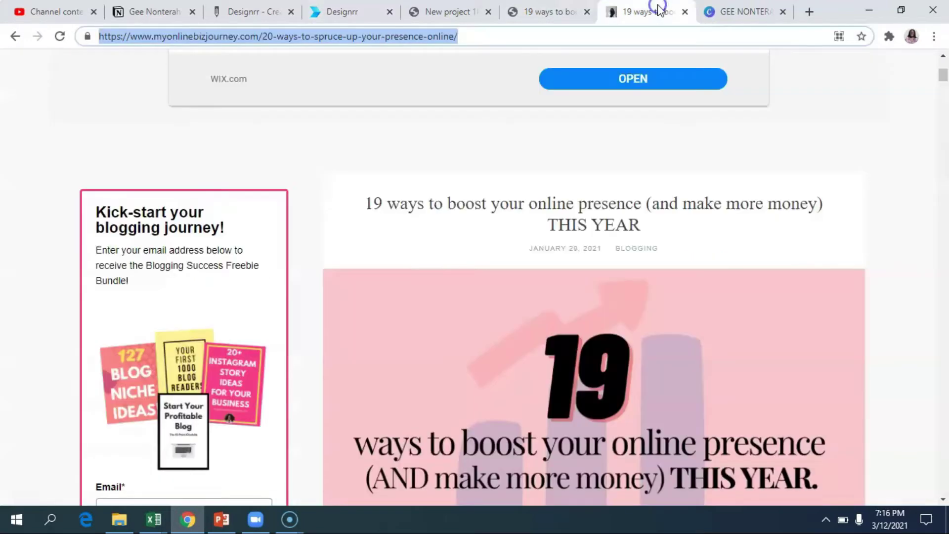
{"action": "scroll", "coordinate": [757, 254], "scroll_direction": "down", "scroll_amount": 20}
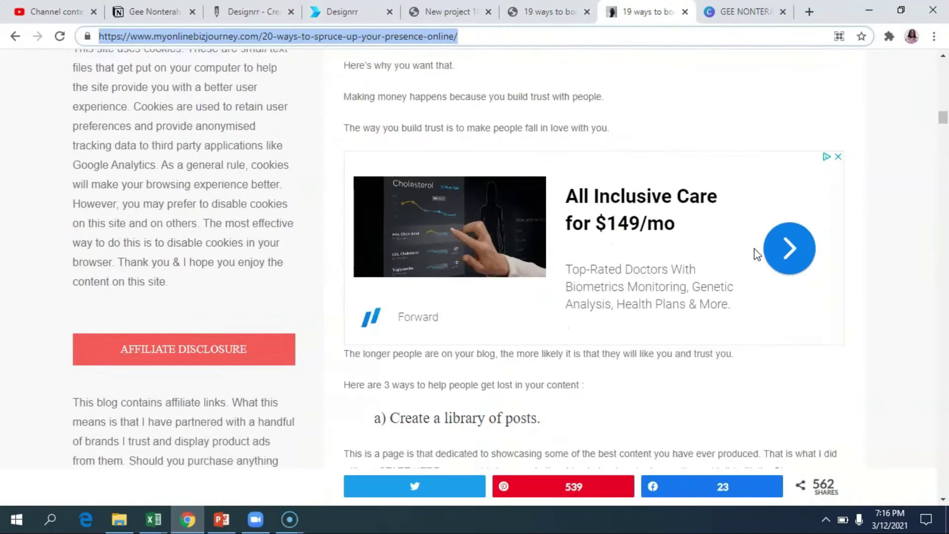
{"action": "scroll", "coordinate": [158, 254], "scroll_direction": "up", "scroll_amount": 1}
{"action": "scroll", "coordinate": [618, 286], "scroll_direction": "down", "scroll_amount": 3}
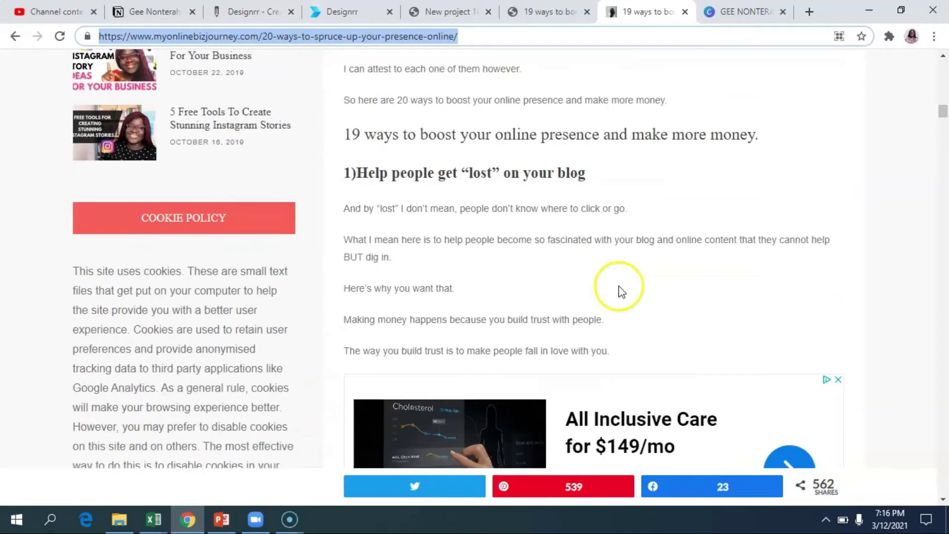
{"action": "scroll", "coordinate": [253, 238], "scroll_direction": "up", "scroll_amount": 2}
{"action": "scroll", "coordinate": [253, 238], "scroll_direction": "down", "scroll_amount": 12}
{"action": "scroll", "coordinate": [253, 238], "scroll_direction": "up", "scroll_amount": 5}
{"action": "scroll", "coordinate": [253, 243], "scroll_direction": "up", "scroll_amount": 7}
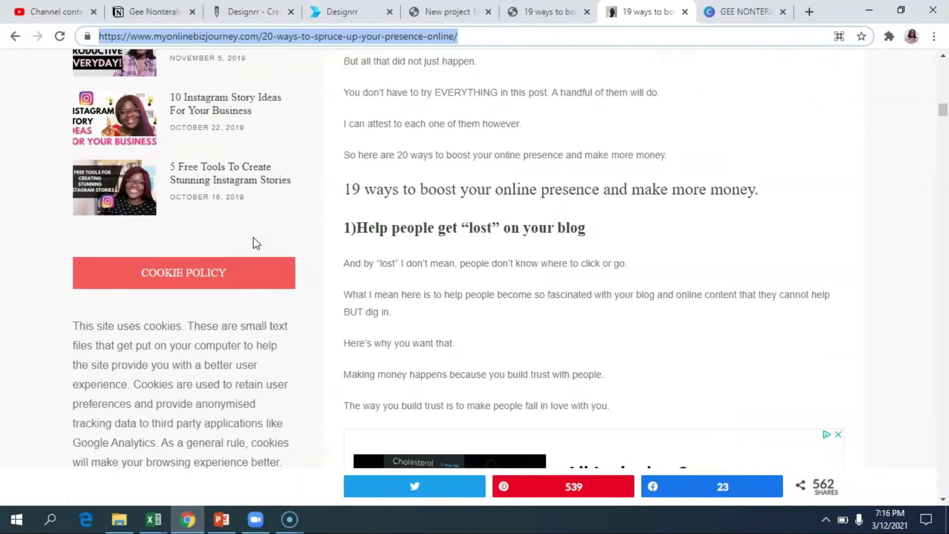
{"action": "left_click", "coordinate": [236, 99]}
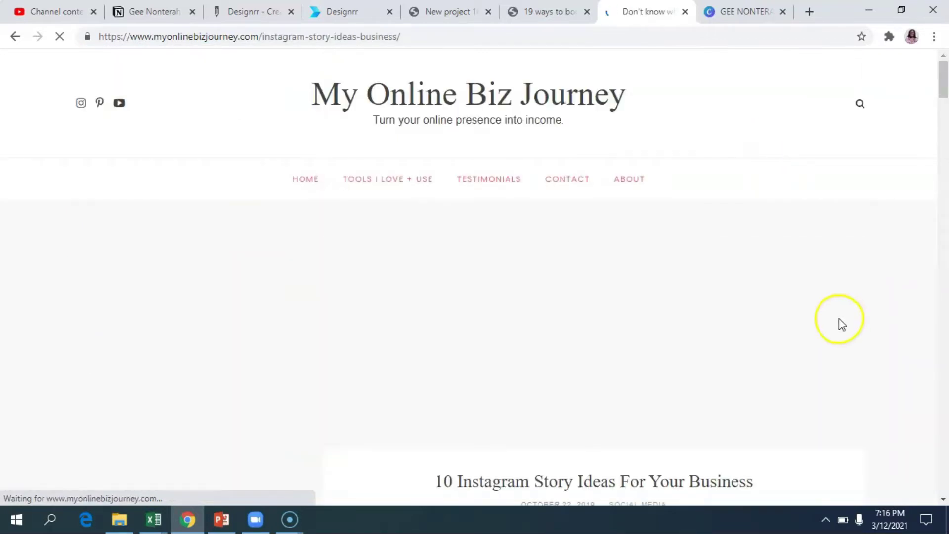
Skim the "10 Instagram Story Ideas For Your Business" post and copy its web address
{"action": "scroll", "coordinate": [840, 320], "scroll_direction": "down", "scroll_amount": 9}
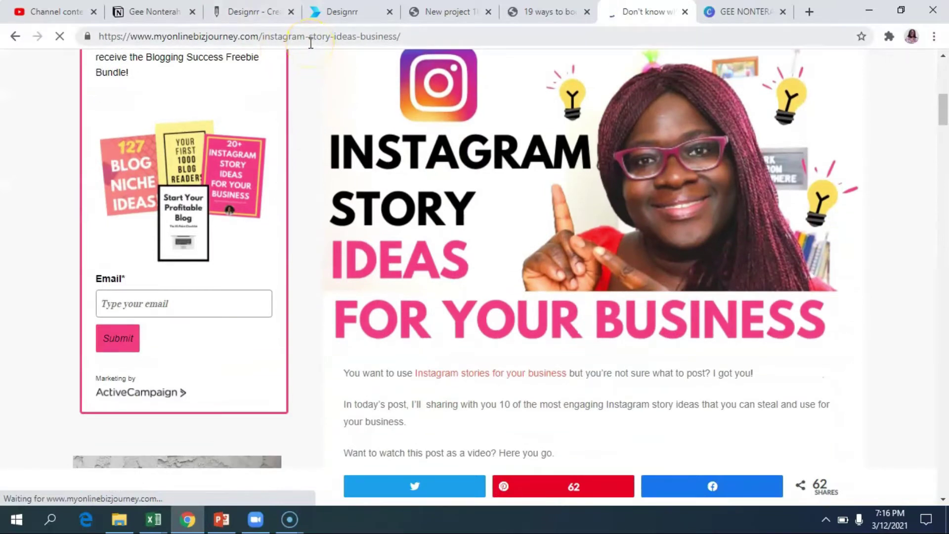
{"action": "scroll", "coordinate": [558, 133], "scroll_direction": "down", "scroll_amount": 1}
{"action": "scroll", "coordinate": [555, 127], "scroll_direction": "down", "scroll_amount": 15}
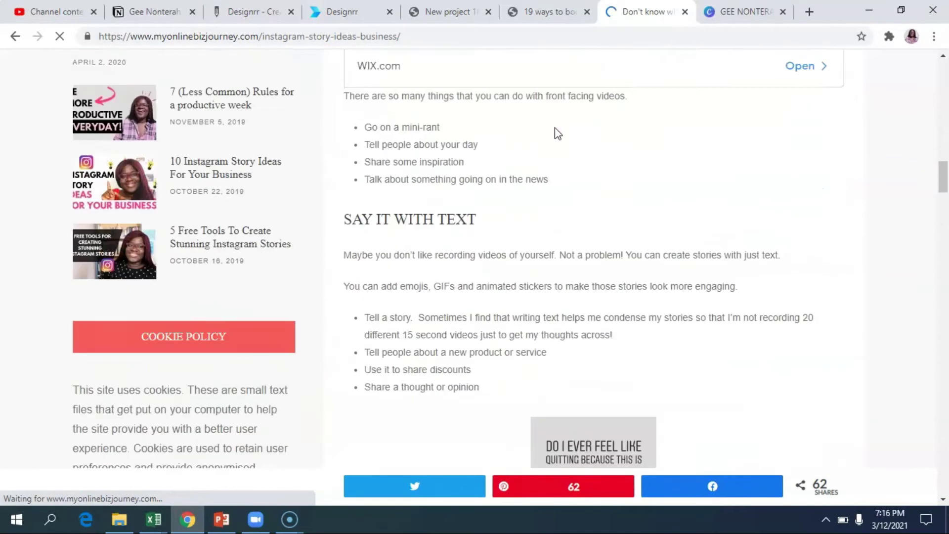
{"action": "left_click", "coordinate": [218, 36]}
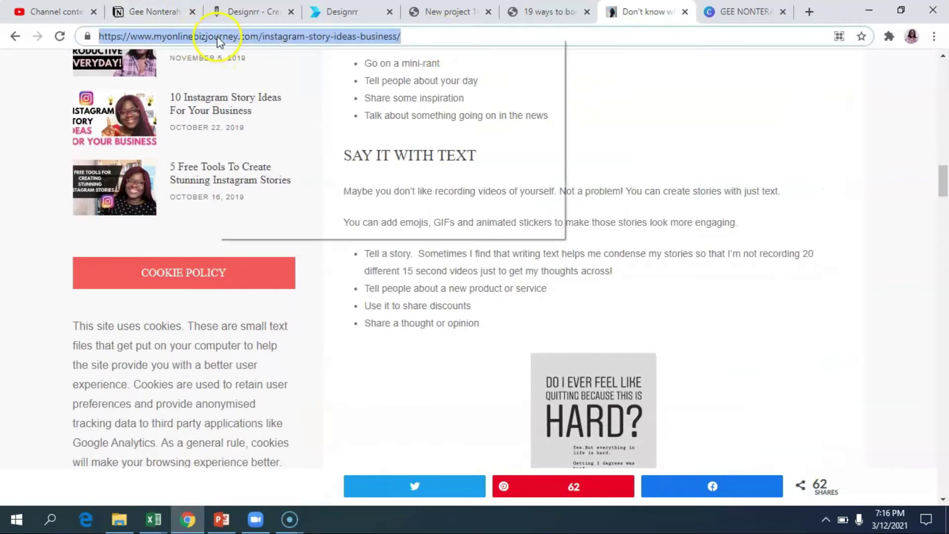
{"action": "right_click", "coordinate": [218, 36]}
{"action": "left_click", "coordinate": [321, 112]}
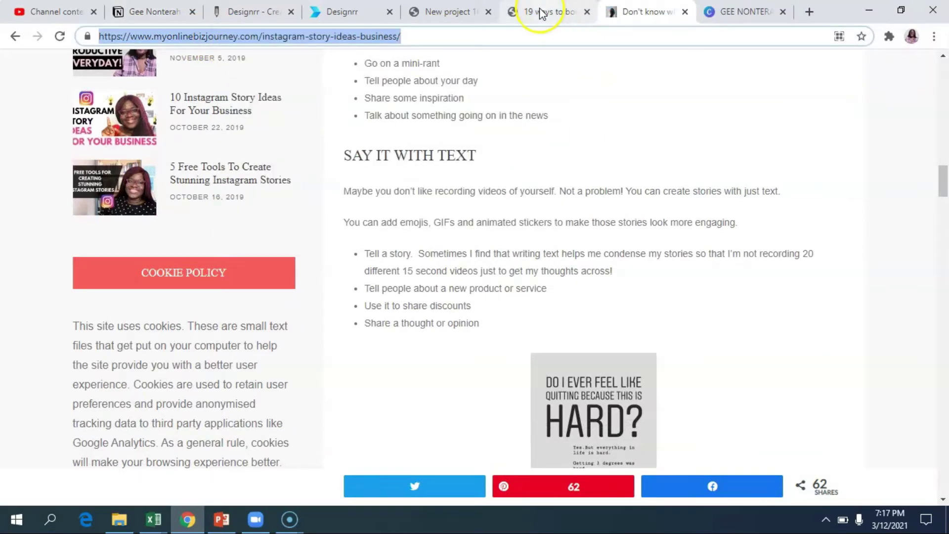
Return to Designrr, fetch the Instagram story ideas post from its copied address and continue to the template choice
{"action": "left_click", "coordinate": [347, 11]}
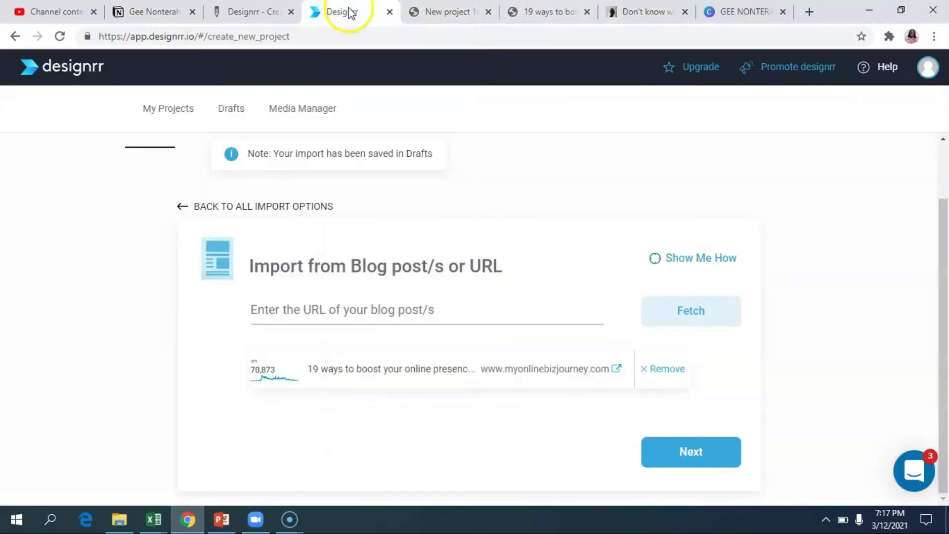
{"action": "right_click", "coordinate": [341, 314]}
{"action": "left_click", "coordinate": [366, 211]}
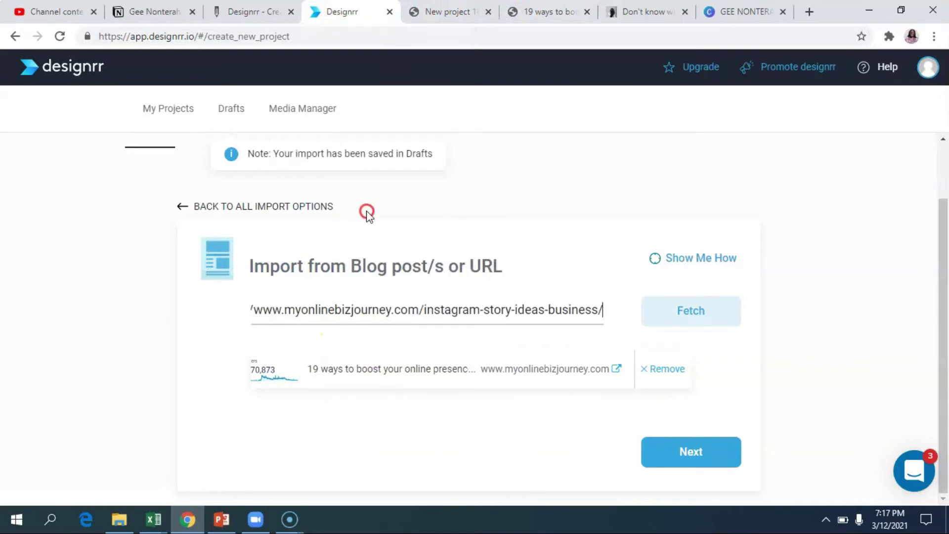
{"action": "left_click", "coordinate": [720, 312]}
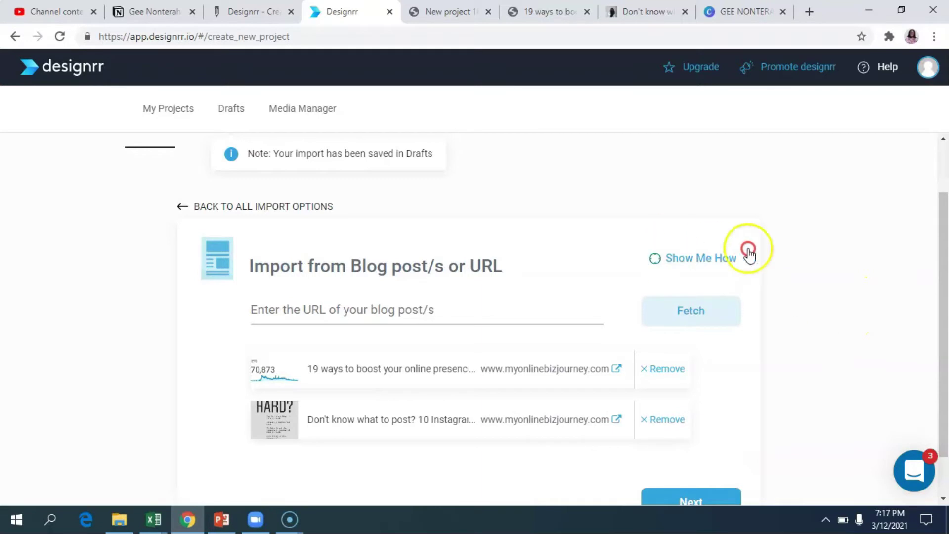
{"action": "scroll", "coordinate": [791, 259], "scroll_direction": "down", "scroll_amount": 1}
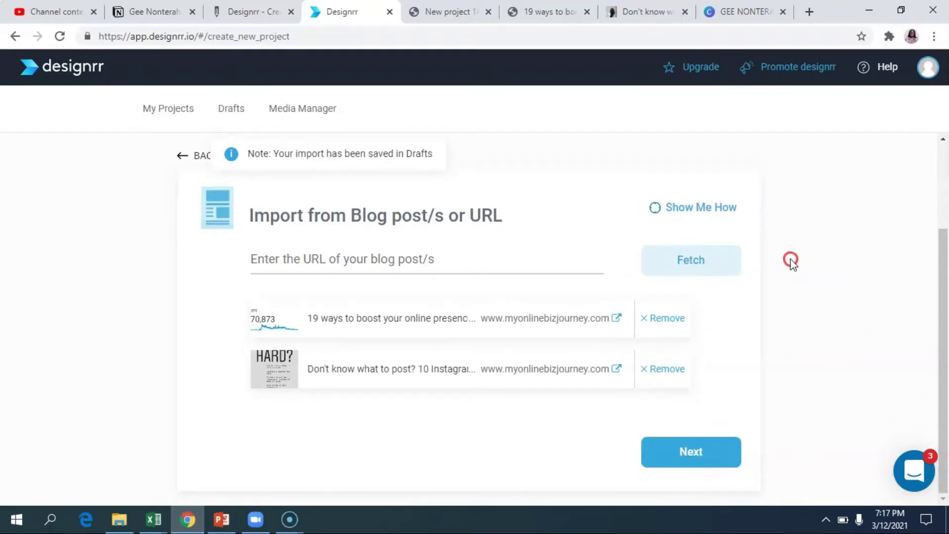
{"action": "left_click", "coordinate": [699, 461]}
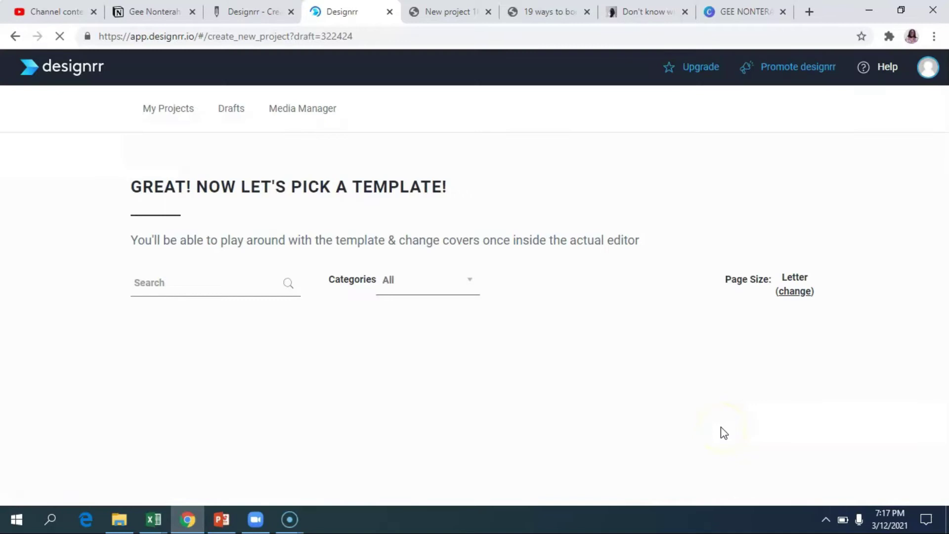
Browse the ebook templates and use the Writing 1-02 template for the project
{"action": "scroll", "coordinate": [816, 230], "scroll_direction": "down", "scroll_amount": 3}
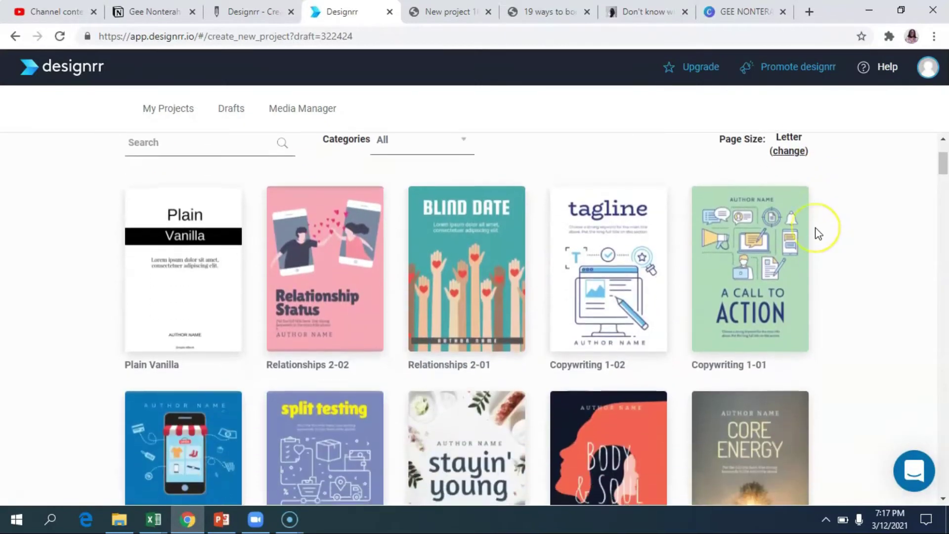
{"action": "scroll", "coordinate": [818, 233], "scroll_direction": "down", "scroll_amount": 1}
{"action": "scroll", "coordinate": [818, 266], "scroll_direction": "up", "scroll_amount": 3}
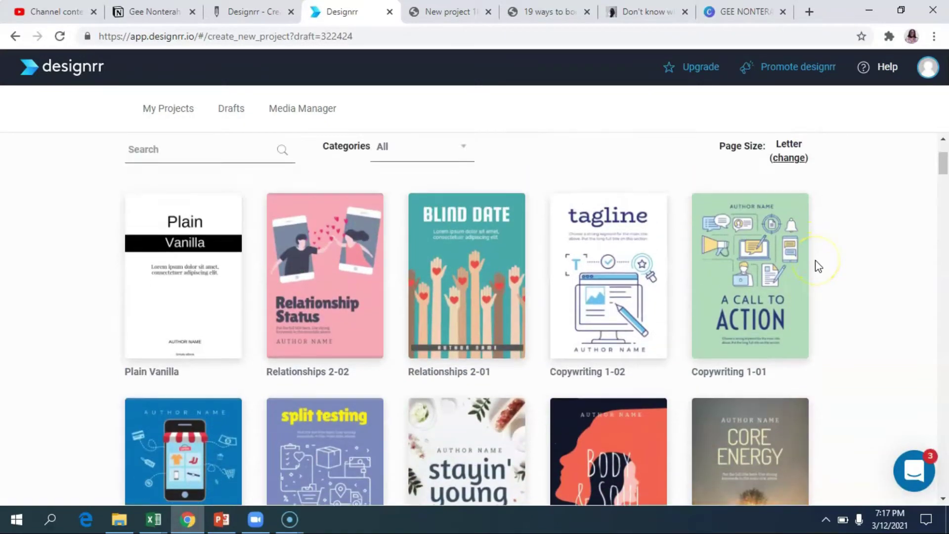
{"action": "scroll", "coordinate": [818, 266], "scroll_direction": "down", "scroll_amount": 3}
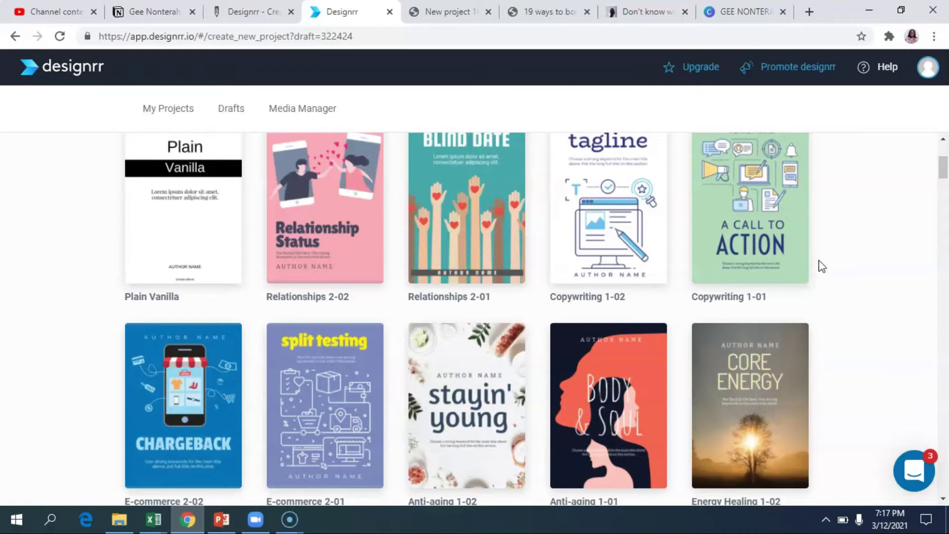
{"action": "scroll", "coordinate": [822, 266], "scroll_direction": "down", "scroll_amount": 1}
{"action": "scroll", "coordinate": [822, 266], "scroll_direction": "down", "scroll_amount": 3}
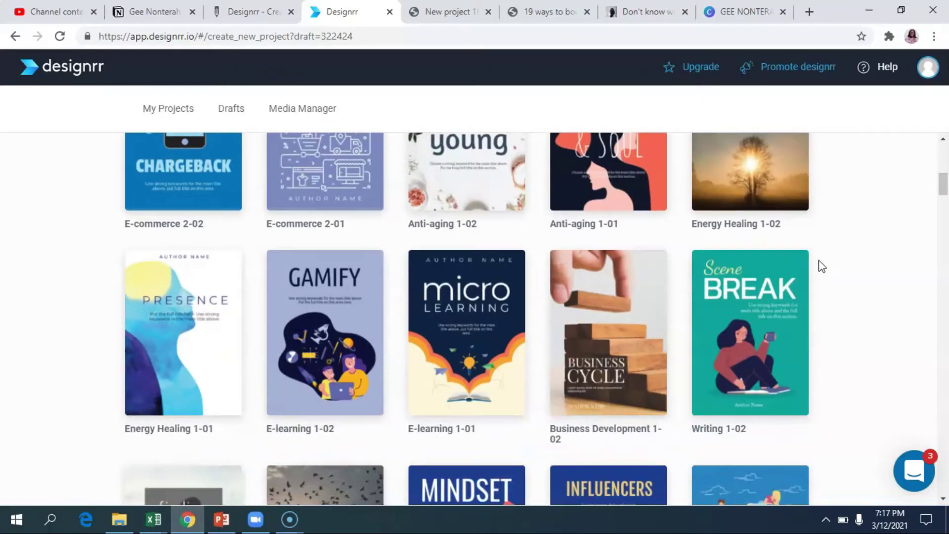
{"action": "scroll", "coordinate": [822, 266], "scroll_direction": "down", "scroll_amount": 5}
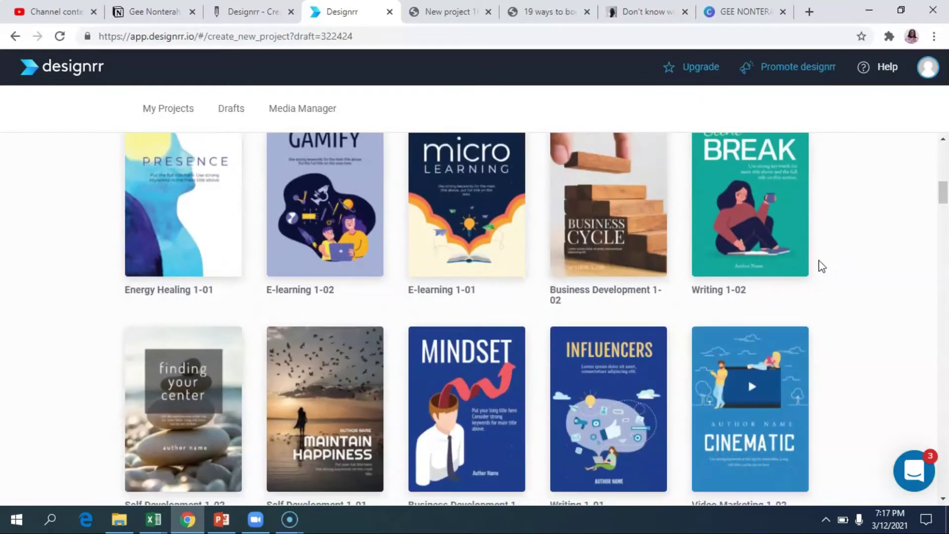
{"action": "scroll", "coordinate": [822, 266], "scroll_direction": "down", "scroll_amount": 6}
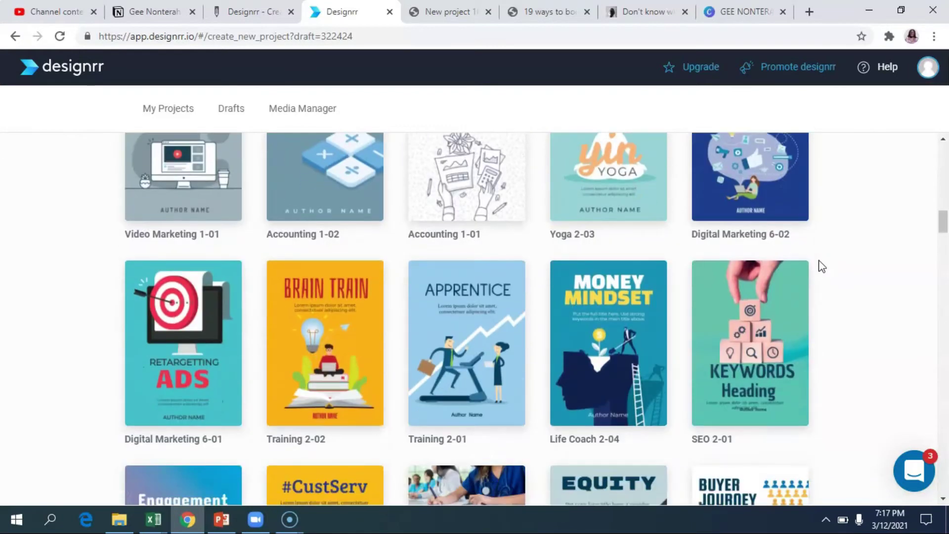
{"action": "scroll", "coordinate": [821, 266], "scroll_direction": "down", "scroll_amount": 2}
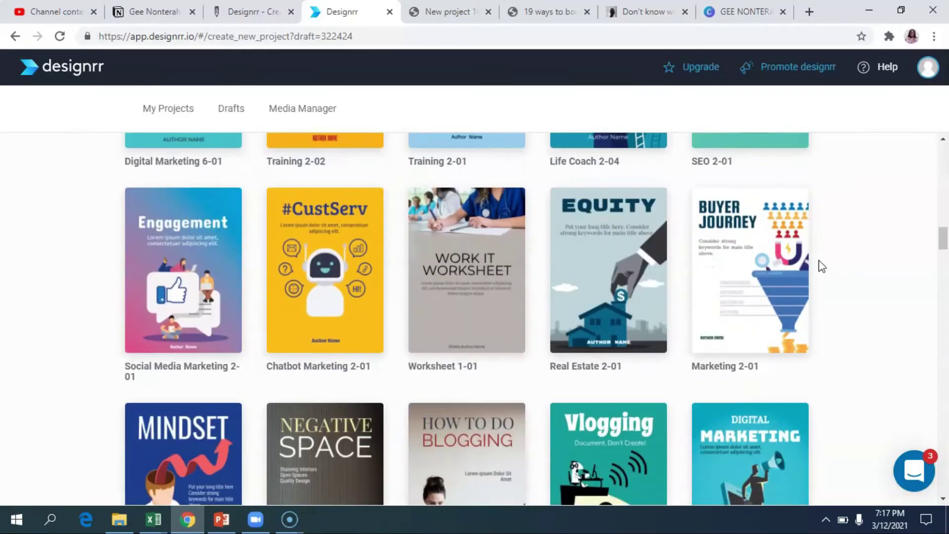
{"action": "scroll", "coordinate": [822, 266], "scroll_direction": "down", "scroll_amount": 5}
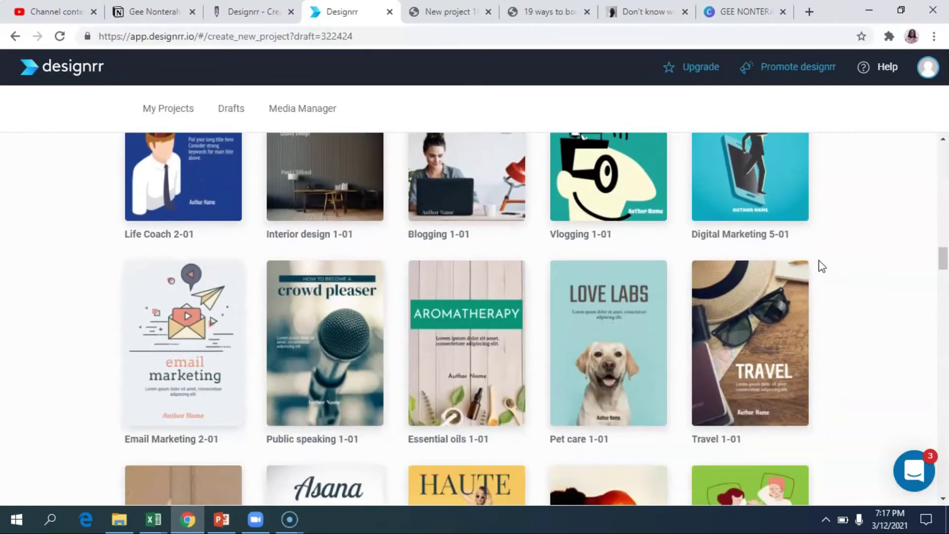
{"action": "scroll", "coordinate": [822, 266], "scroll_direction": "down", "scroll_amount": 2}
{"action": "scroll", "coordinate": [822, 265], "scroll_direction": "up", "scroll_amount": 15}
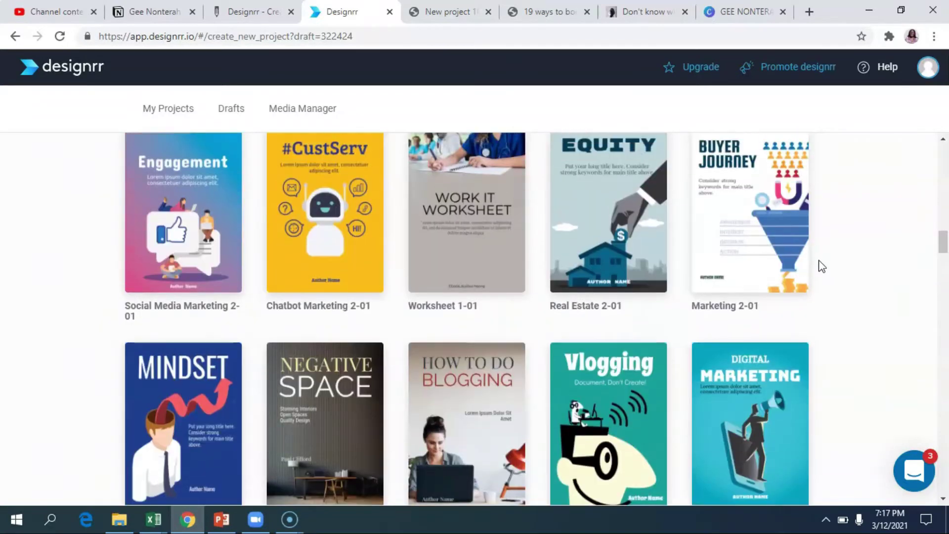
{"action": "scroll", "coordinate": [822, 266], "scroll_direction": "up", "scroll_amount": 6}
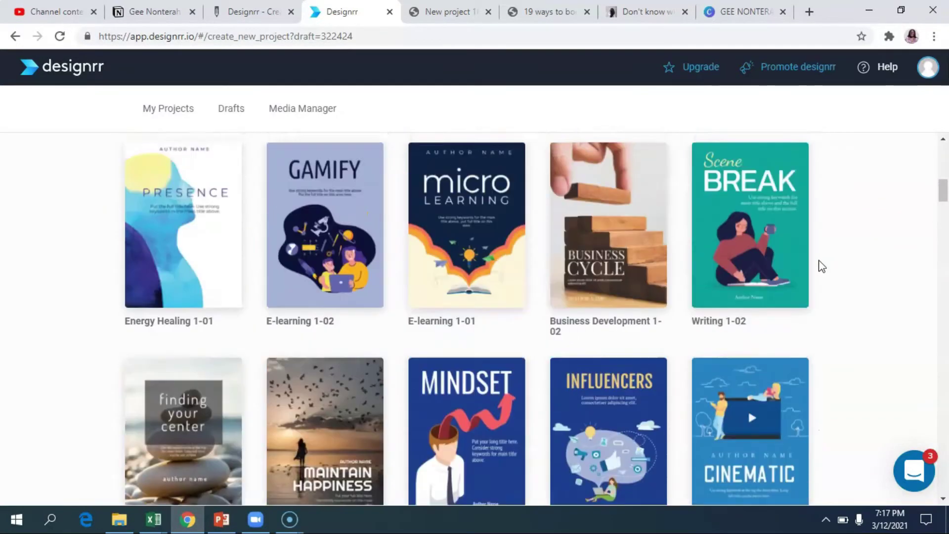
{"action": "mouse_move", "coordinate": [752, 383]}
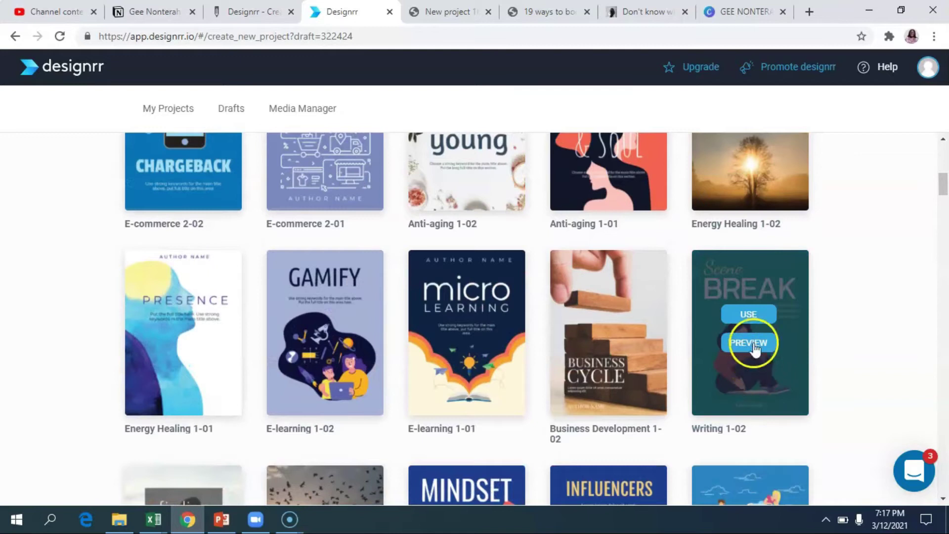
{"action": "left_click", "coordinate": [749, 315]}
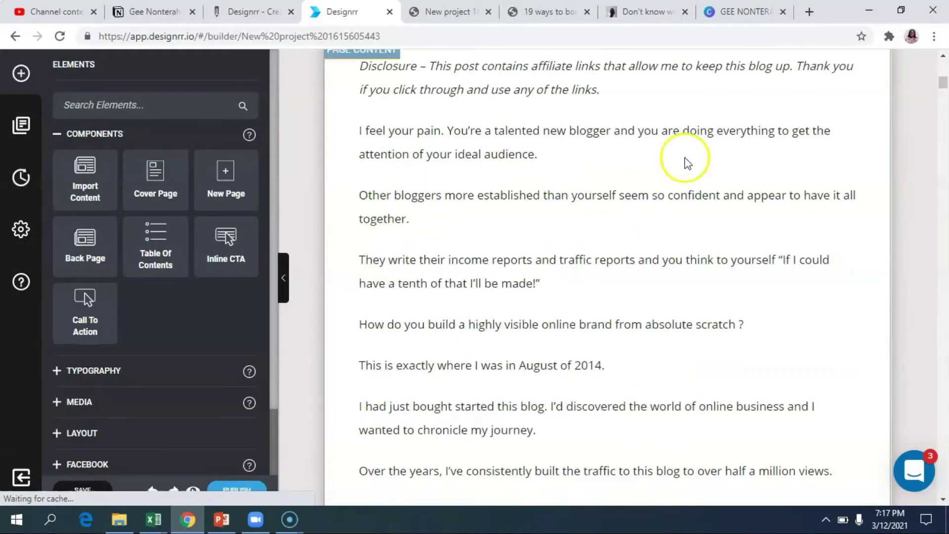
Look over the new ebook's cover page and its first few pages of imported blog content
{"action": "scroll", "coordinate": [731, 155], "scroll_direction": "up", "scroll_amount": 1}
{"action": "scroll", "coordinate": [732, 156], "scroll_direction": "up", "scroll_amount": 10}
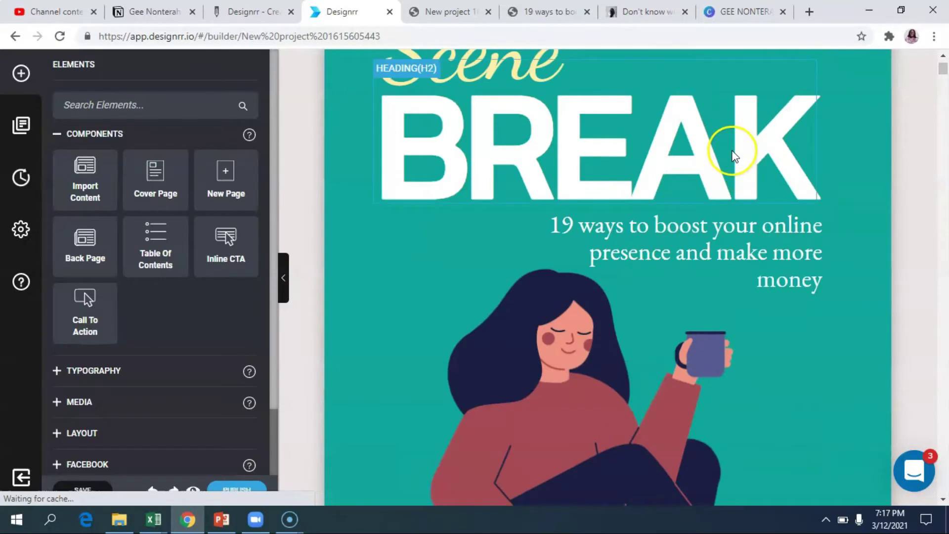
{"action": "scroll", "coordinate": [735, 202], "scroll_direction": "down", "scroll_amount": 10}
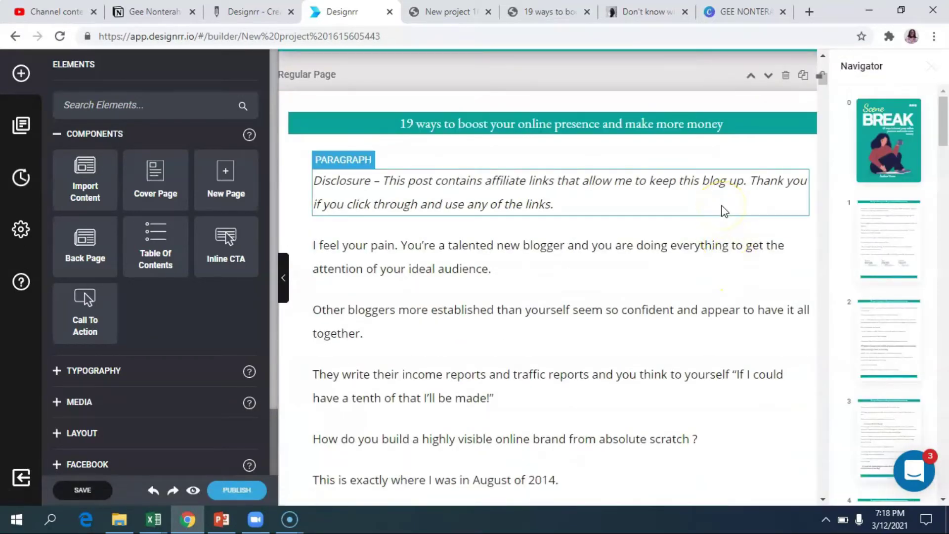
{"action": "scroll", "coordinate": [724, 212], "scroll_direction": "down", "scroll_amount": 4}
{"action": "scroll", "coordinate": [724, 211], "scroll_direction": "down", "scroll_amount": 18}
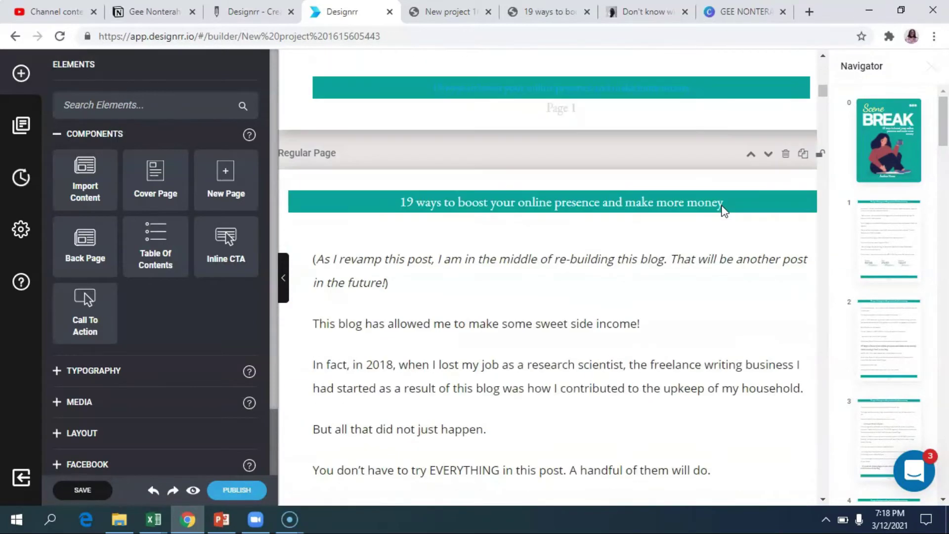
{"action": "scroll", "coordinate": [724, 211], "scroll_direction": "down", "scroll_amount": 8}
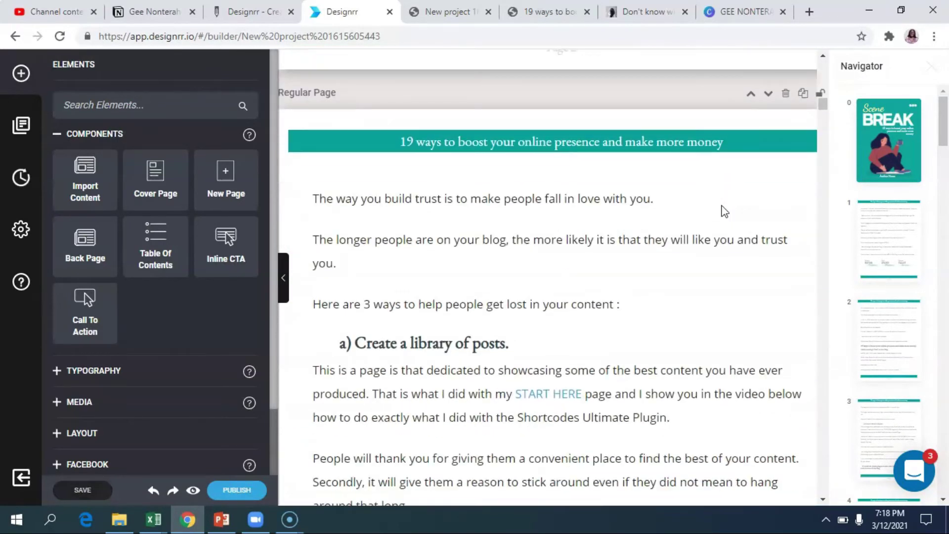
{"action": "scroll", "coordinate": [724, 211], "scroll_direction": "up", "scroll_amount": 20}
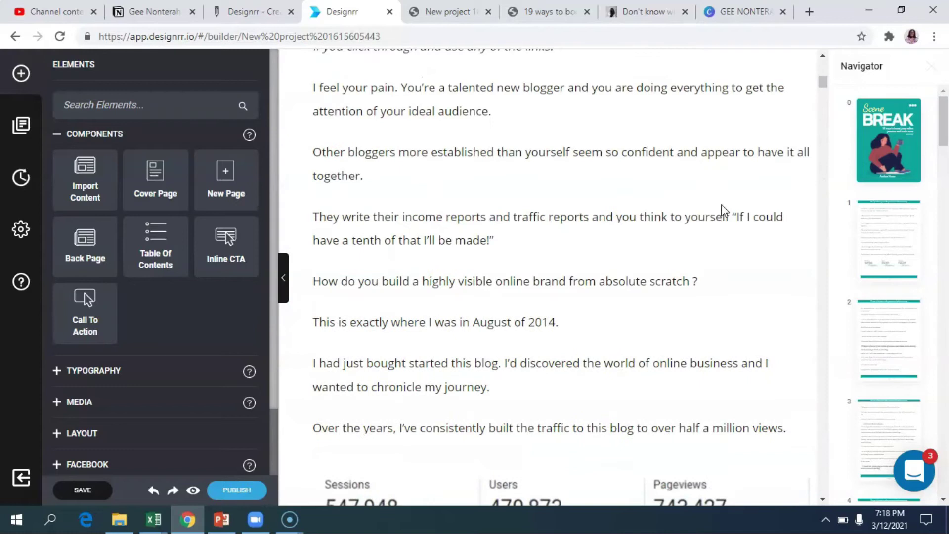
{"action": "scroll", "coordinate": [722, 207], "scroll_direction": "up", "scroll_amount": 4}
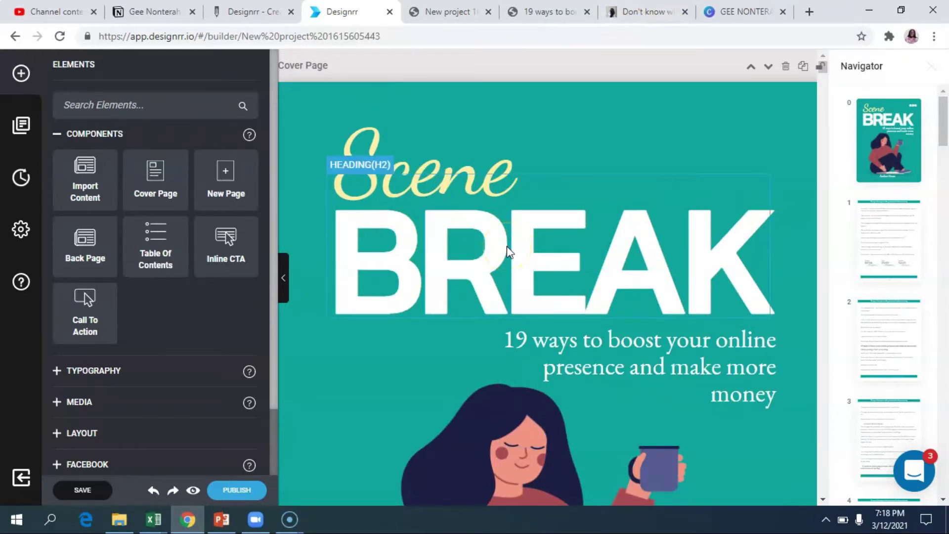
Examine the ebook's layout from the cover through the section on defining a brand/style guide, including headers, headings and images
{"action": "scroll", "coordinate": [508, 252], "scroll_direction": "down", "scroll_amount": 10}
{"action": "scroll", "coordinate": [506, 245], "scroll_direction": "down", "scroll_amount": 3}
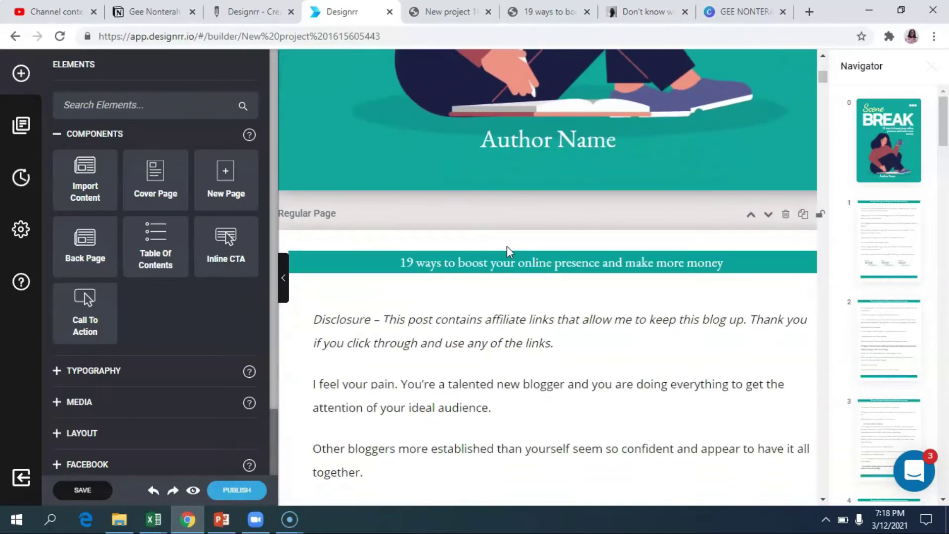
{"action": "scroll", "coordinate": [496, 300], "scroll_direction": "down", "scroll_amount": 4}
{"action": "scroll", "coordinate": [495, 300], "scroll_direction": "up", "scroll_amount": 7}
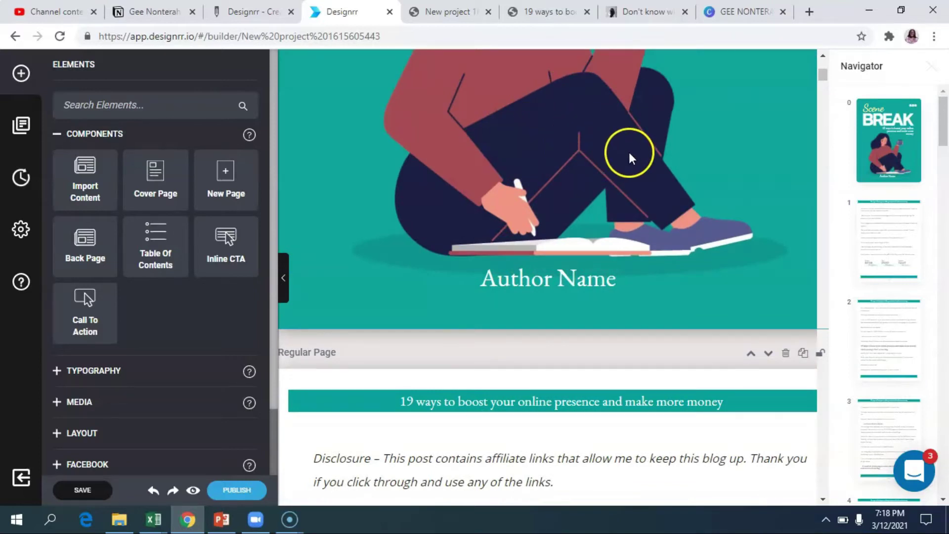
{"action": "scroll", "coordinate": [611, 268], "scroll_direction": "down", "scroll_amount": 10}
{"action": "scroll", "coordinate": [611, 269], "scroll_direction": "down", "scroll_amount": 7}
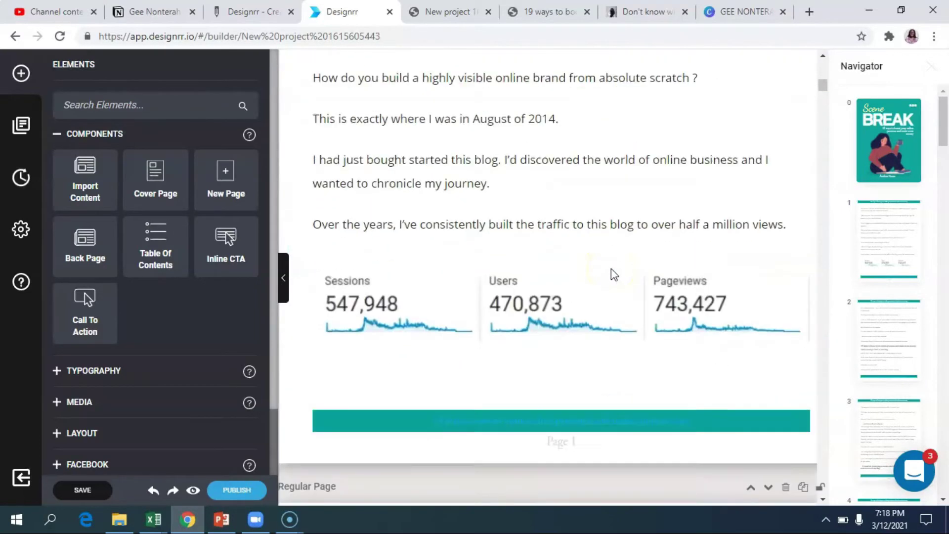
{"action": "scroll", "coordinate": [611, 268], "scroll_direction": "up", "scroll_amount": 4}
{"action": "scroll", "coordinate": [611, 268], "scroll_direction": "down", "scroll_amount": 1}
{"action": "scroll", "coordinate": [611, 268], "scroll_direction": "down", "scroll_amount": 20}
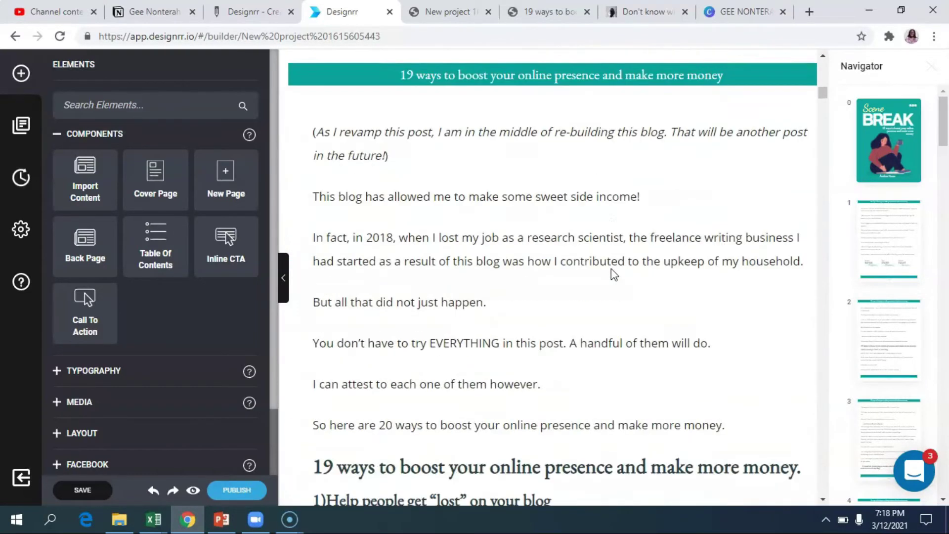
{"action": "scroll", "coordinate": [610, 269], "scroll_direction": "down", "scroll_amount": 15}
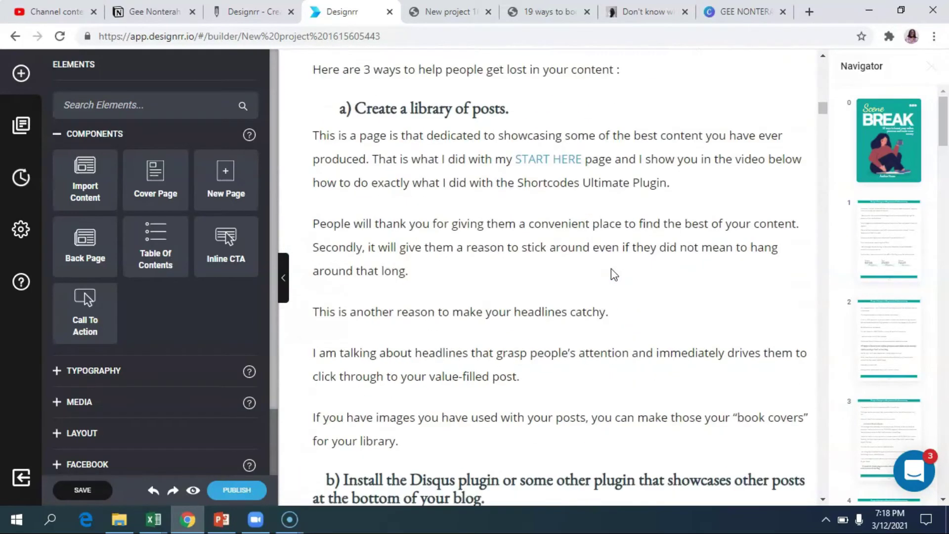
{"action": "scroll", "coordinate": [612, 269], "scroll_direction": "down", "scroll_amount": 18}
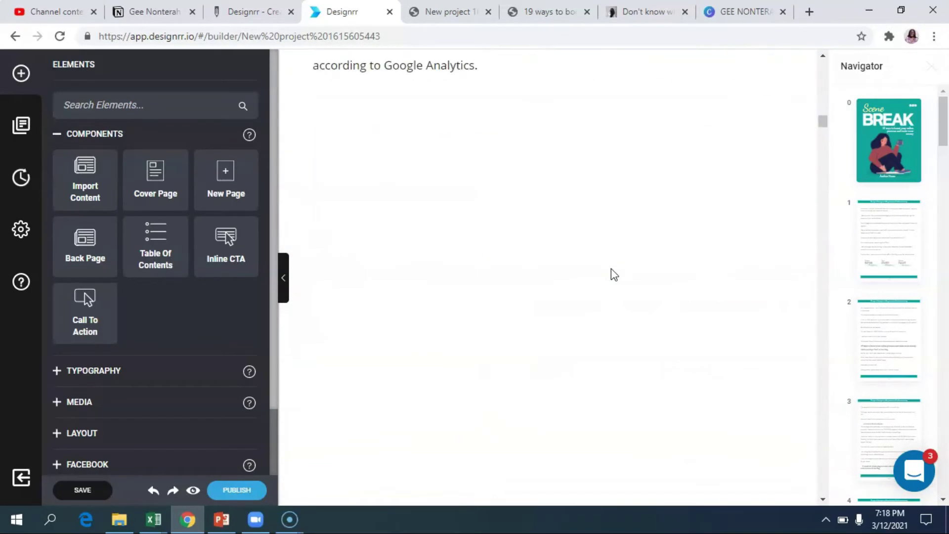
{"action": "scroll", "coordinate": [611, 269], "scroll_direction": "down", "scroll_amount": 18}
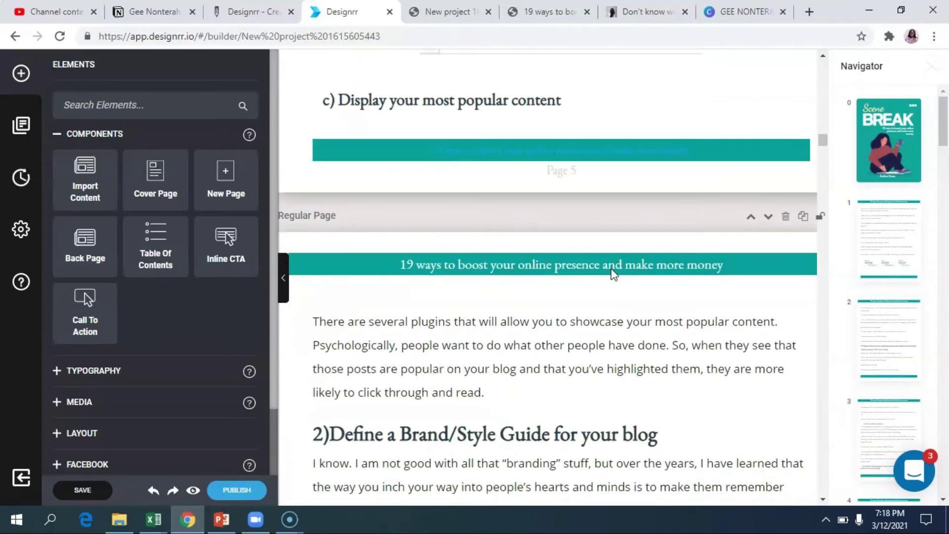
{"action": "scroll", "coordinate": [611, 268], "scroll_direction": "down", "scroll_amount": 10}
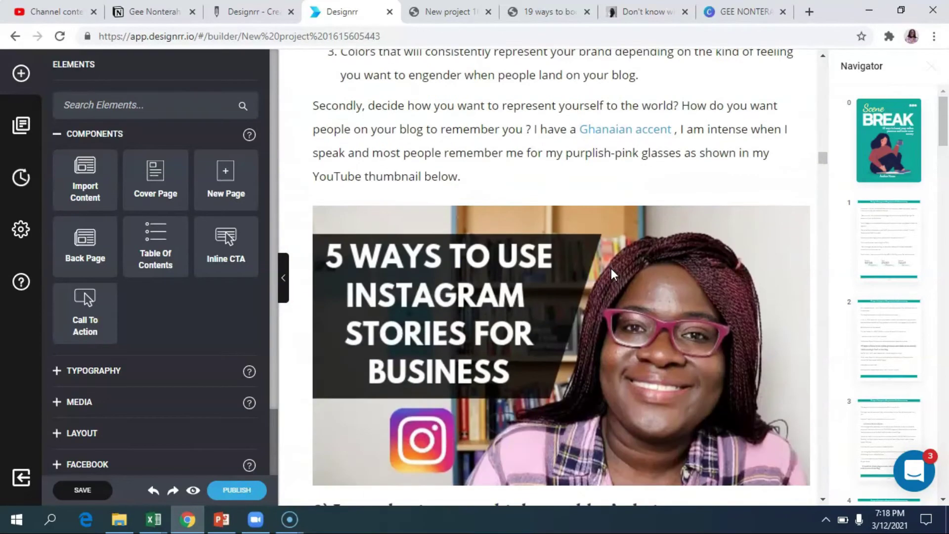
Delete the Instagram stories thumbnail image above section 3 on rethinking the blog's design
{"action": "scroll", "coordinate": [611, 268], "scroll_direction": "up", "scroll_amount": 3}
{"action": "left_click", "coordinate": [610, 251]}
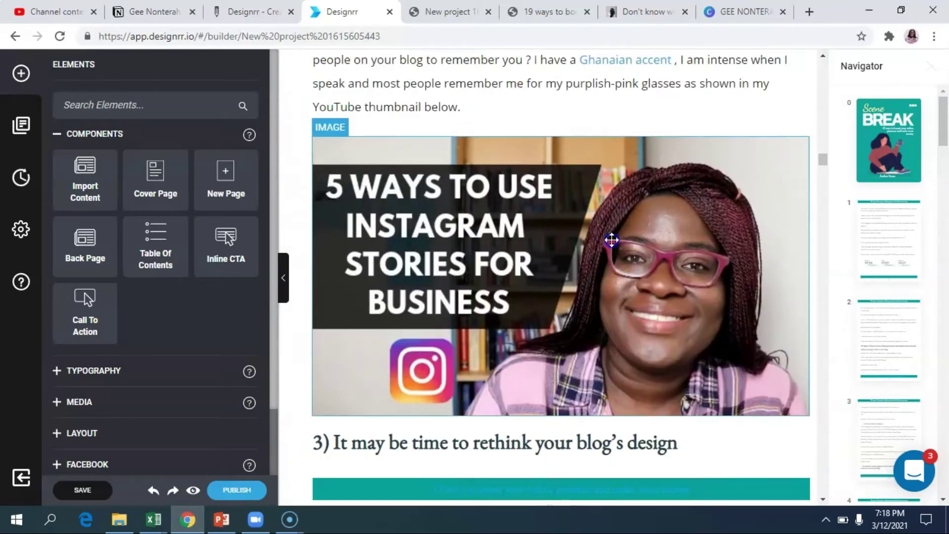
{"action": "left_click", "coordinate": [611, 240]}
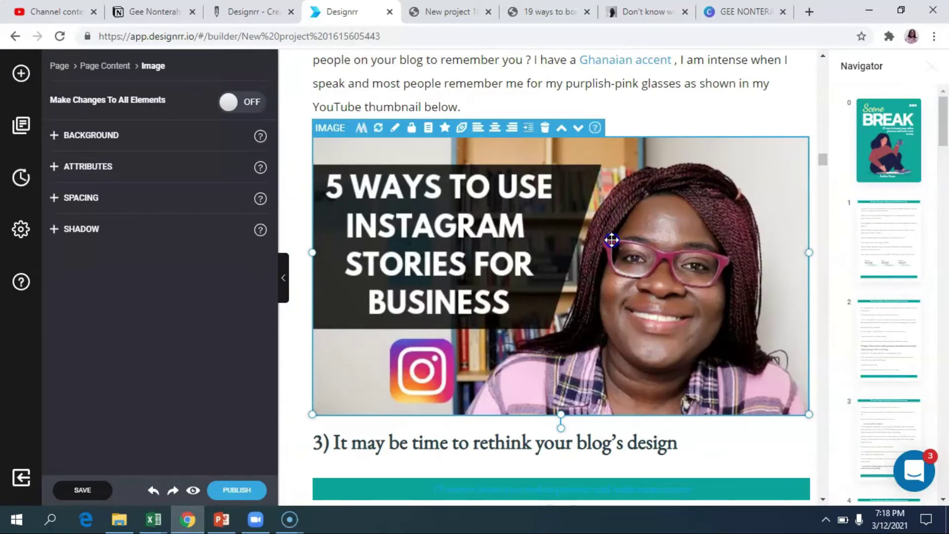
{"action": "key", "text": "Delete"}
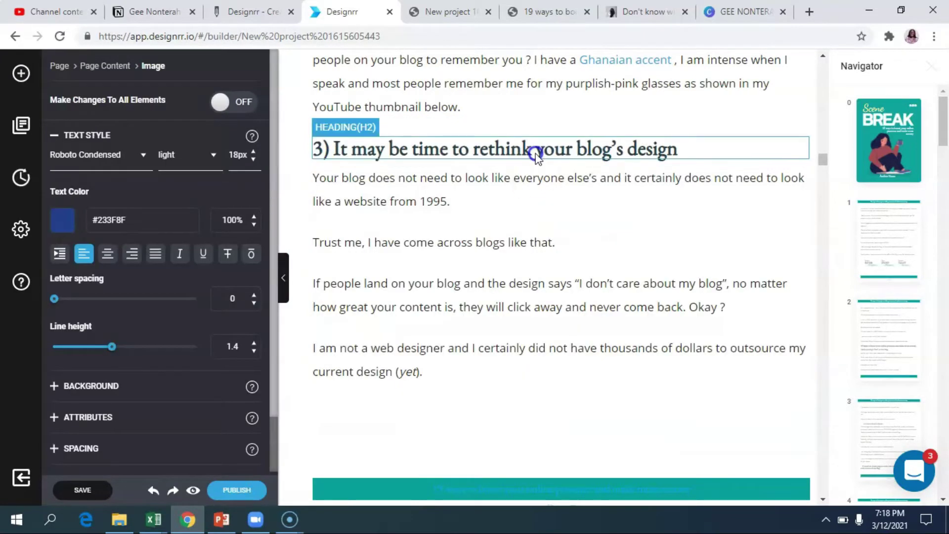
Delete the "Social Media Tip" image above section 8 on repurposing popular posts
{"action": "scroll", "coordinate": [509, 158], "scroll_direction": "down", "scroll_amount": 15}
{"action": "scroll", "coordinate": [510, 158], "scroll_direction": "down", "scroll_amount": 15}
{"action": "scroll", "coordinate": [513, 159], "scroll_direction": "down", "scroll_amount": 15}
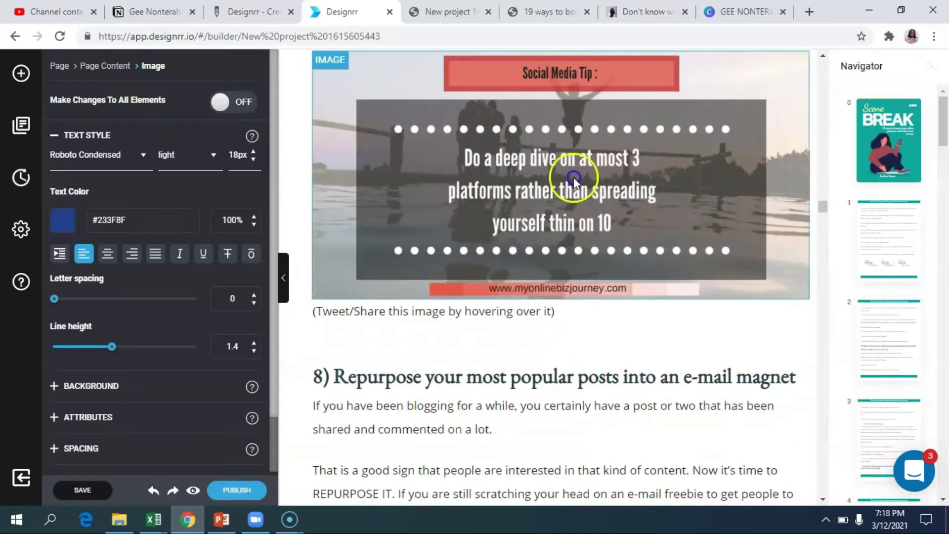
{"action": "left_click", "coordinate": [573, 180]}
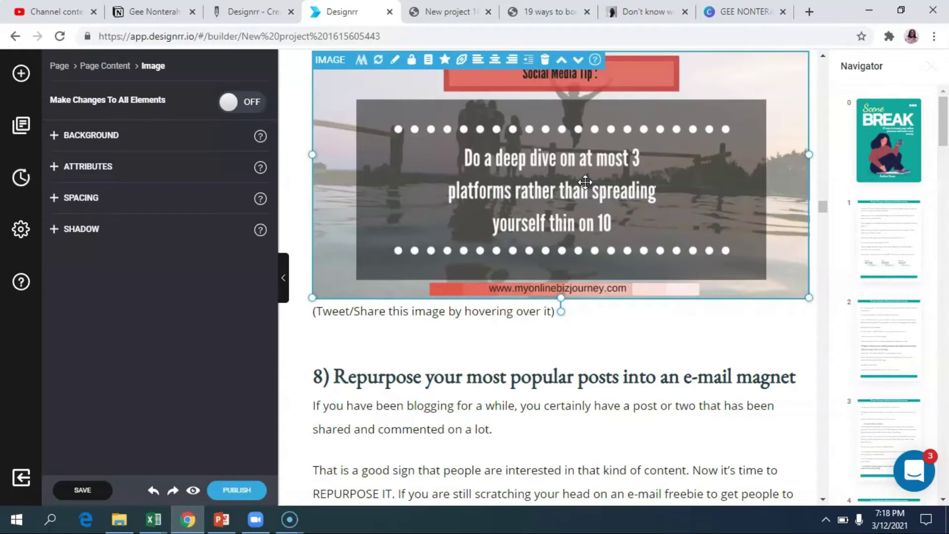
{"action": "key", "text": "Delete"}
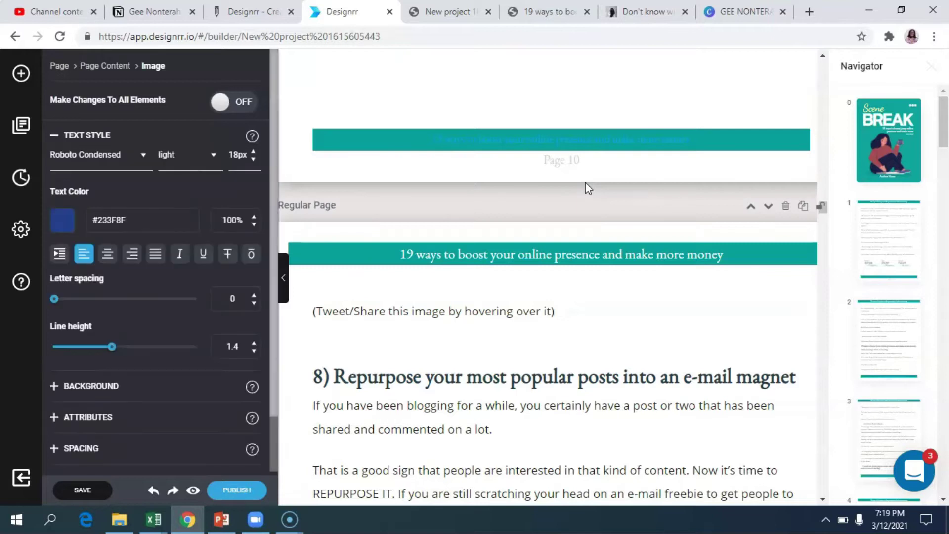
Delete the search results screenshot in section 12, "Learn SEO basics"
{"action": "scroll", "coordinate": [610, 239], "scroll_direction": "down", "scroll_amount": 4}
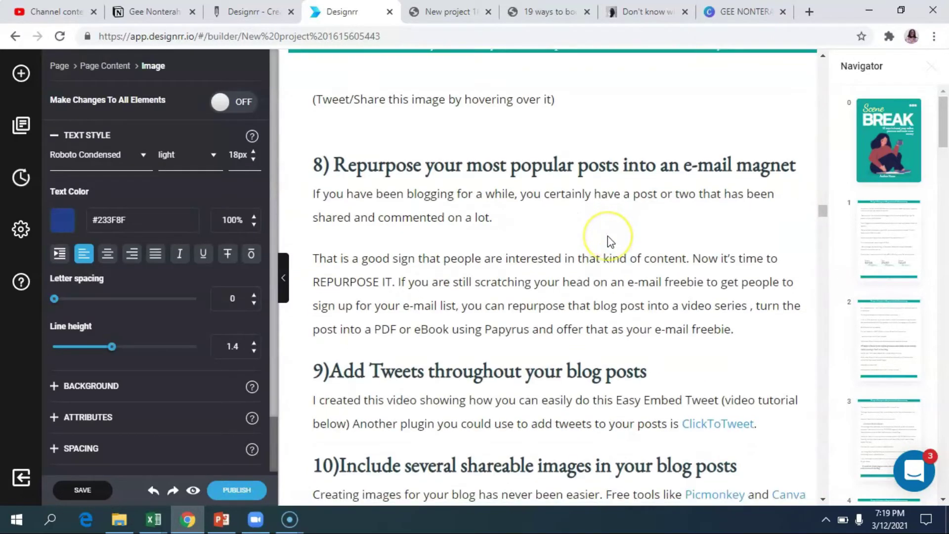
{"action": "scroll", "coordinate": [607, 236], "scroll_direction": "down", "scroll_amount": 15}
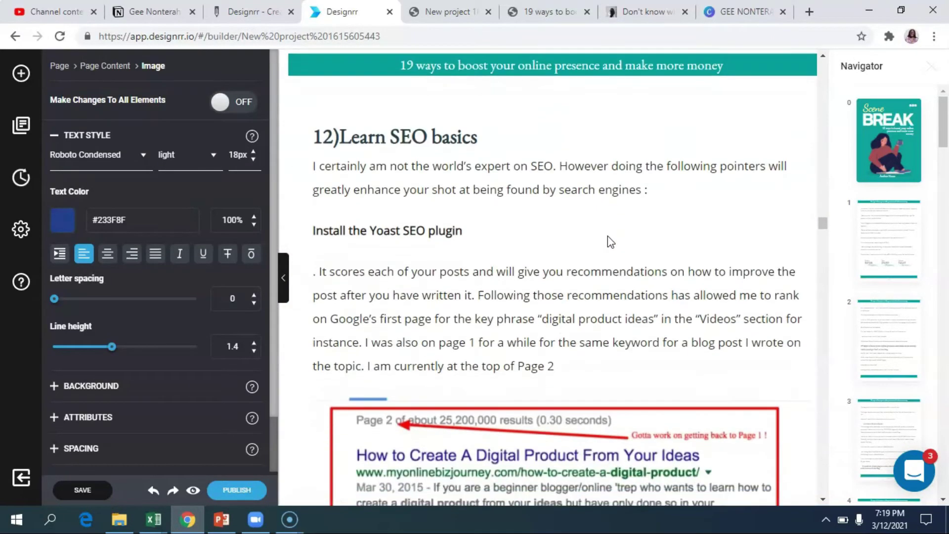
{"action": "scroll", "coordinate": [611, 241], "scroll_direction": "down", "scroll_amount": 4}
{"action": "left_click", "coordinate": [608, 237]}
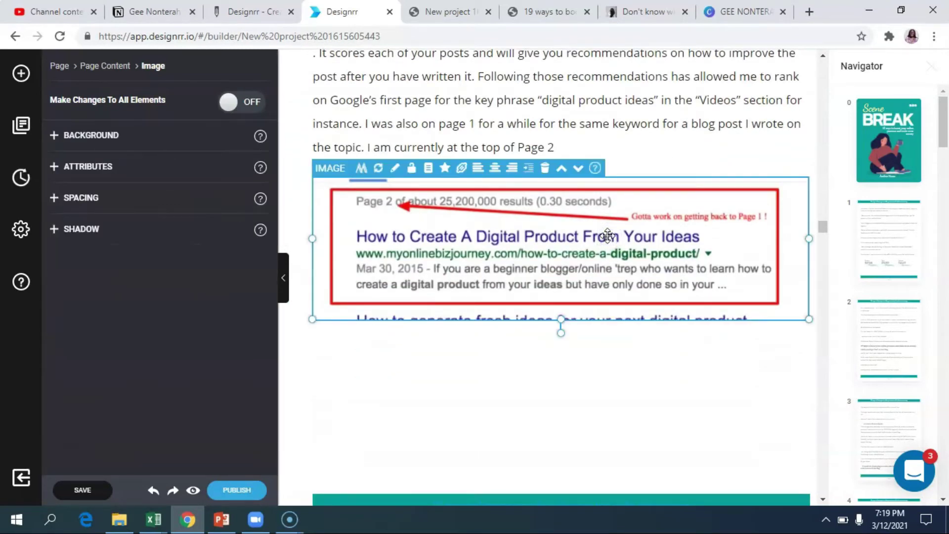
{"action": "key", "text": "Delete"}
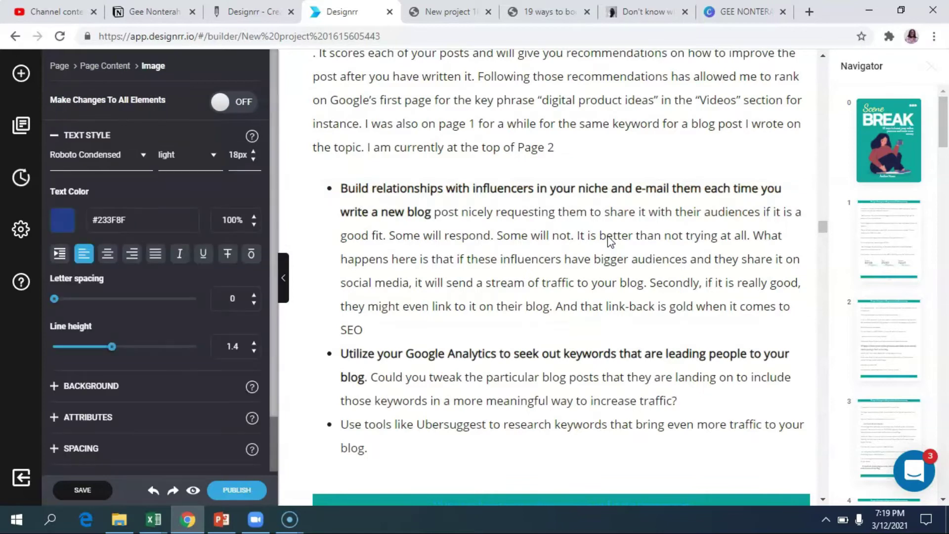
Check the content down to section 16, and delete the affiliate disclosure text at the start of the first regular page
{"action": "left_click", "coordinate": [609, 212]}
{"action": "scroll", "coordinate": [607, 212], "scroll_direction": "down", "scroll_amount": 20}
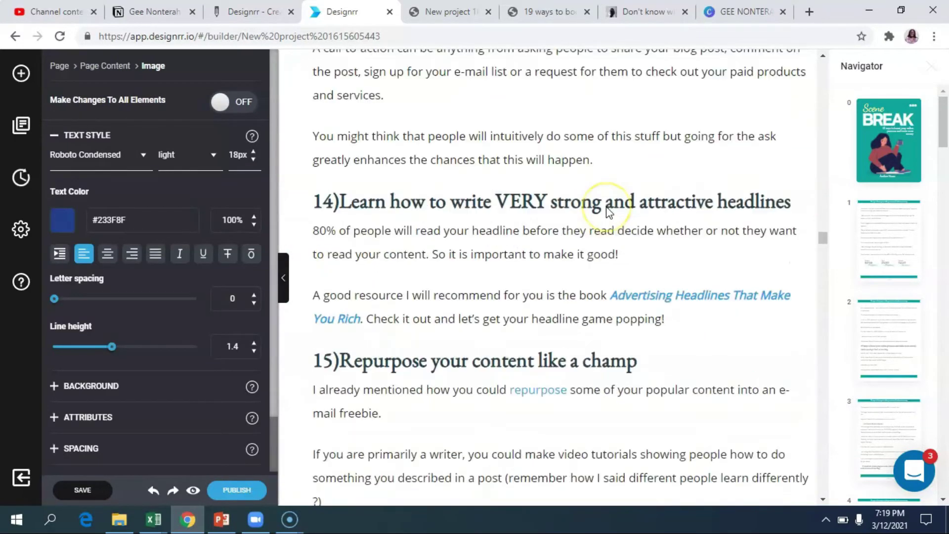
{"action": "scroll", "coordinate": [606, 212], "scroll_direction": "down", "scroll_amount": 8}
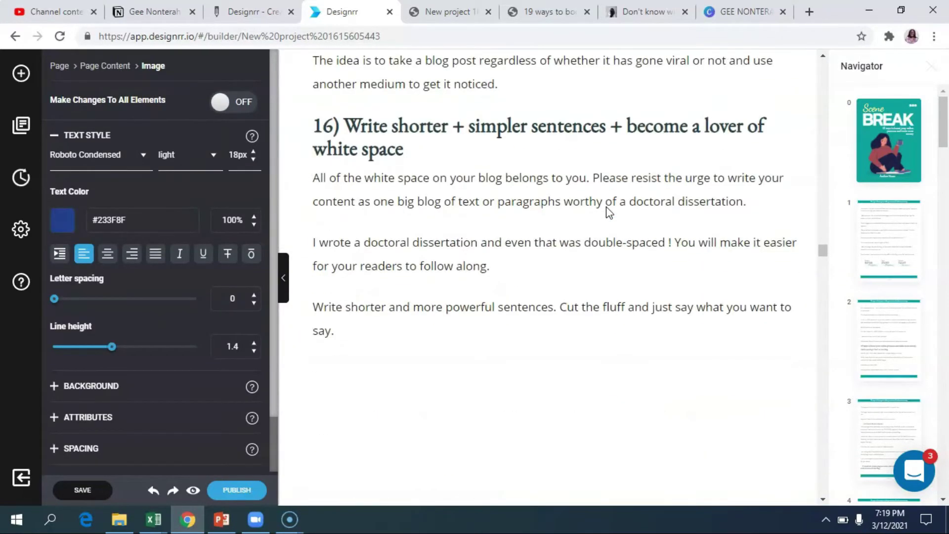
{"action": "scroll", "coordinate": [604, 238], "scroll_direction": "up", "scroll_amount": 15}
{"action": "scroll", "coordinate": [604, 238], "scroll_direction": "up", "scroll_amount": 7}
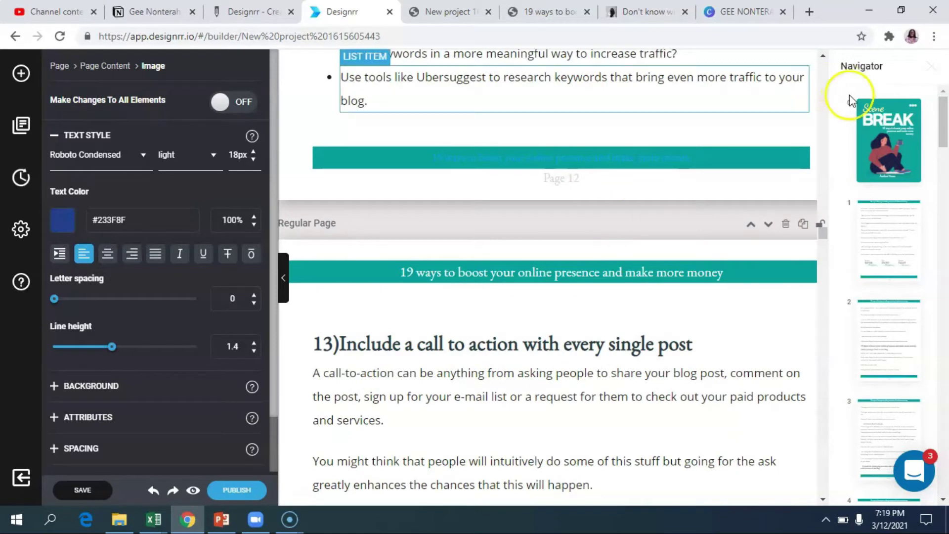
{"action": "left_click_drag", "start_coordinate": [822, 233], "coordinate": [822, 77]}
{"action": "scroll", "coordinate": [731, 430], "scroll_direction": "down", "scroll_amount": 4}
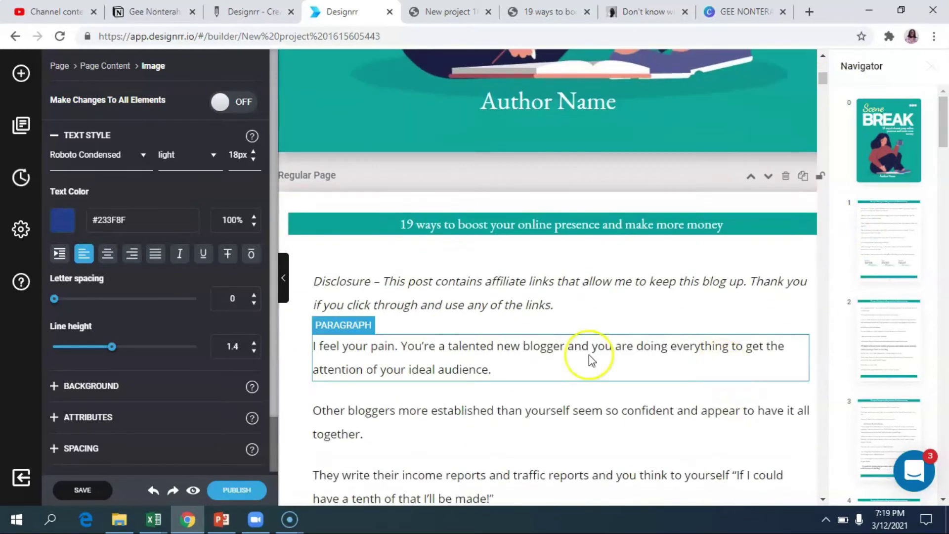
{"action": "left_click", "coordinate": [548, 301]}
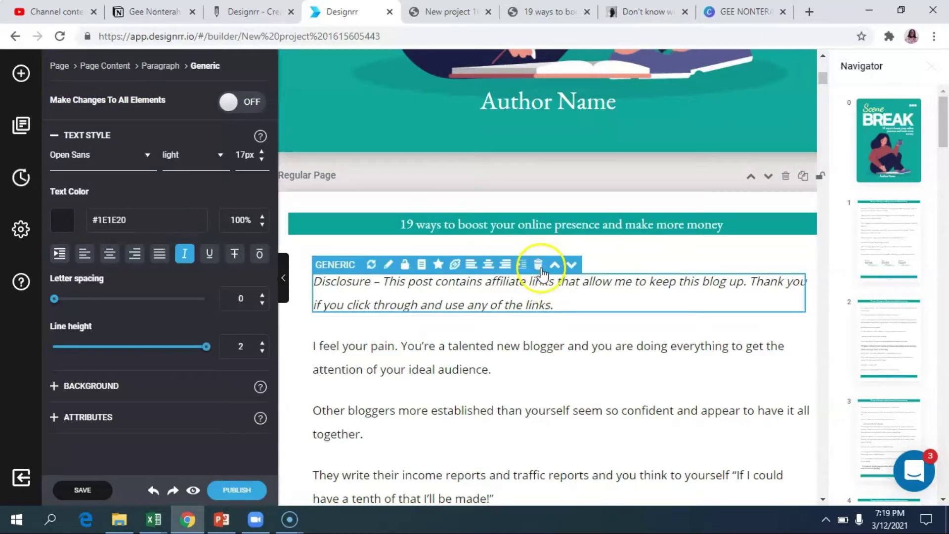
{"action": "left_click", "coordinate": [538, 264]}
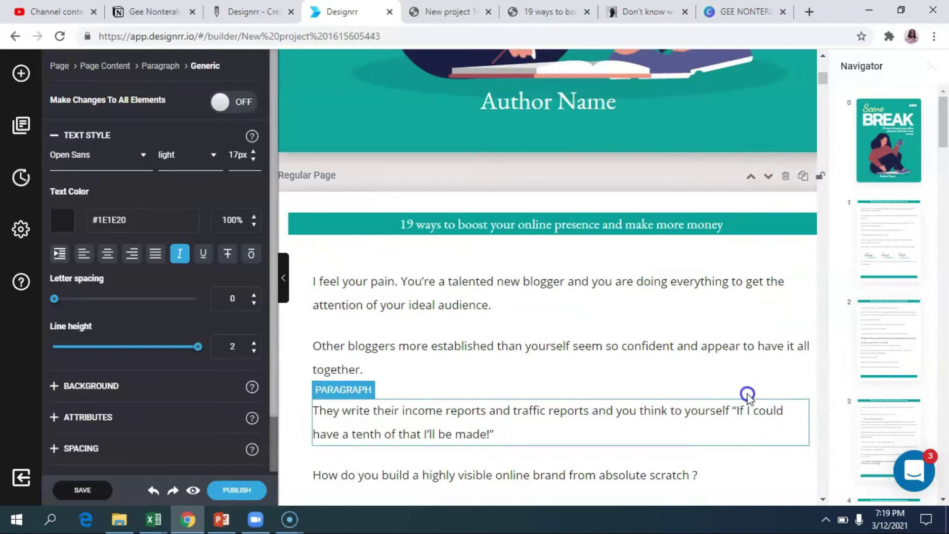
Insert "19 ways to" before "Scene" in the script heading on the cover page
{"action": "scroll", "coordinate": [729, 312], "scroll_direction": "down", "scroll_amount": 5}
{"action": "scroll", "coordinate": [729, 311], "scroll_direction": "down", "scroll_amount": 10}
{"action": "scroll", "coordinate": [729, 312], "scroll_direction": "up", "scroll_amount": 11}
{"action": "scroll", "coordinate": [729, 312], "scroll_direction": "up", "scroll_amount": 10}
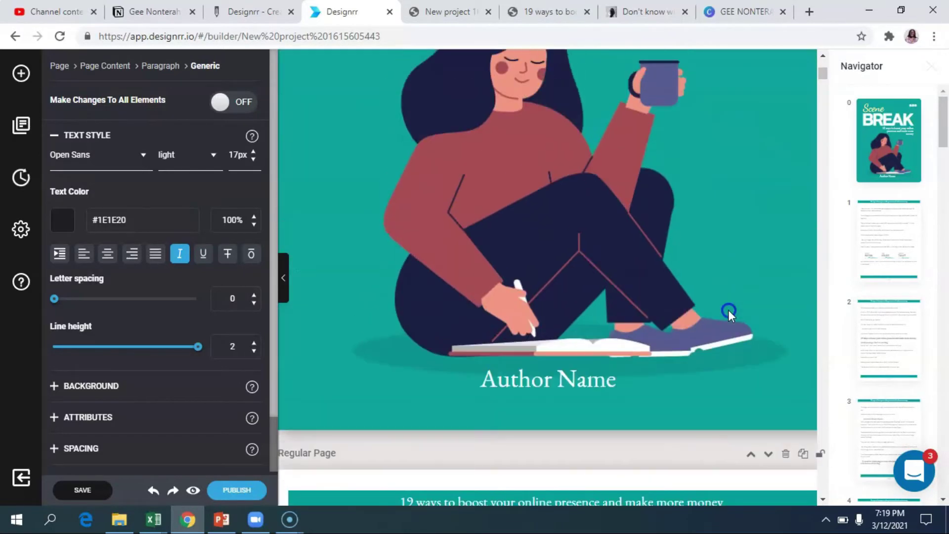
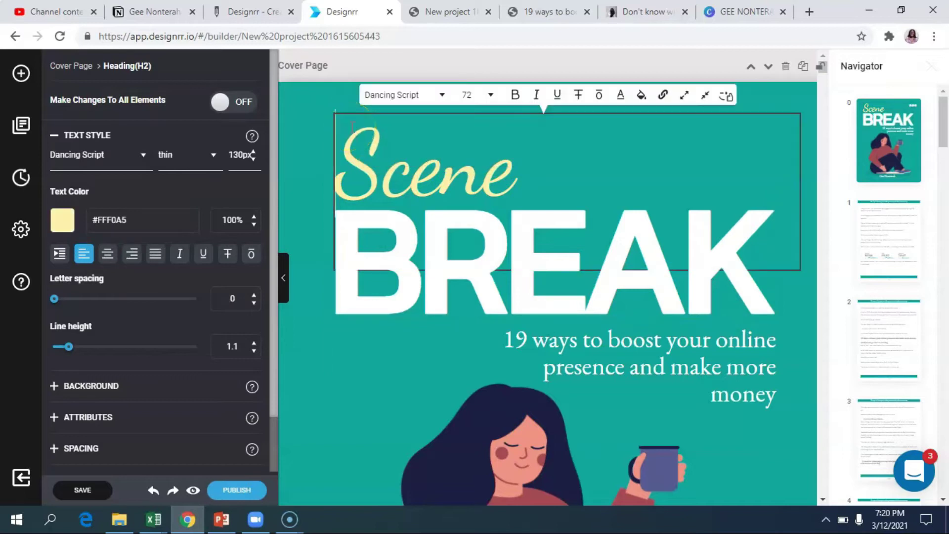
{"action": "type", "text": "1"}
{"action": "type", "text": "9 wa"}
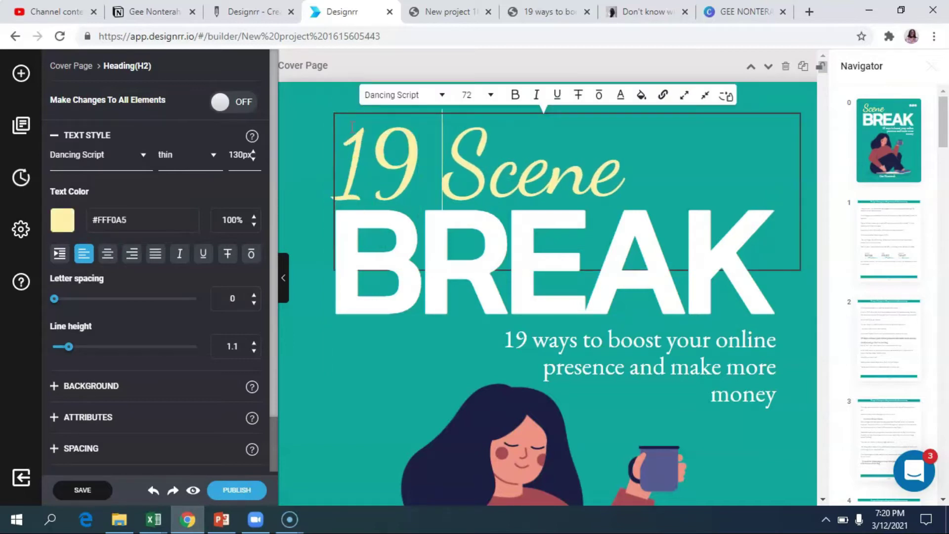
{"action": "type", "text": "ys "}
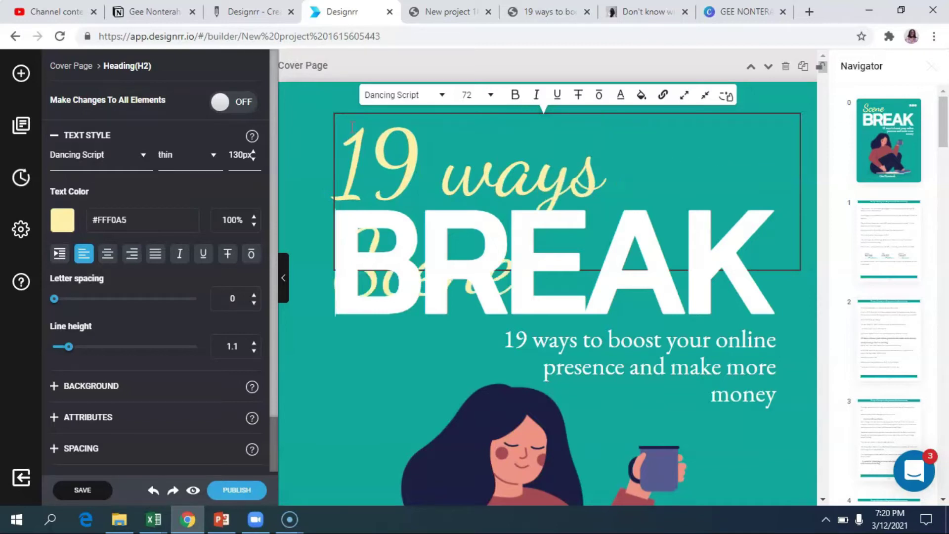
{"action": "type", "text": "to"}
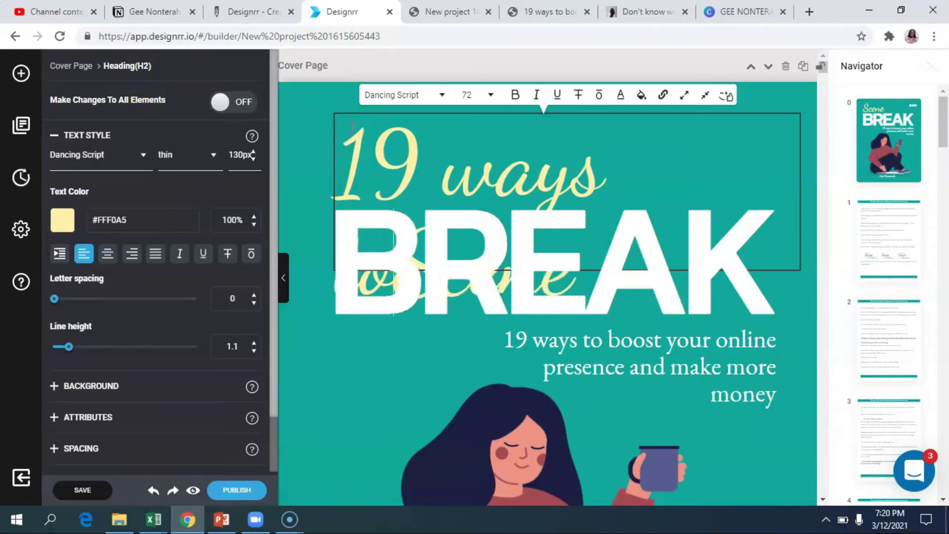
{"action": "left_click", "coordinate": [498, 159]}
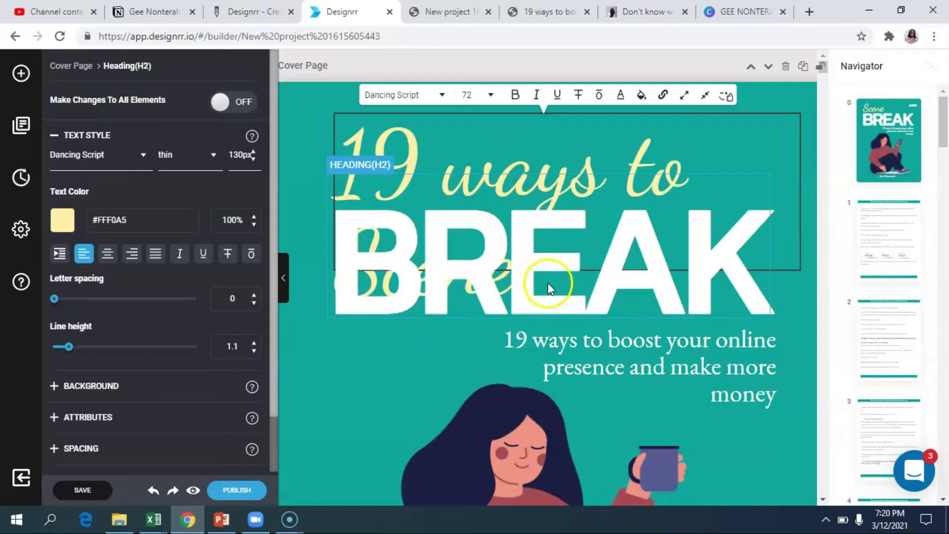
Move the "BREAK" heading clear of the script heading and remove the word "Scene" from it
{"action": "left_click", "coordinate": [620, 316]}
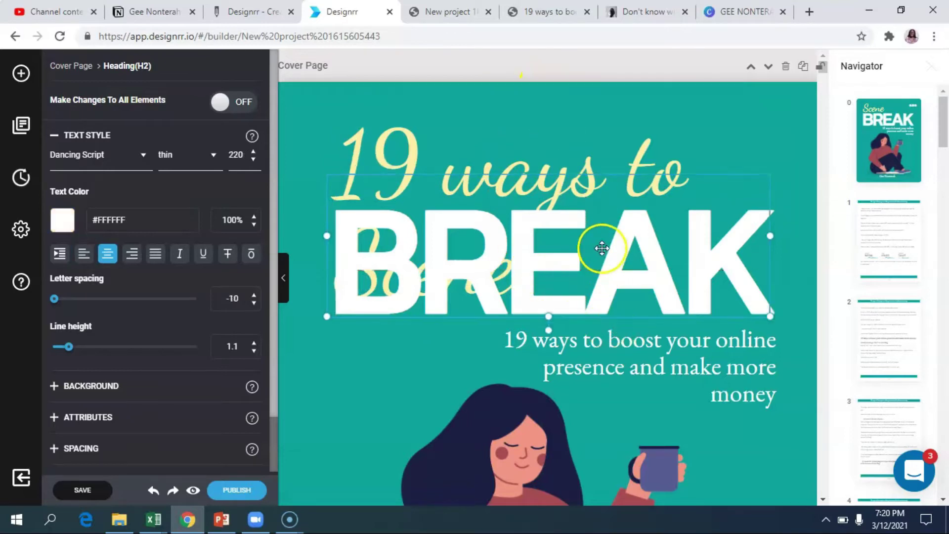
{"action": "left_click_drag", "start_coordinate": [599, 165], "coordinate": [482, 251]}
{"action": "left_click", "coordinate": [491, 287]}
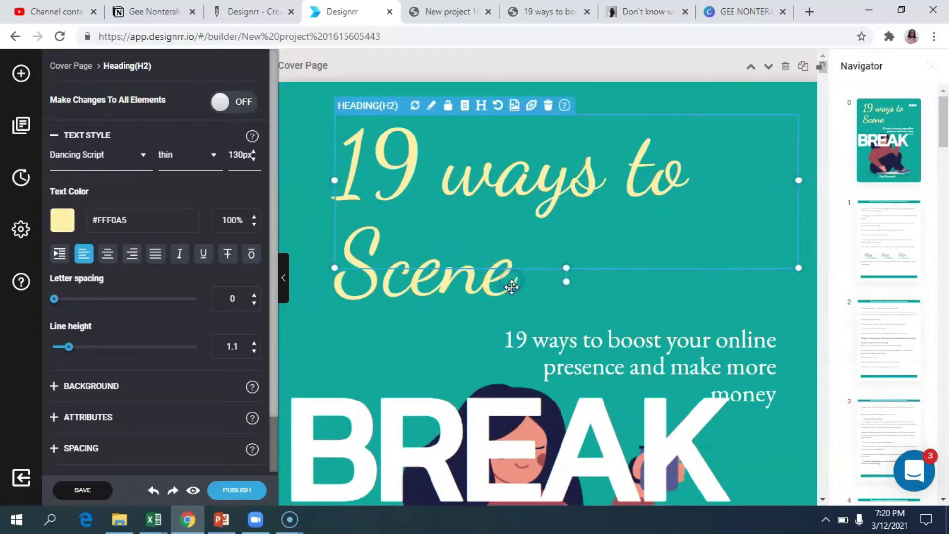
{"action": "left_click", "coordinate": [511, 289]}
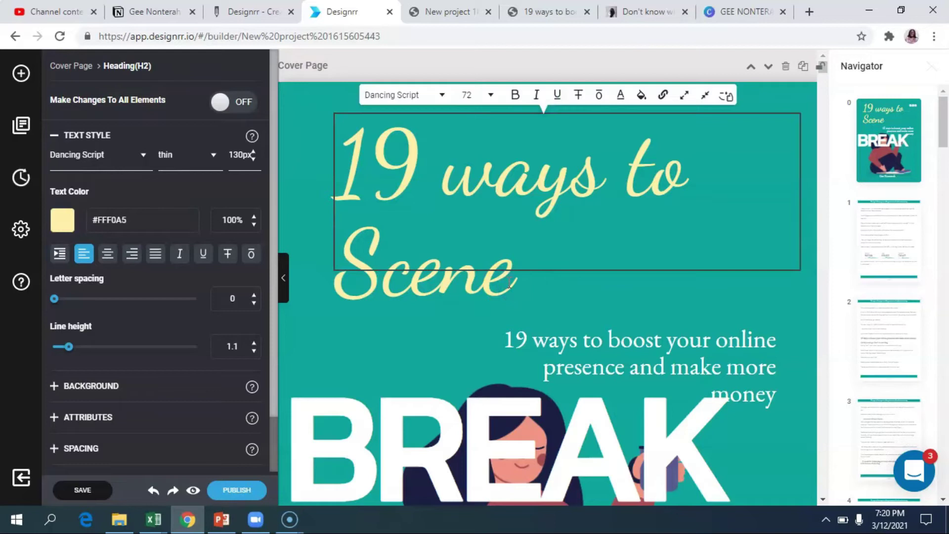
Delete the subtitle from the cover and position the "BREAK" heading directly beneath "19 ways to"
{"action": "left_click", "coordinate": [730, 326]}
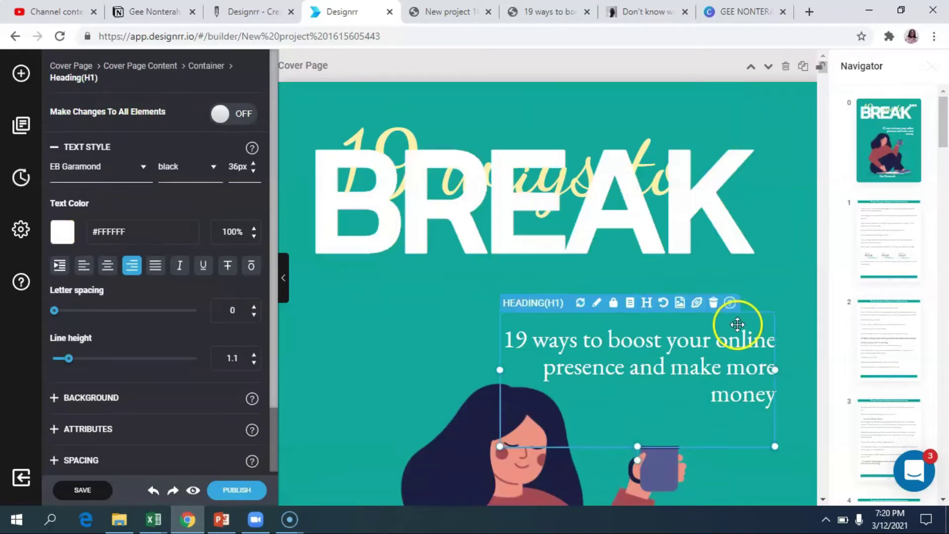
{"action": "left_click", "coordinate": [715, 303]}
{"action": "left_click", "coordinate": [420, 368]}
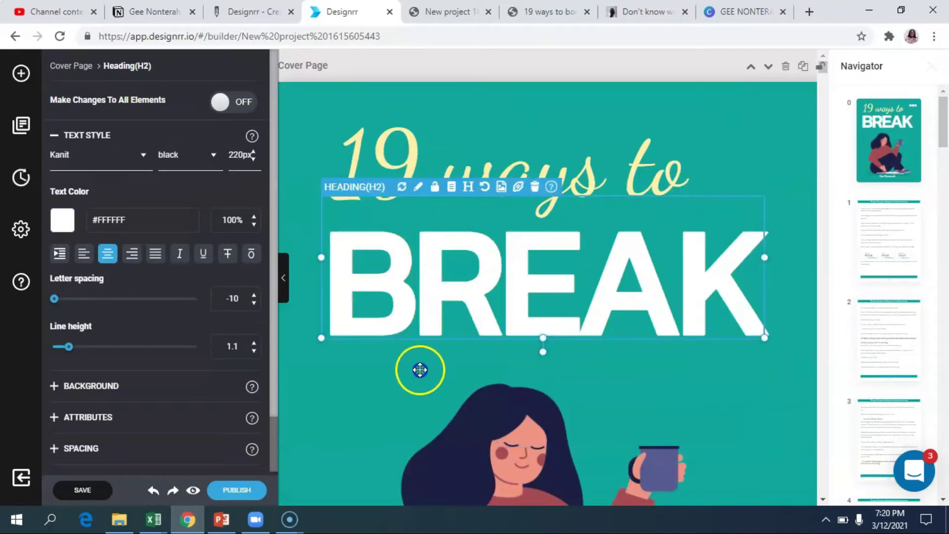
{"action": "left_click", "coordinate": [576, 307]}
{"action": "left_click", "coordinate": [691, 233]}
{"action": "left_click", "coordinate": [538, 209]}
{"action": "left_click", "coordinate": [576, 305]}
{"action": "left_click", "coordinate": [421, 272]}
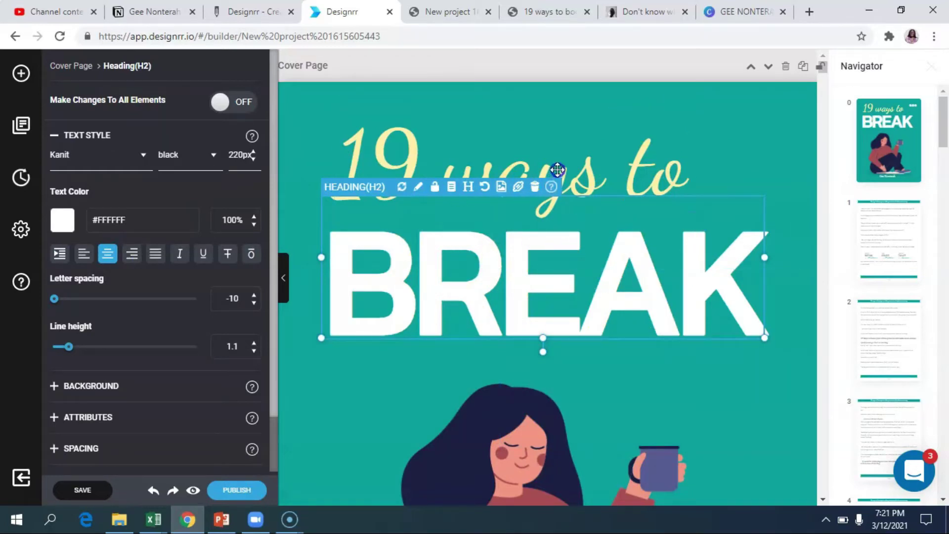
Set the "19 ways to" heading's font weight to bold and its letter spacing to 1
{"action": "left_click", "coordinate": [559, 165]}
{"action": "left_click", "coordinate": [114, 222]}
{"action": "left_click", "coordinate": [434, 221]}
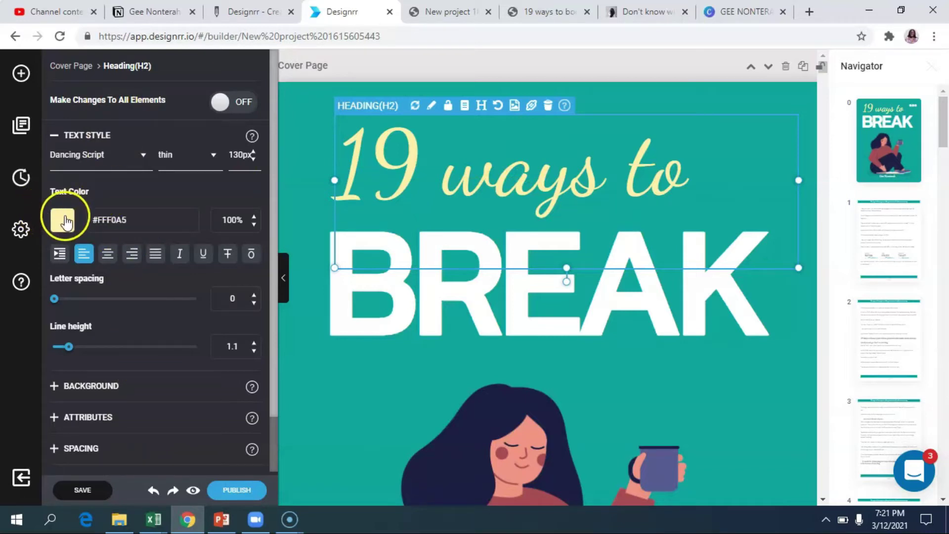
{"action": "left_click", "coordinate": [99, 156]}
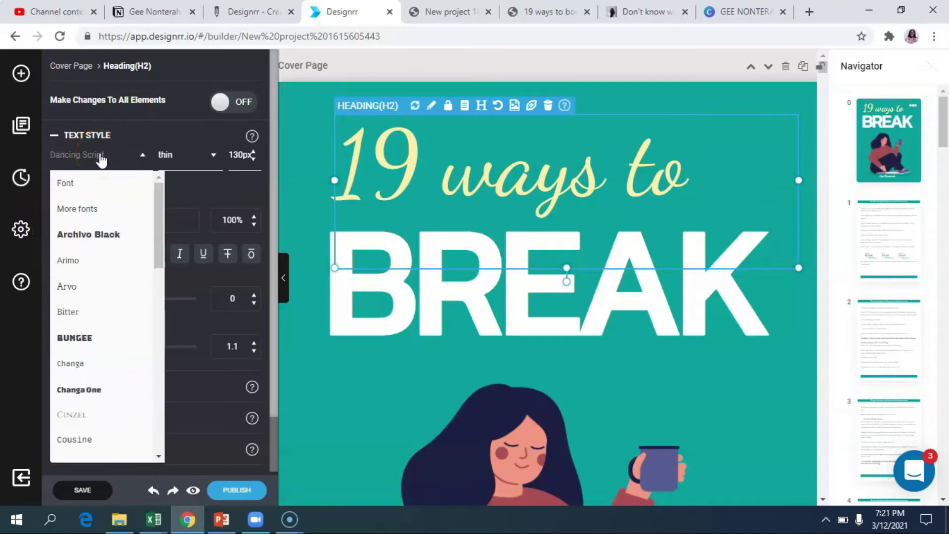
{"action": "left_click", "coordinate": [243, 156]}
{"action": "left_click", "coordinate": [171, 154]}
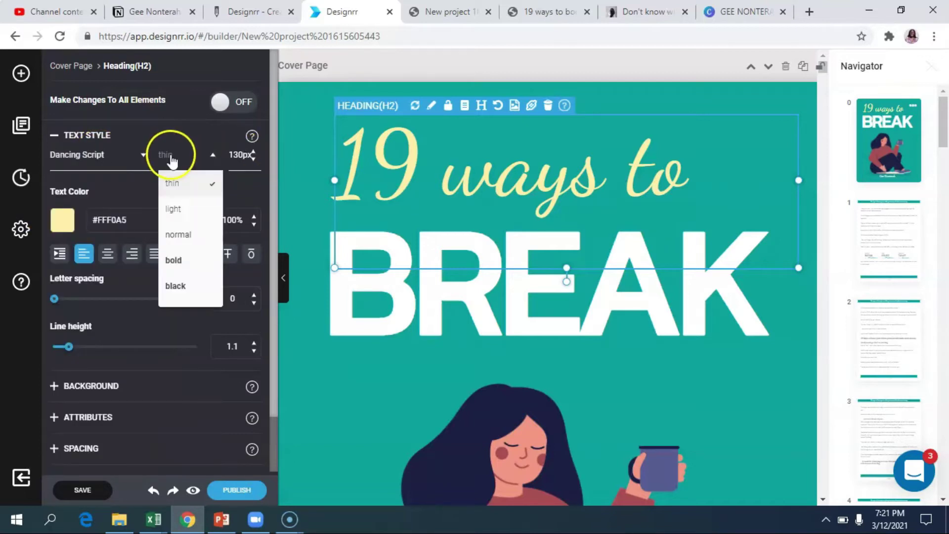
{"action": "left_click", "coordinate": [190, 258]}
{"action": "left_click", "coordinate": [188, 210]}
{"action": "scroll", "coordinate": [131, 307], "scroll_direction": "down", "scroll_amount": 1}
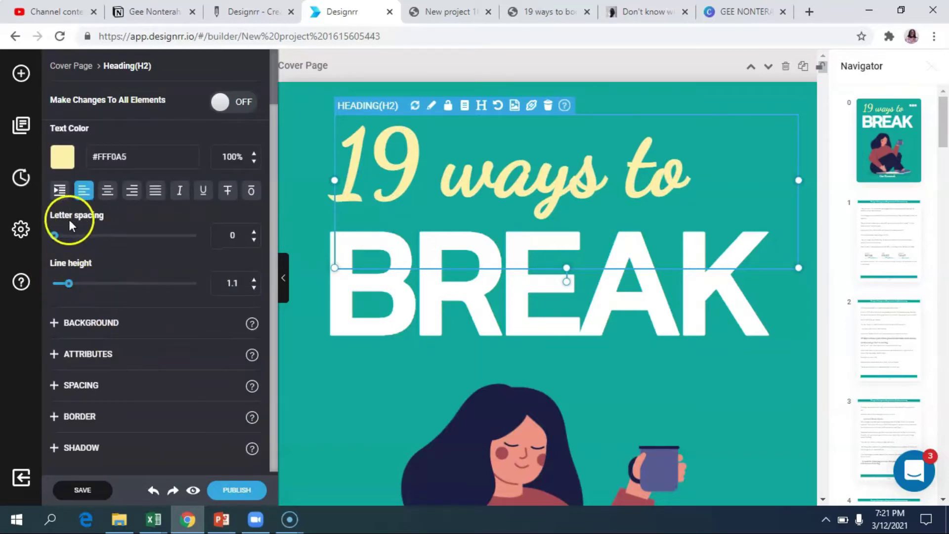
{"action": "mouse_move", "coordinate": [54, 238]}
{"action": "left_mouse_down"}
{"action": "mouse_move", "coordinate": [80, 236]}
{"action": "mouse_move", "coordinate": [53, 234]}
{"action": "left_mouse_up"}
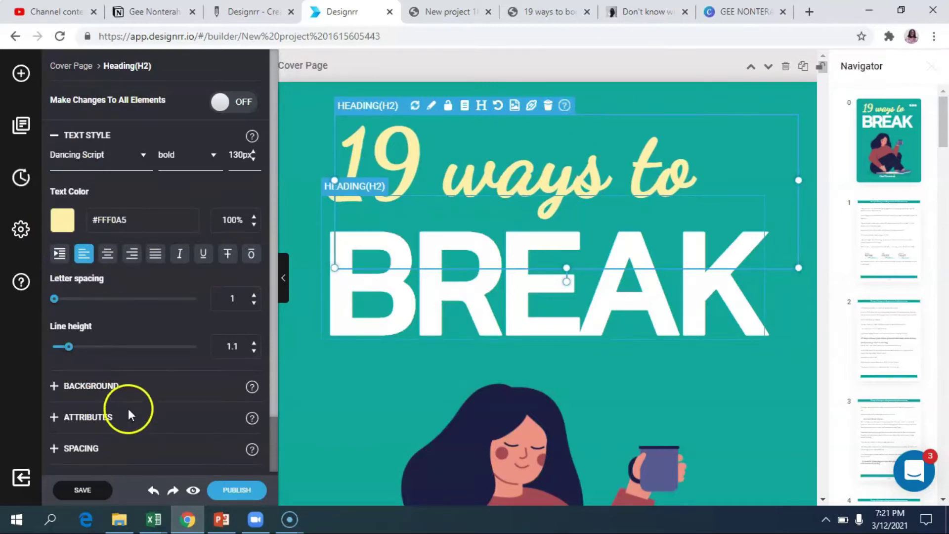
Reduce the "BREAK" heading's font size on the cover page to 99px
{"action": "left_click", "coordinate": [530, 298]}
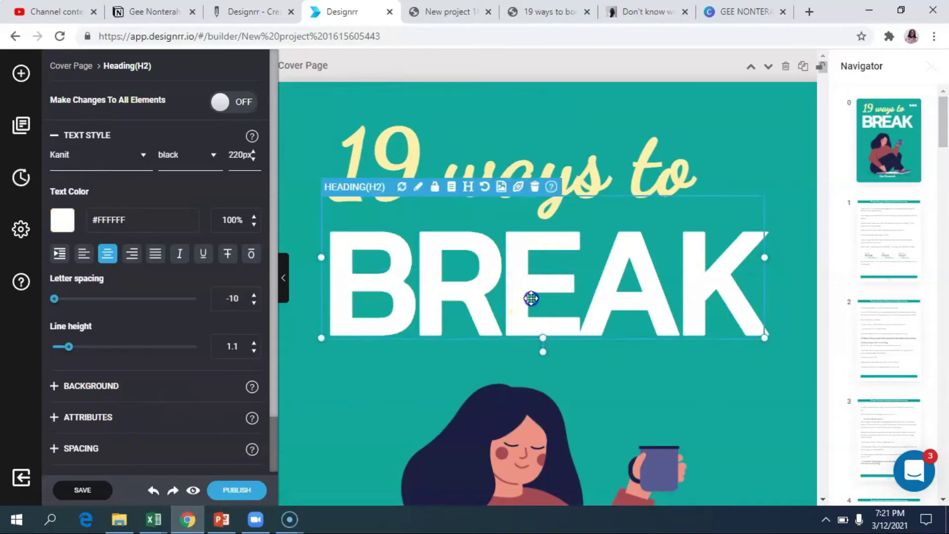
{"action": "left_click", "coordinate": [186, 150]}
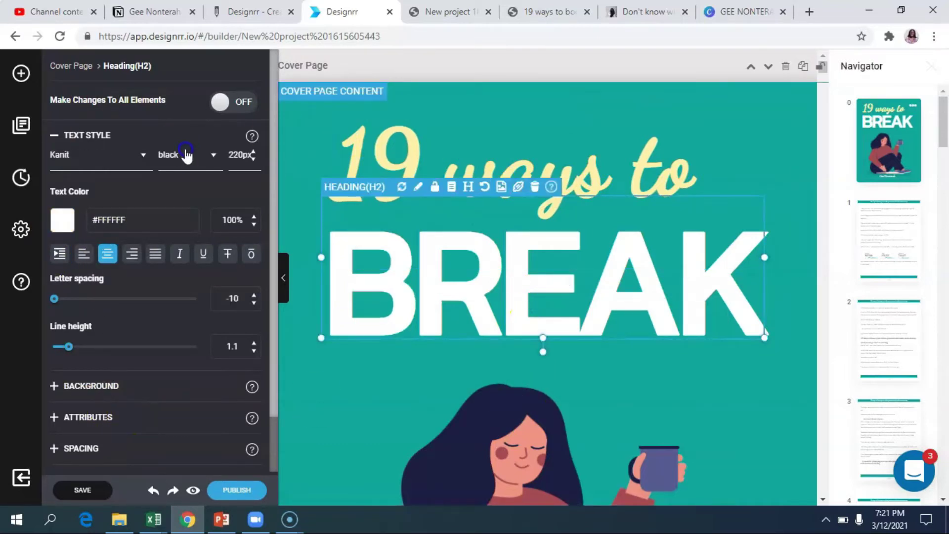
{"action": "left_click", "coordinate": [253, 160]}
{"action": "key", "text": "ctrl+a"}
{"action": "type", "text": "100"}
{"action": "left_click", "coordinate": [252, 159]}
Replace the "BREAK" heading text with "BOOST YOUR ONLINE PRESENCE"
{"action": "double_click", "coordinate": [635, 234]}
{"action": "left_click_drag", "start_coordinate": [689, 232], "coordinate": [277, 229]}
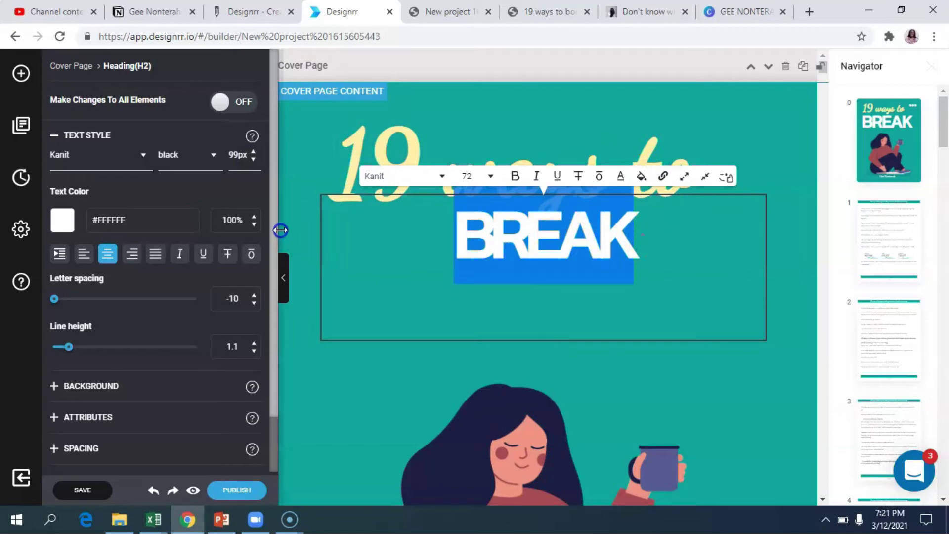
{"action": "type", "text": "B"}
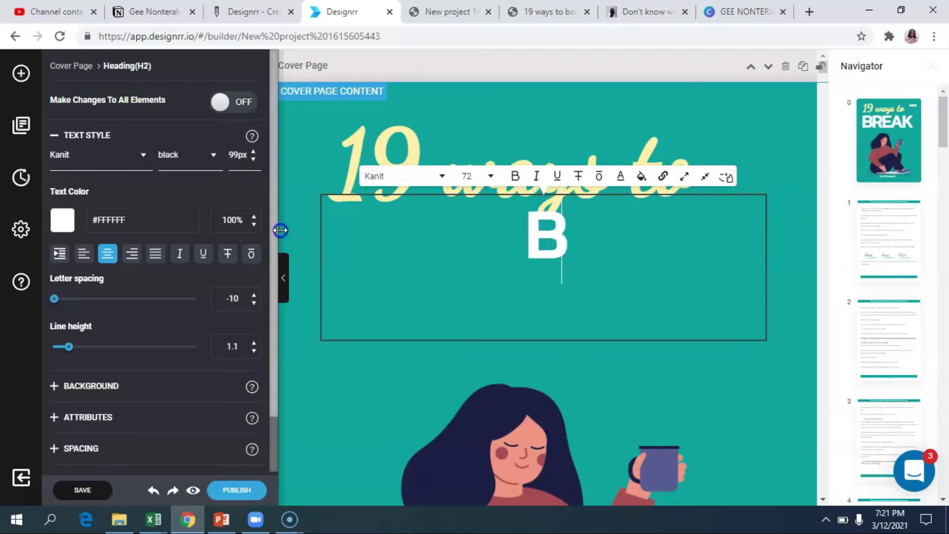
{"action": "type", "text": "OOST YOU"}
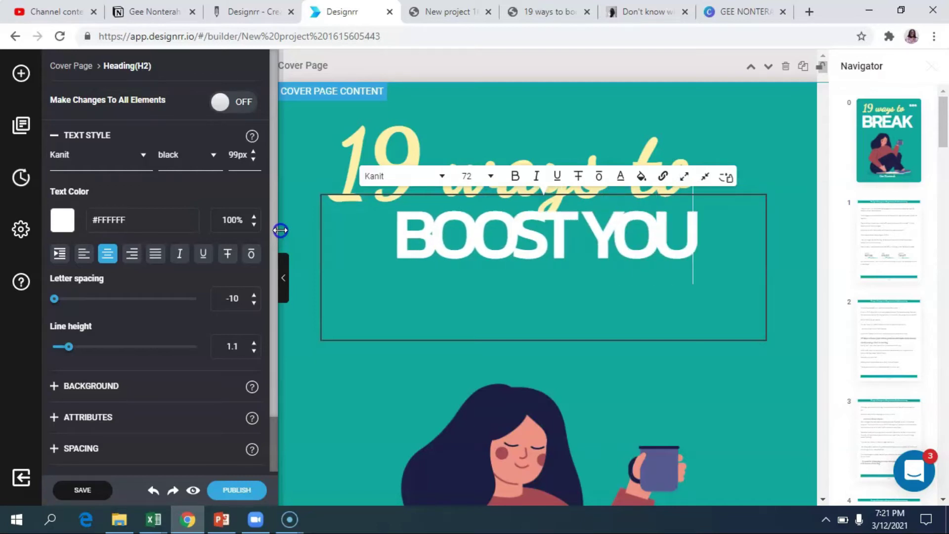
{"action": "type", "text": "R ONLI"}
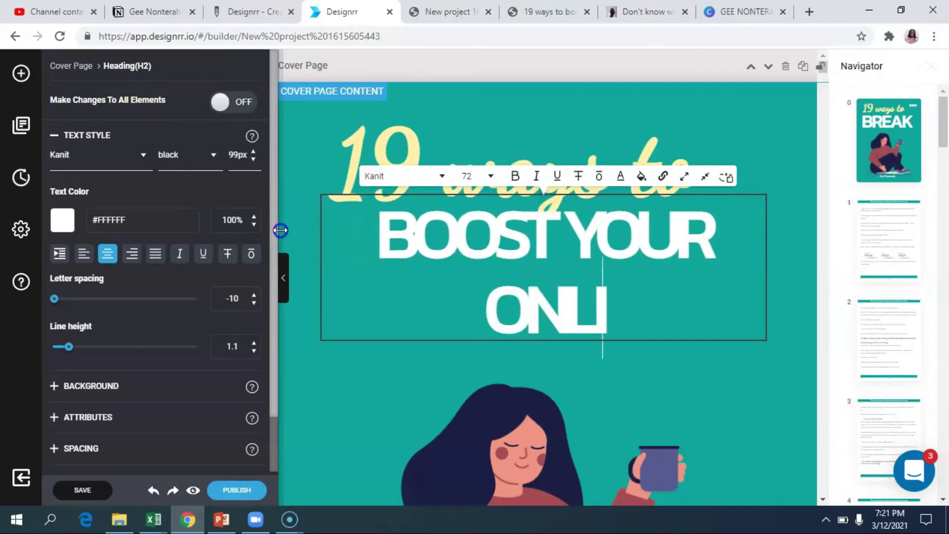
{"action": "type", "text": "NE P"}
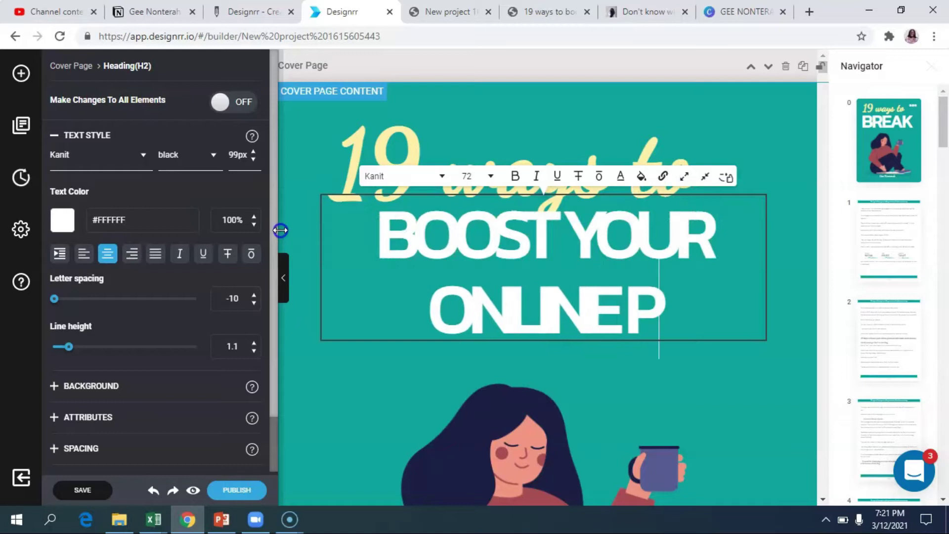
{"action": "type", "text": "RES"}
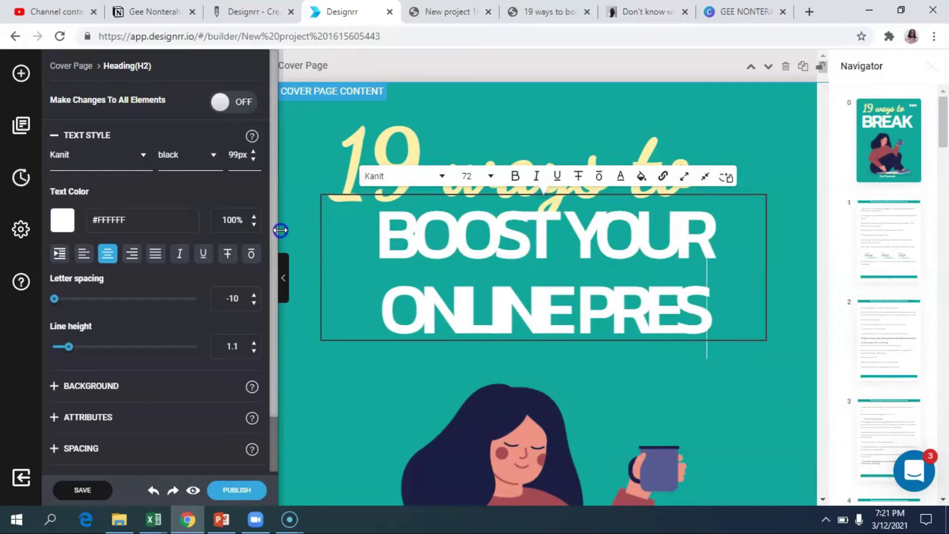
{"action": "type", "text": "ENCE"}
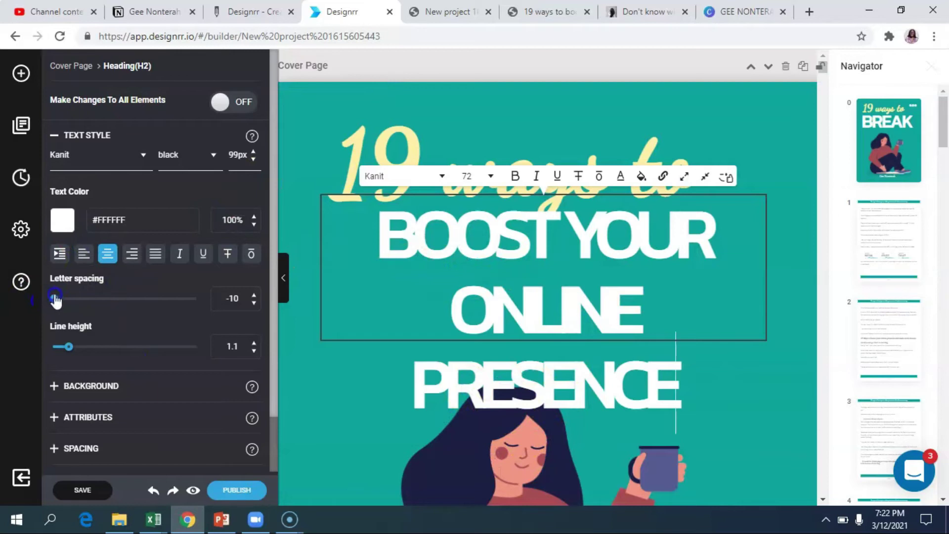
Set the "BOOST YOUR ONLINE PRESENCE" heading's letter spacing to 2 and its font size to 72
{"action": "left_click_drag", "start_coordinate": [61, 298], "coordinate": [69, 299]}
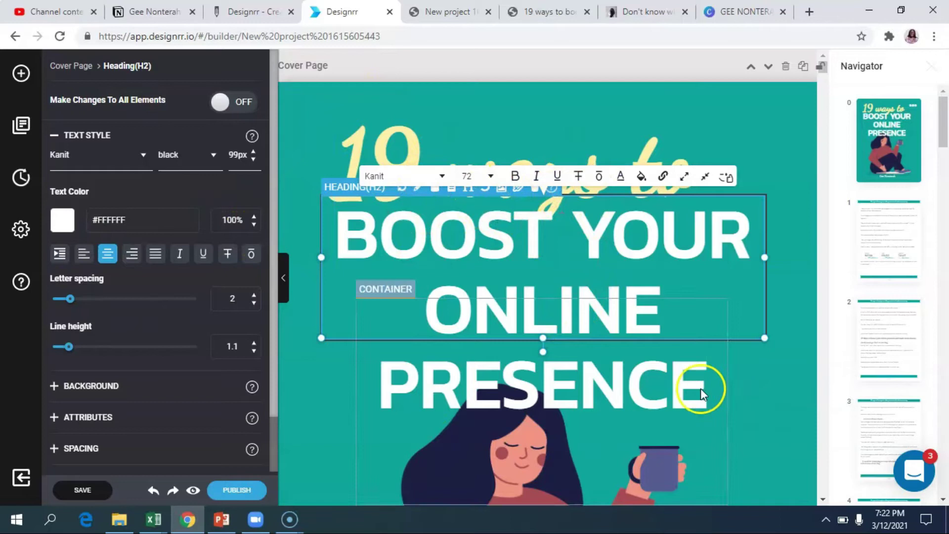
{"action": "left_click", "coordinate": [483, 178]}
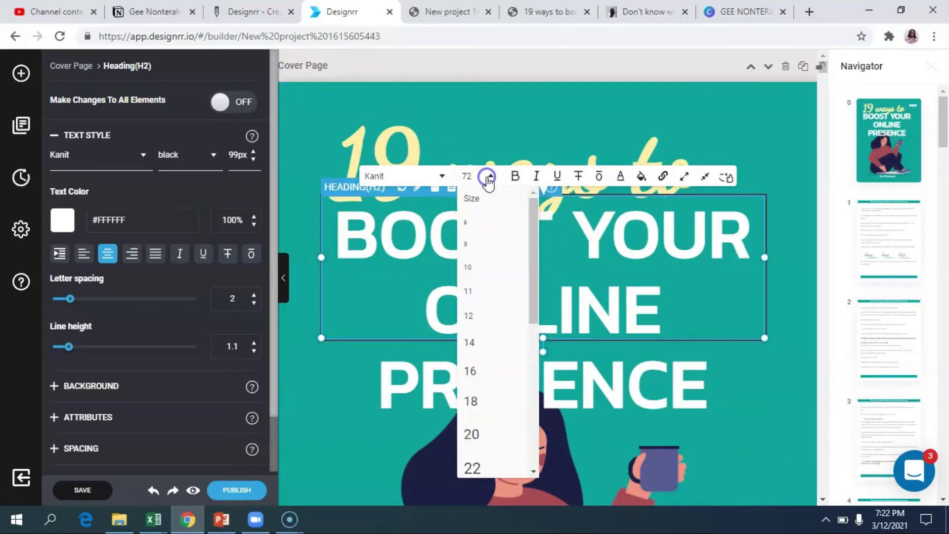
{"action": "scroll", "coordinate": [487, 296], "scroll_direction": "down", "scroll_amount": 10}
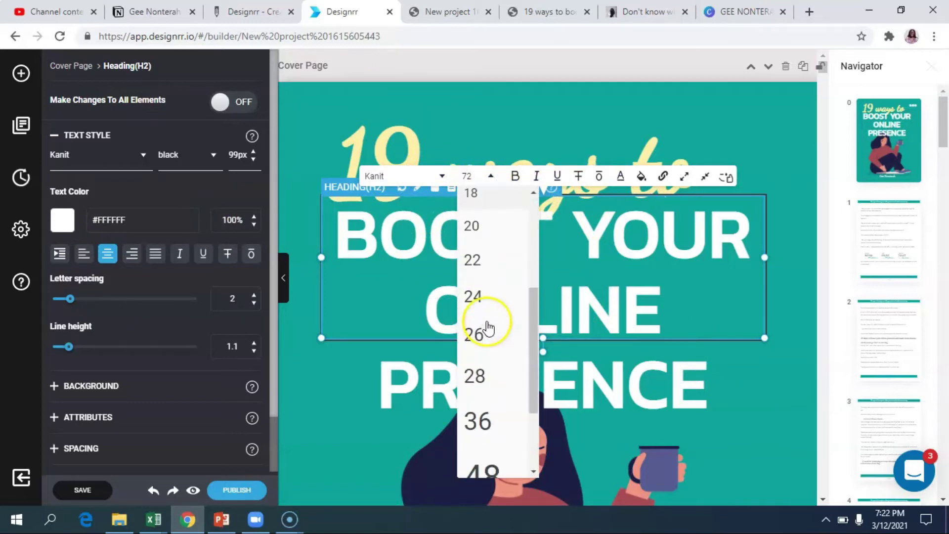
{"action": "left_click", "coordinate": [495, 347]}
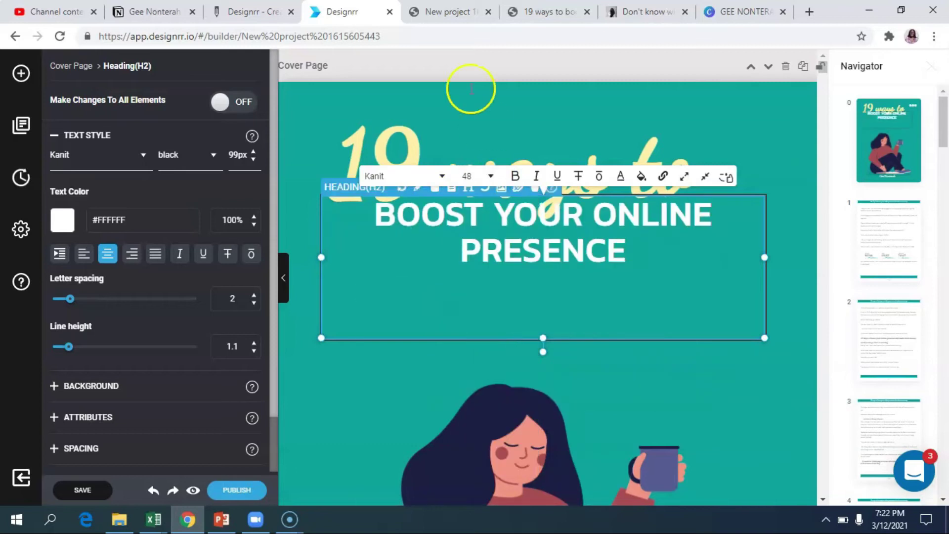
{"action": "left_click", "coordinate": [488, 177]}
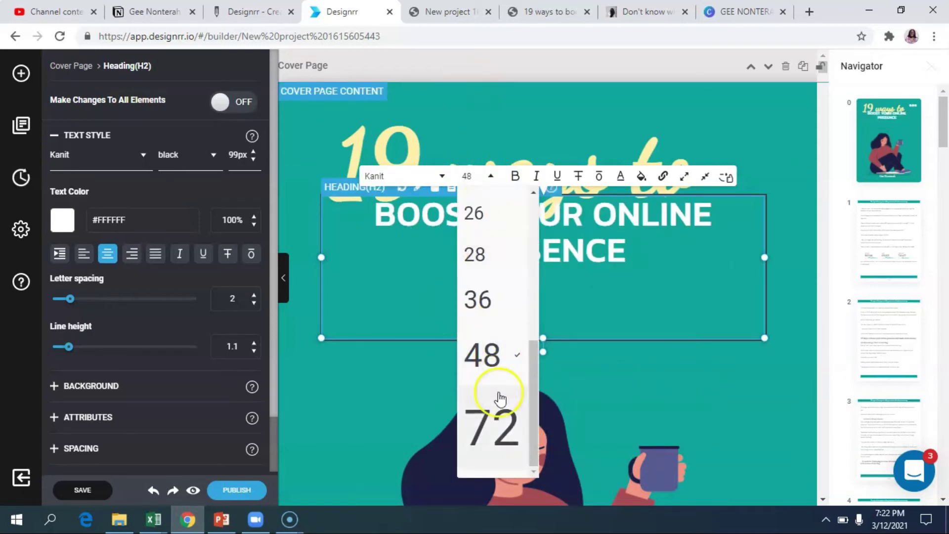
{"action": "left_click", "coordinate": [497, 430]}
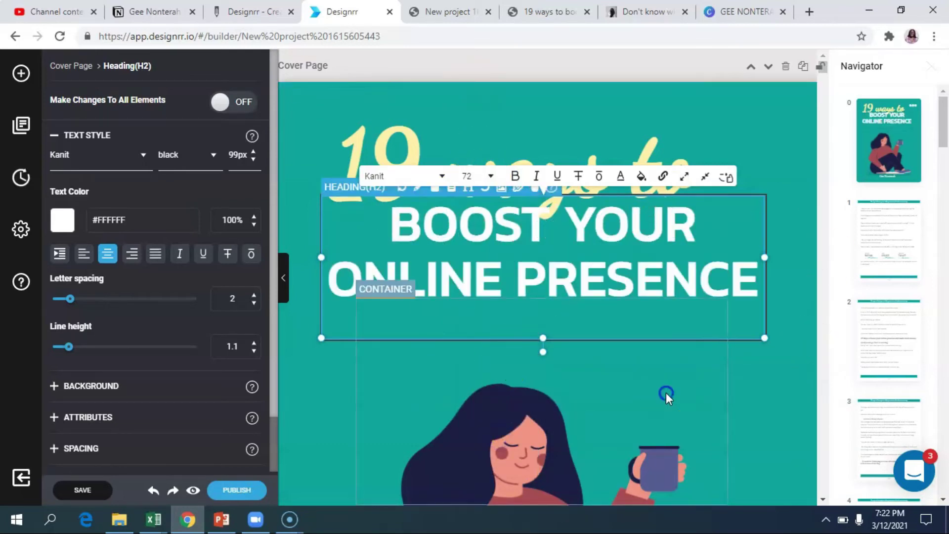
Move the "BOOST YOUR ONLINE PRESENCE" heading slightly lower beneath "19 ways to"
{"action": "left_click", "coordinate": [588, 226]}
{"action": "left_click", "coordinate": [593, 258]}
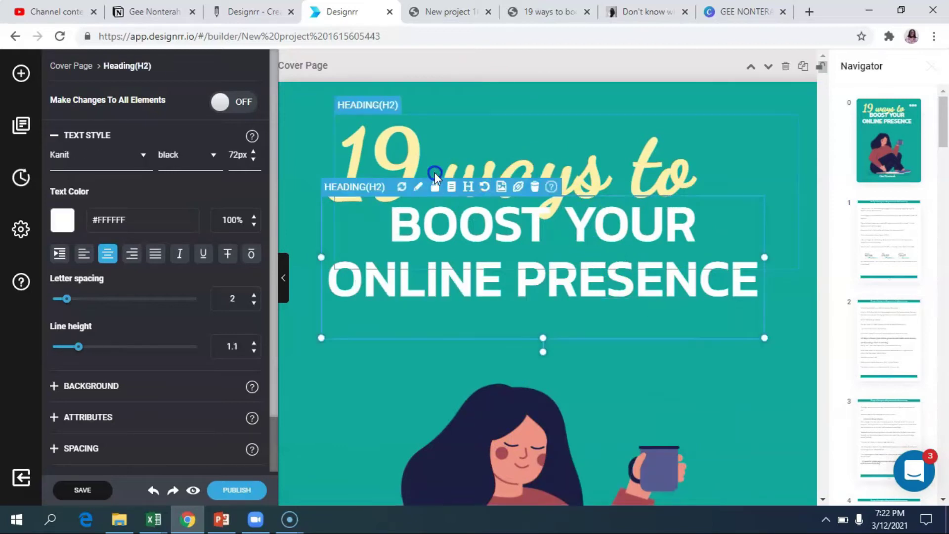
{"action": "mouse_move", "coordinate": [494, 333]}
{"action": "left_mouse_down"}
{"action": "mouse_move", "coordinate": [506, 339]}
{"action": "mouse_move", "coordinate": [484, 339]}
{"action": "mouse_move", "coordinate": [629, 328]}
{"action": "mouse_move", "coordinate": [480, 353]}
{"action": "mouse_move", "coordinate": [485, 335]}
{"action": "mouse_move", "coordinate": [489, 343]}
{"action": "left_mouse_up"}
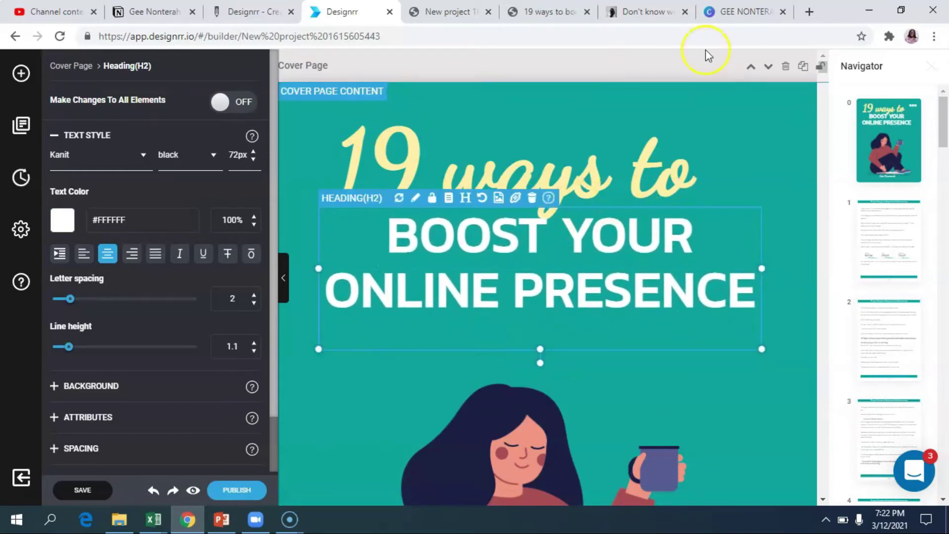
Examine the whole cover page, from the title headings down to the illustration and author name
{"action": "scroll", "coordinate": [538, 305], "scroll_direction": "down", "scroll_amount": 7}
{"action": "scroll", "coordinate": [542, 306], "scroll_direction": "up", "scroll_amount": 7}
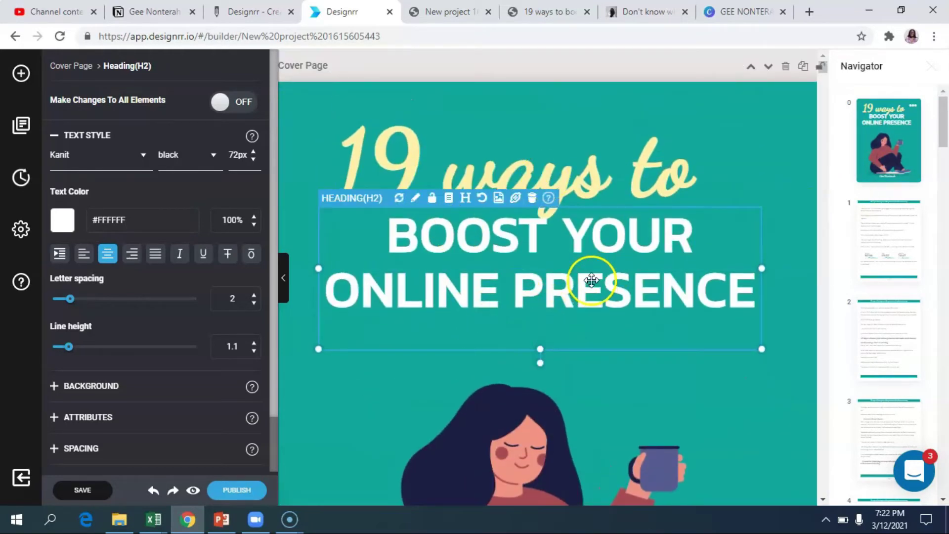
{"action": "scroll", "coordinate": [591, 280], "scroll_direction": "down", "scroll_amount": 5}
{"action": "scroll", "coordinate": [661, 369], "scroll_direction": "down", "scroll_amount": 3}
{"action": "scroll", "coordinate": [660, 369], "scroll_direction": "up", "scroll_amount": 4}
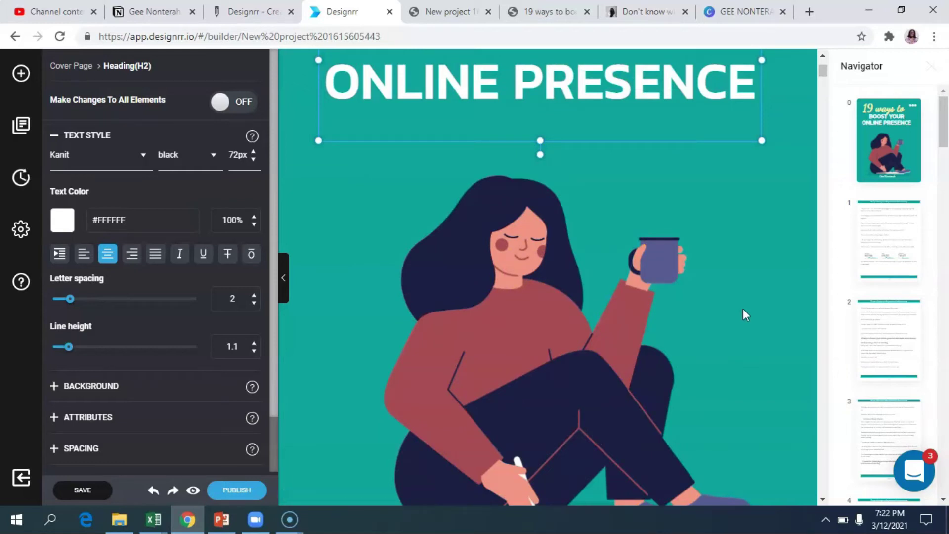
{"action": "scroll", "coordinate": [696, 273], "scroll_direction": "down", "scroll_amount": 2}
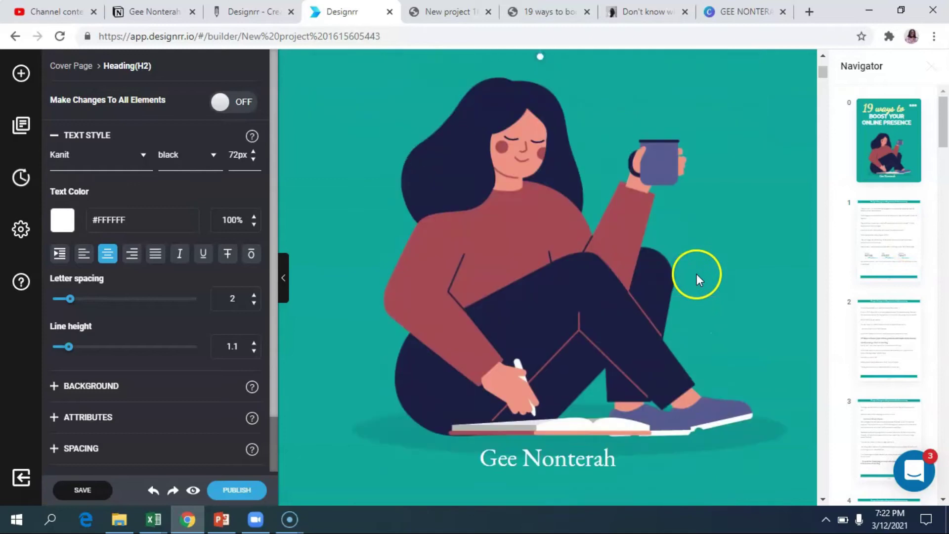
{"action": "scroll", "coordinate": [696, 274], "scroll_direction": "up", "scroll_amount": 5}
{"action": "scroll", "coordinate": [695, 274], "scroll_direction": "up", "scroll_amount": 2}
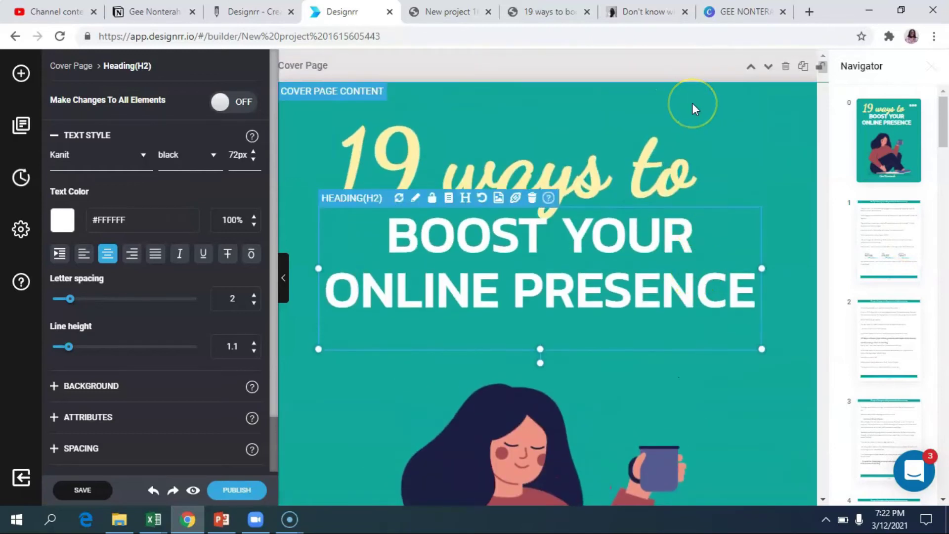
Review the background color and background image options for the cover page content
{"action": "left_click", "coordinate": [657, 91]}
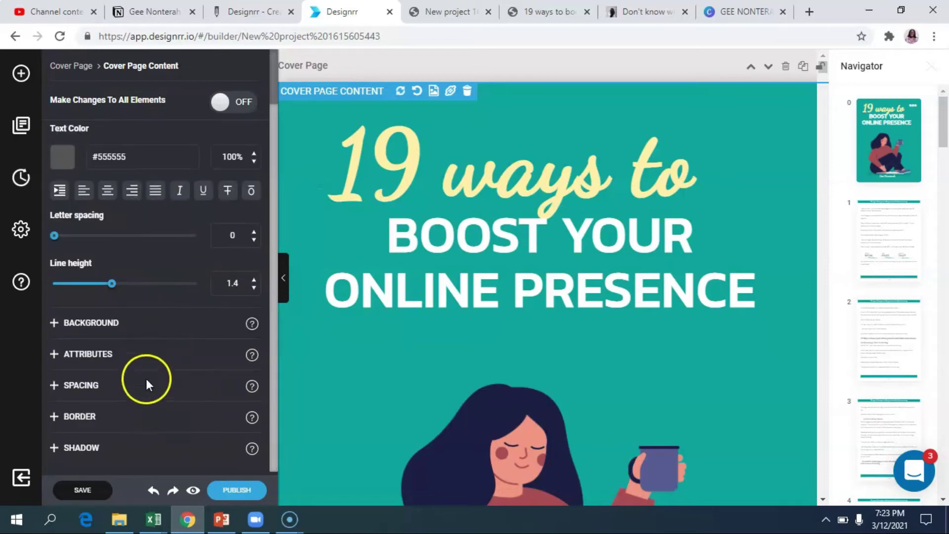
{"action": "left_click", "coordinate": [85, 324]}
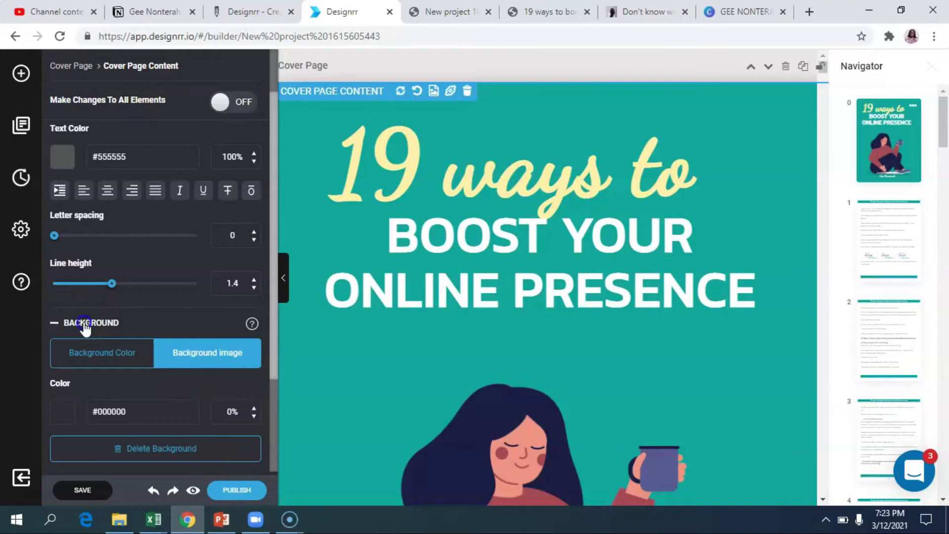
{"action": "left_click", "coordinate": [113, 360]}
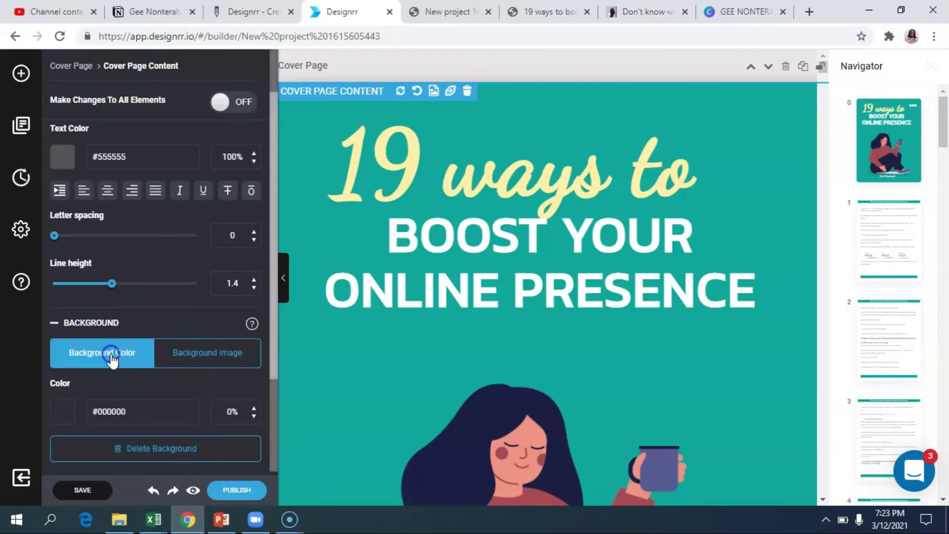
{"action": "left_click", "coordinate": [240, 359]}
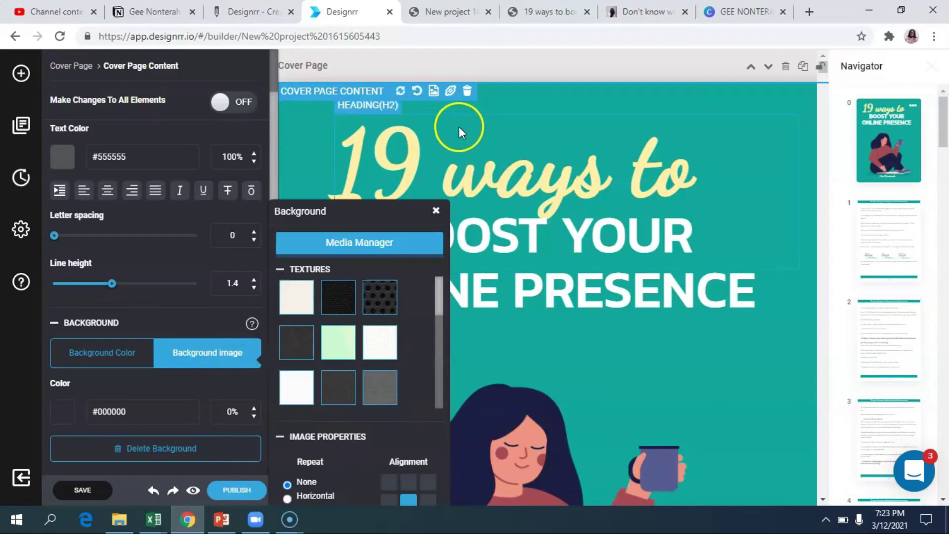
{"action": "left_click", "coordinate": [664, 179]}
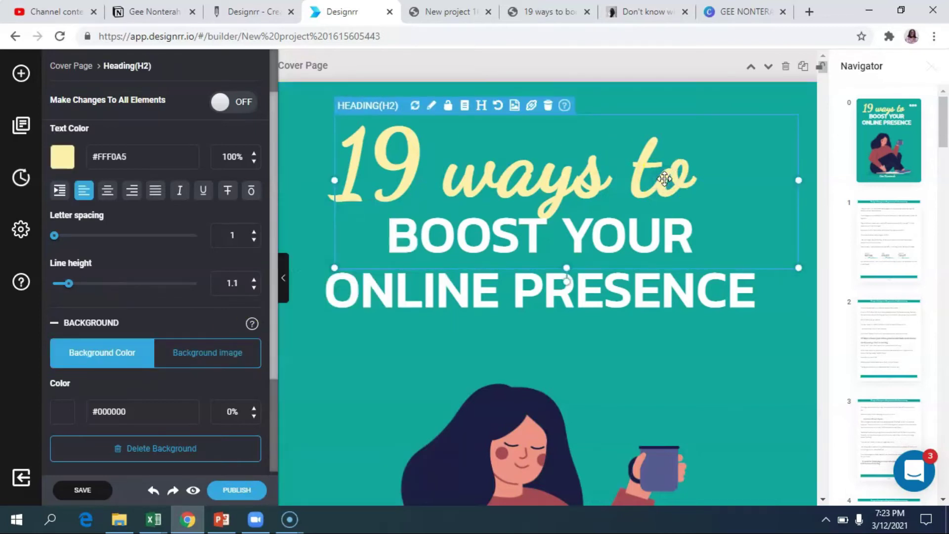
Switch to Canva to view the ready-made ebook cover design, and return to Designrr
{"action": "left_click", "coordinate": [717, 15]}
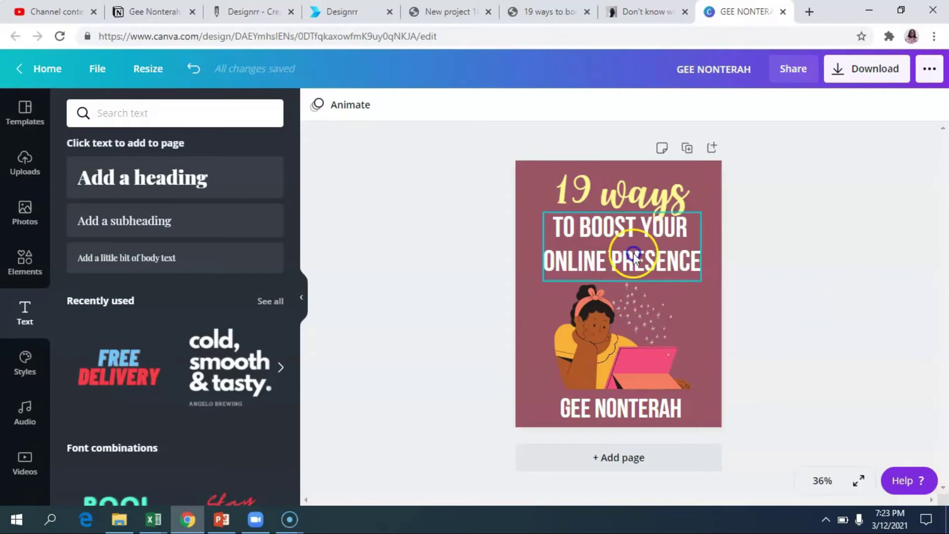
{"action": "left_click", "coordinate": [350, 10]}
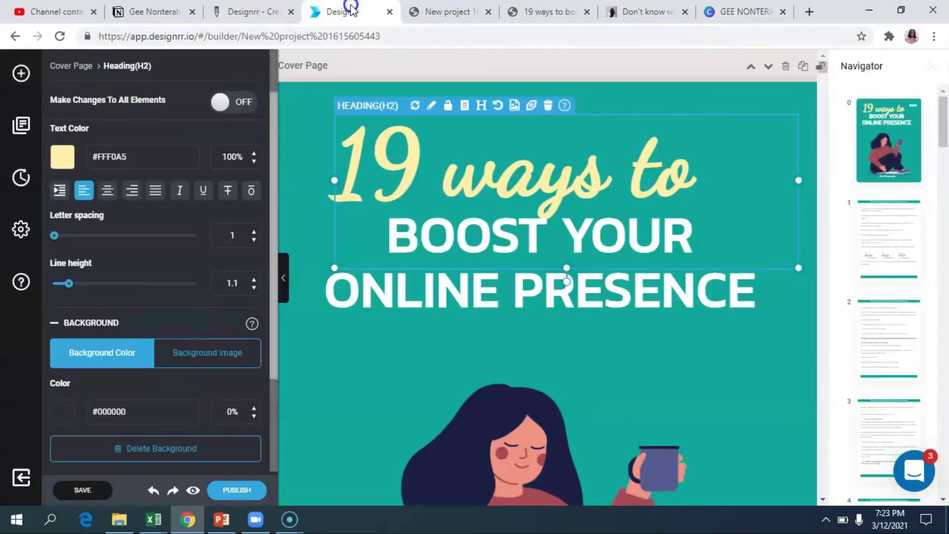
Delete the "19 ways to" and "BOOST YOUR ONLINE PRESENCE" headings from the cover page
{"action": "left_click", "coordinate": [548, 114]}
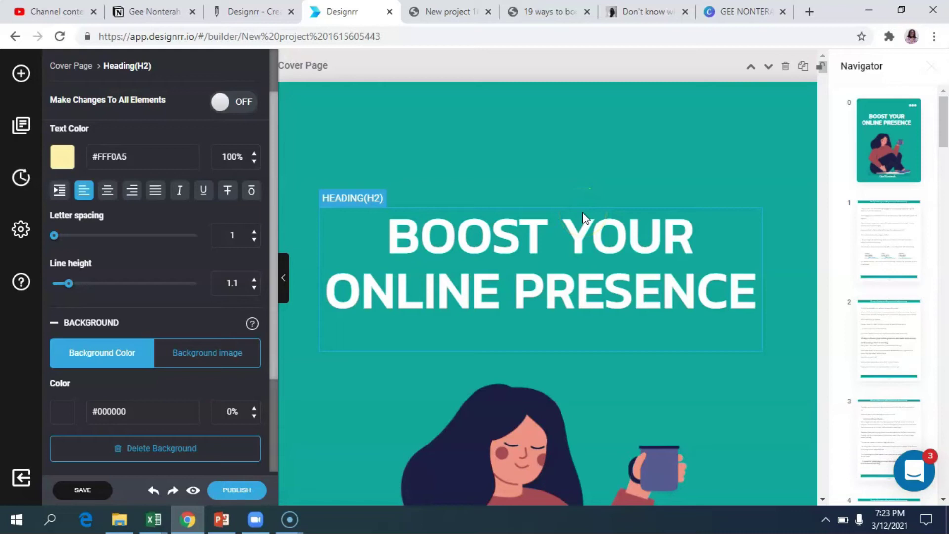
{"action": "scroll", "coordinate": [639, 315], "scroll_direction": "down", "scroll_amount": 1}
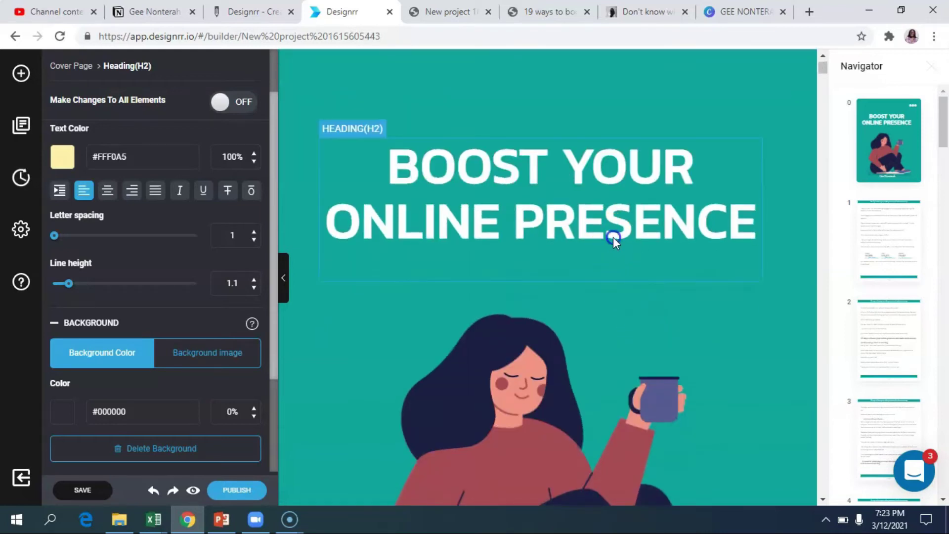
{"action": "left_click", "coordinate": [613, 236]}
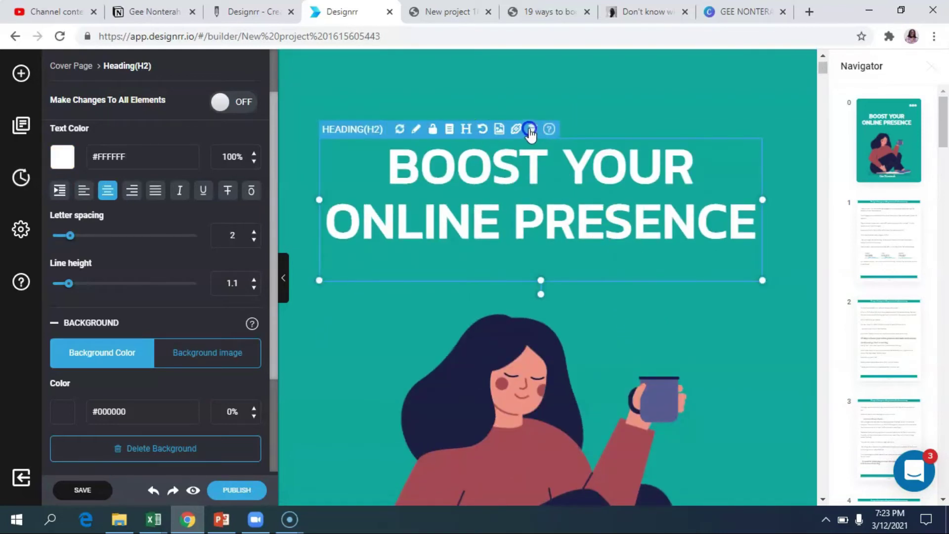
{"action": "left_click", "coordinate": [531, 128]}
Delete the author name heading beneath the illustration on the cover page
{"action": "scroll", "coordinate": [550, 182], "scroll_direction": "down", "scroll_amount": 5}
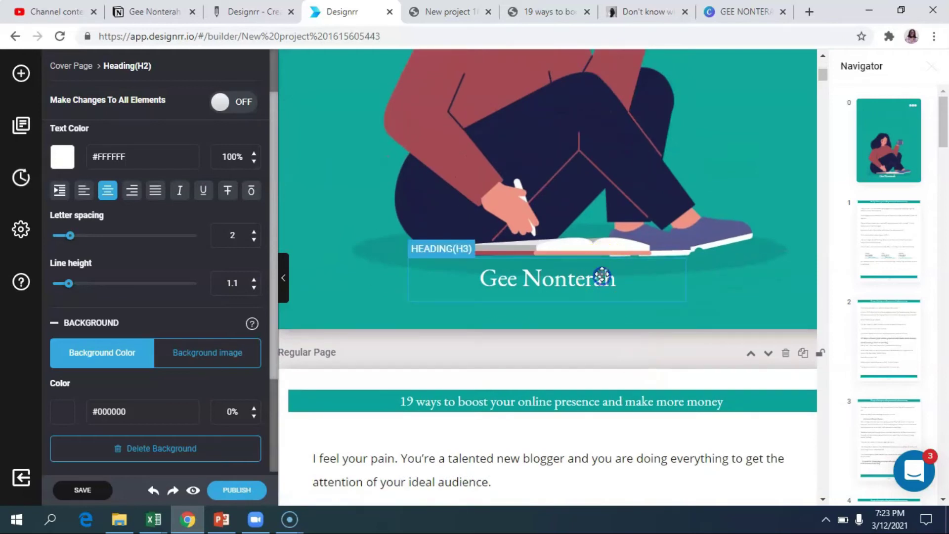
{"action": "left_click", "coordinate": [602, 275]}
{"action": "left_click", "coordinate": [618, 248]}
{"action": "scroll", "coordinate": [617, 247], "scroll_direction": "up", "scroll_amount": 5}
{"action": "scroll", "coordinate": [616, 247], "scroll_direction": "up", "scroll_amount": 2}
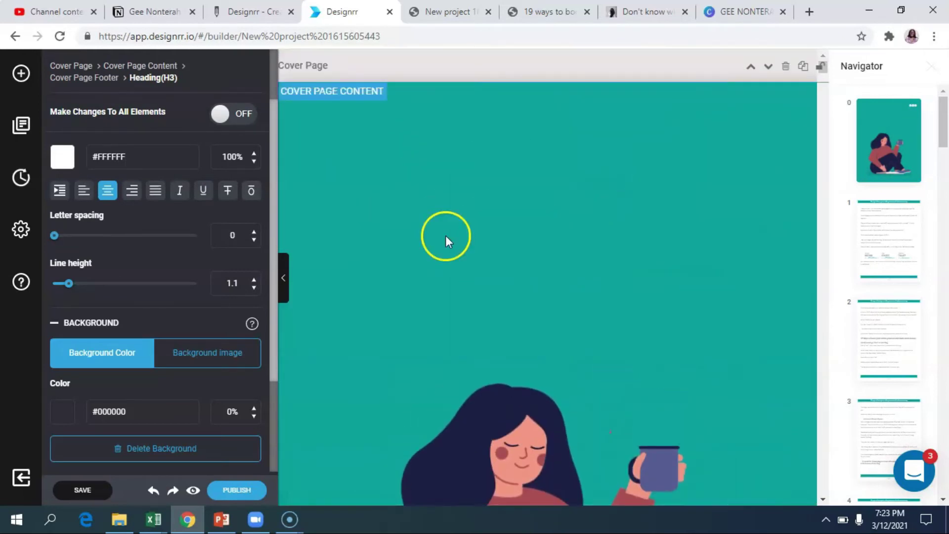
Delete the container overlapping the woman illustration and select the cover page content
{"action": "left_click", "coordinate": [526, 420]}
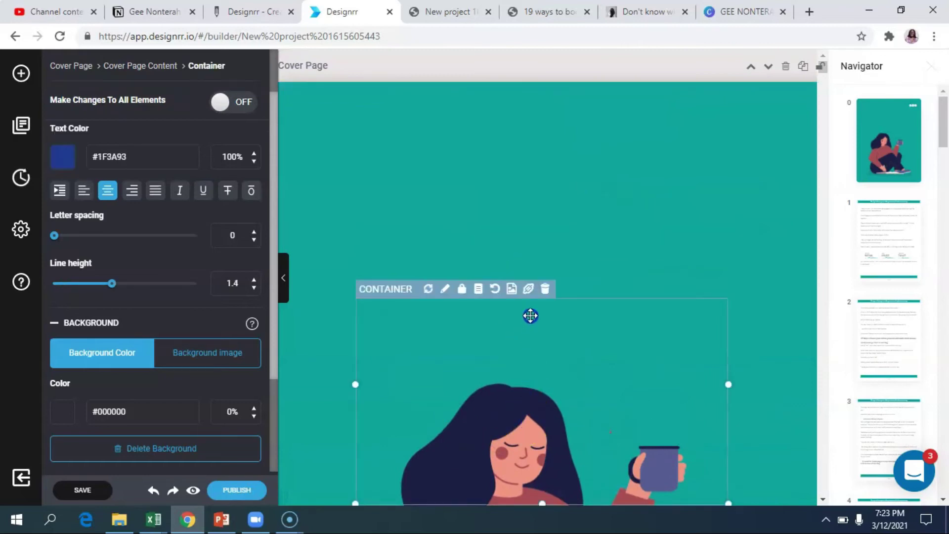
{"action": "left_click", "coordinate": [542, 296]}
{"action": "left_click", "coordinate": [494, 236]}
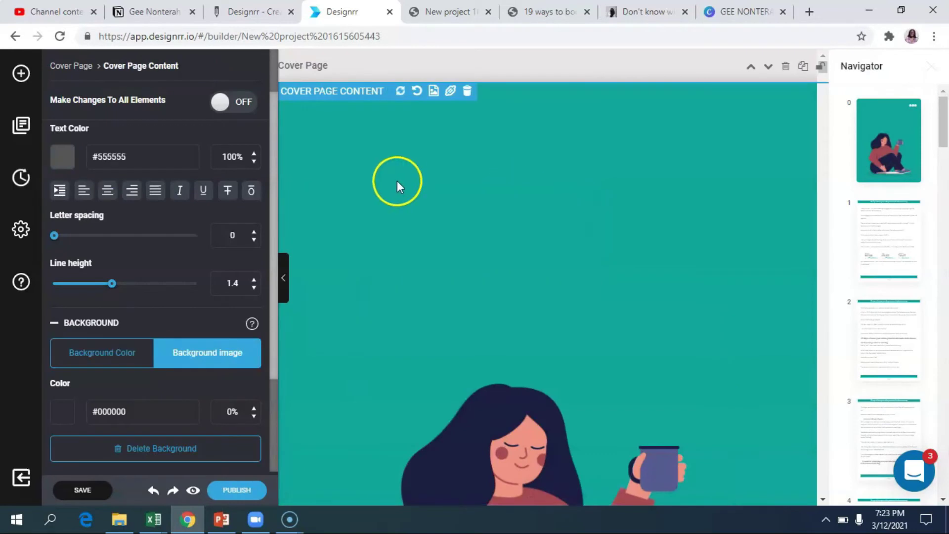
Set the uploaded "19 ways to boost your online presence" design with the title text as the cover page's background image and save the project
{"action": "left_click", "coordinate": [201, 357]}
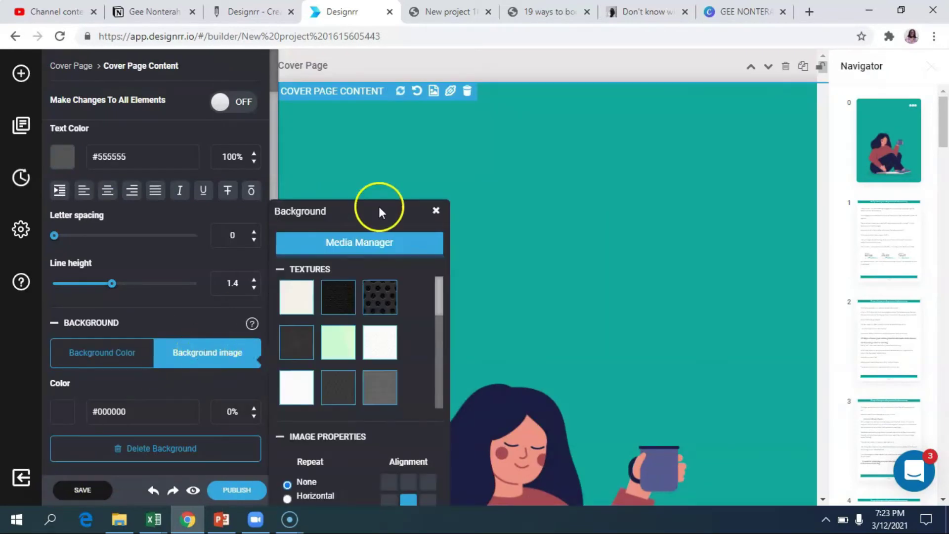
{"action": "left_click", "coordinate": [360, 242]}
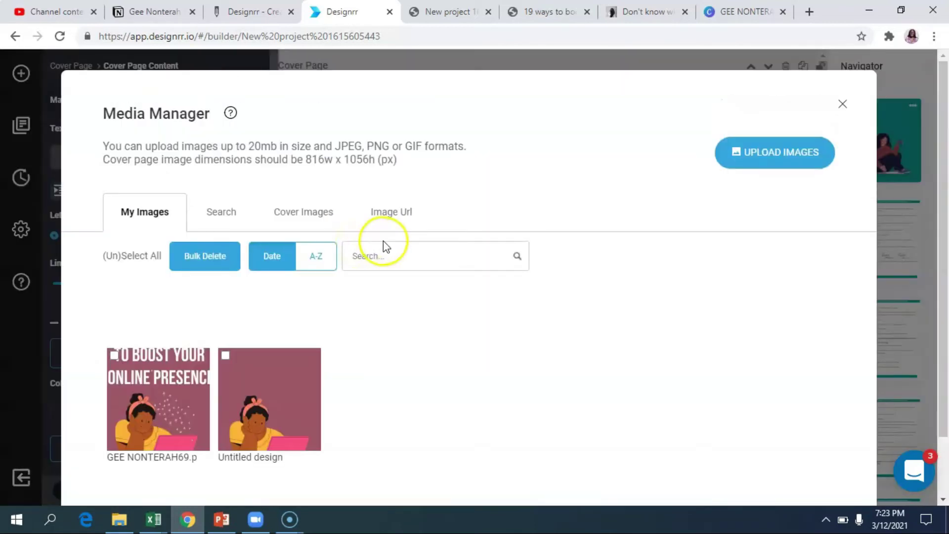
{"action": "left_click", "coordinate": [784, 165]}
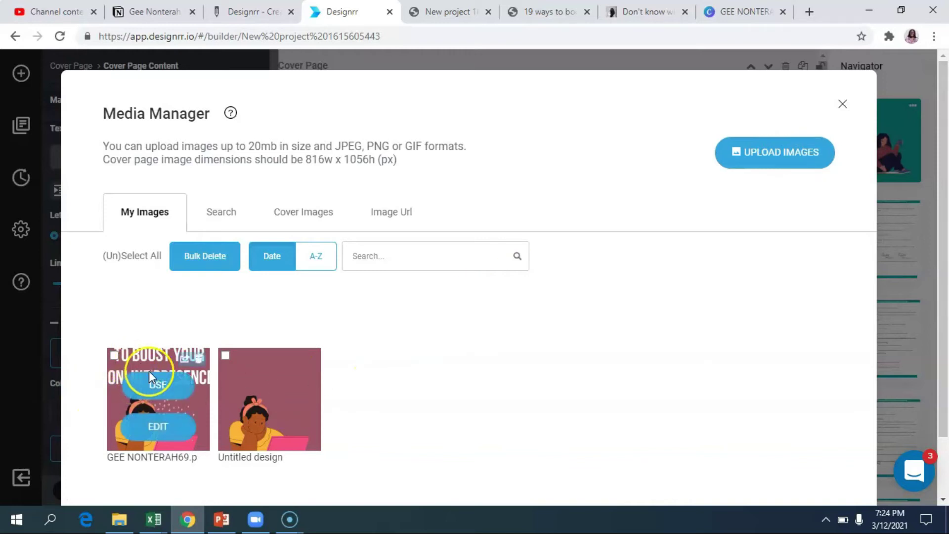
{"action": "left_click", "coordinate": [159, 385]}
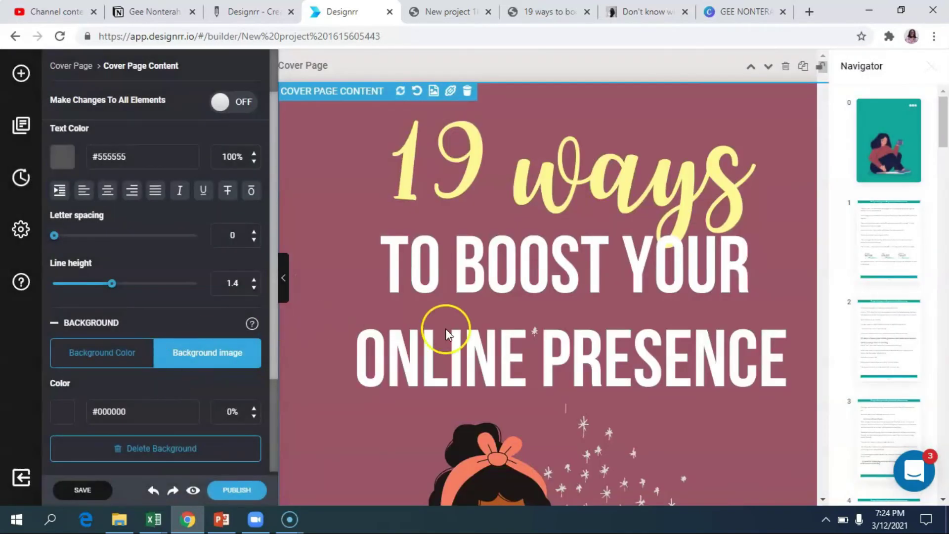
{"action": "scroll", "coordinate": [719, 336], "scroll_direction": "down", "scroll_amount": 4}
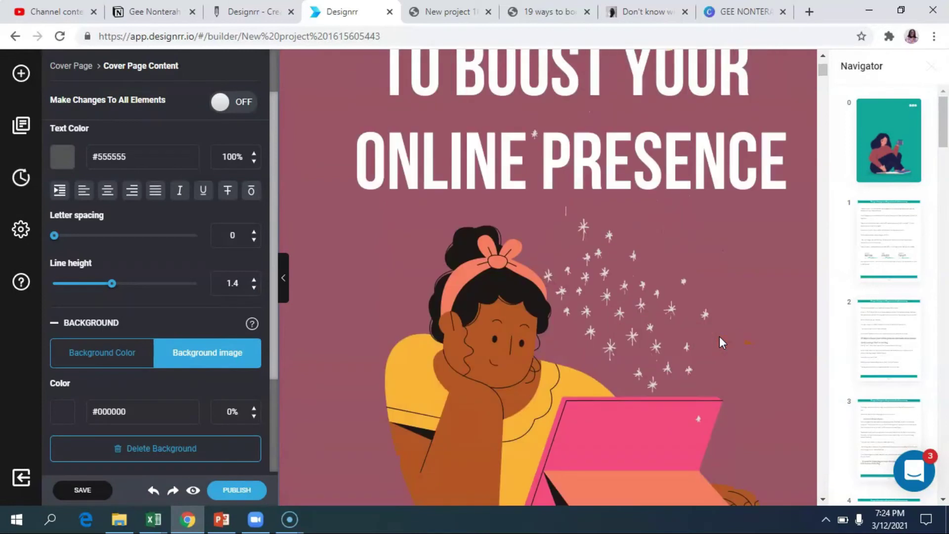
{"action": "scroll", "coordinate": [719, 336], "scroll_direction": "up", "scroll_amount": 4}
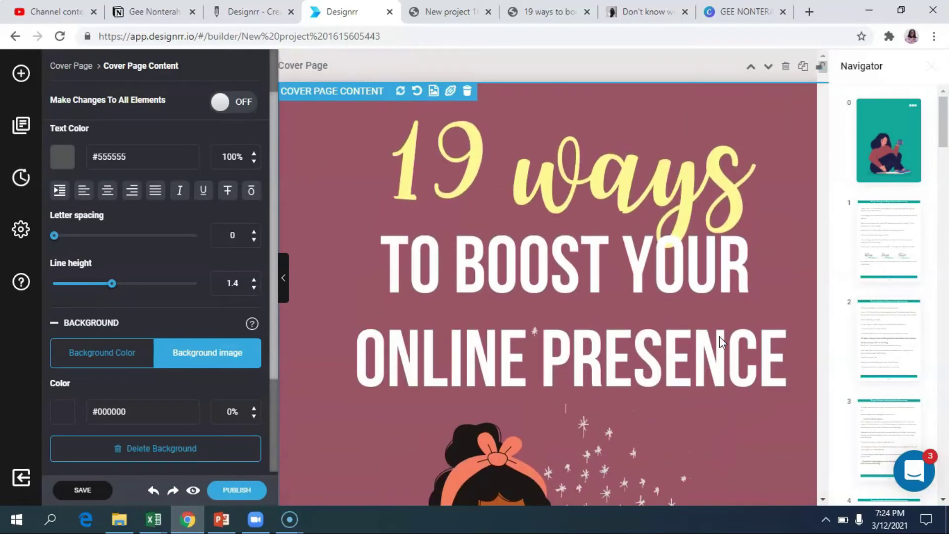
{"action": "scroll", "coordinate": [719, 340], "scroll_direction": "down", "scroll_amount": 5}
{"action": "scroll", "coordinate": [720, 341], "scroll_direction": "down", "scroll_amount": 2}
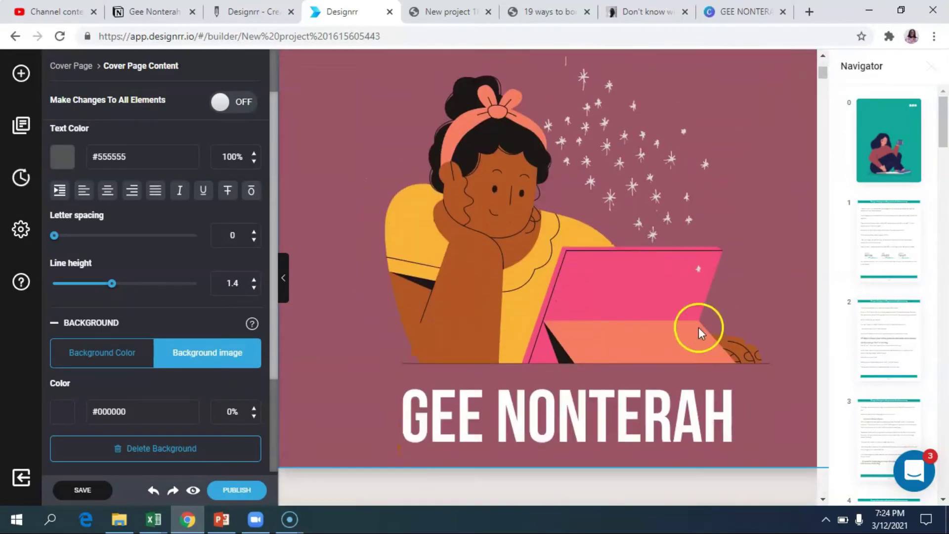
{"action": "left_click", "coordinate": [84, 490]}
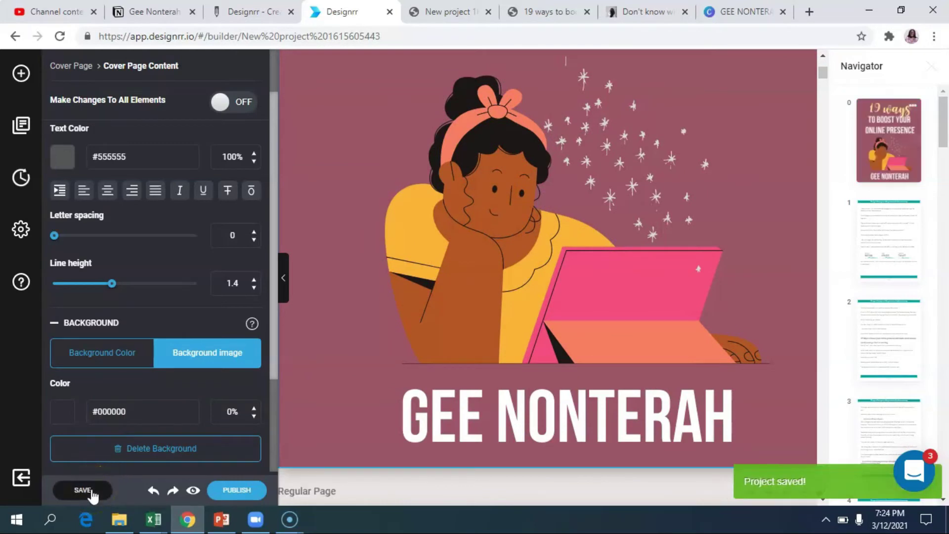
Review the new cover from its title to the author name and compare it with the header of the first regular page
{"action": "scroll", "coordinate": [739, 303], "scroll_direction": "up", "scroll_amount": 3}
{"action": "scroll", "coordinate": [738, 302], "scroll_direction": "up", "scroll_amount": 2}
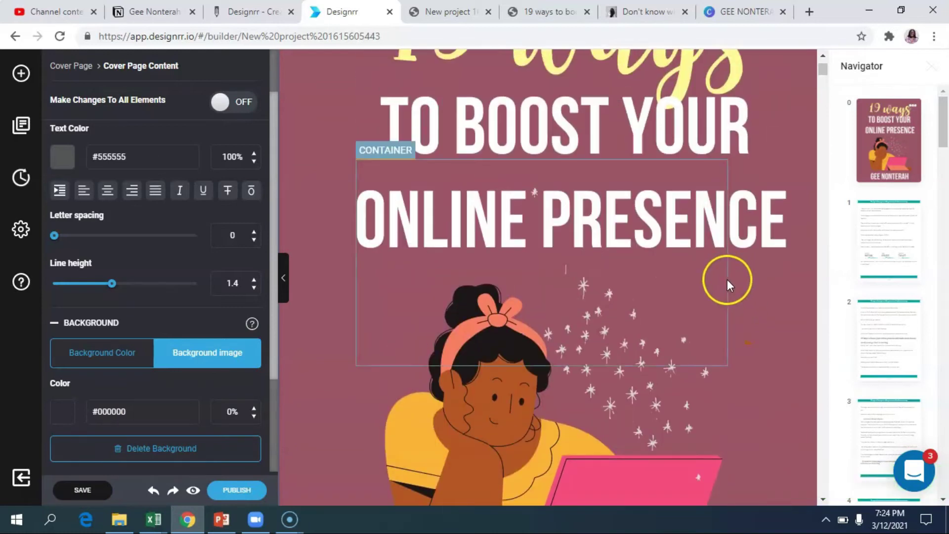
{"action": "scroll", "coordinate": [729, 280], "scroll_direction": "up", "scroll_amount": 2}
{"action": "scroll", "coordinate": [728, 282], "scroll_direction": "down", "scroll_amount": 5}
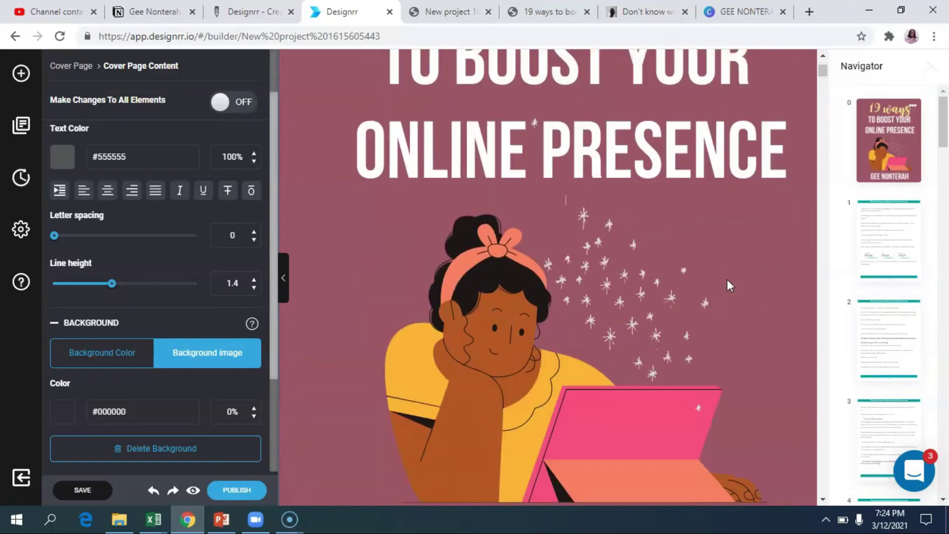
{"action": "scroll", "coordinate": [728, 279], "scroll_direction": "down", "scroll_amount": 5}
{"action": "scroll", "coordinate": [728, 277], "scroll_direction": "down", "scroll_amount": 5}
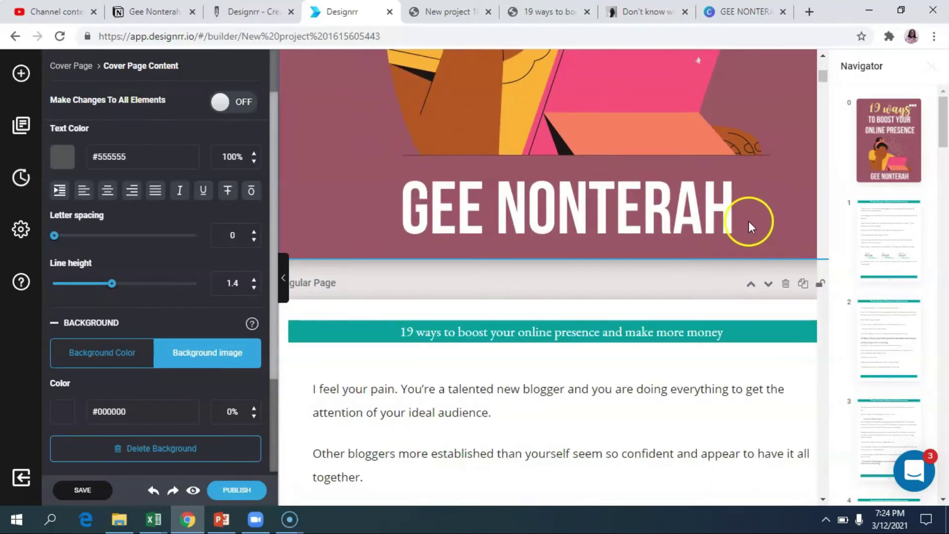
{"action": "scroll", "coordinate": [759, 371], "scroll_direction": "up", "scroll_amount": 2}
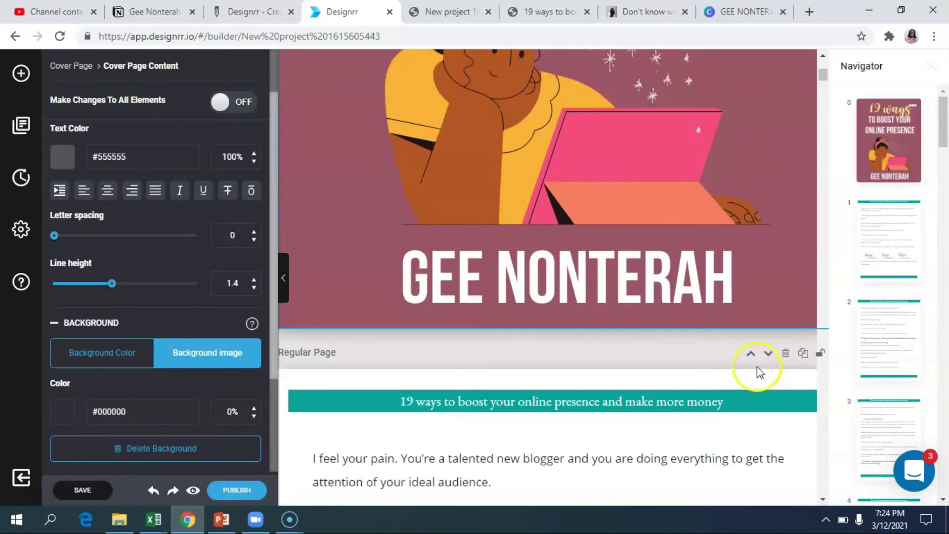
{"action": "scroll", "coordinate": [737, 242], "scroll_direction": "down", "scroll_amount": 5}
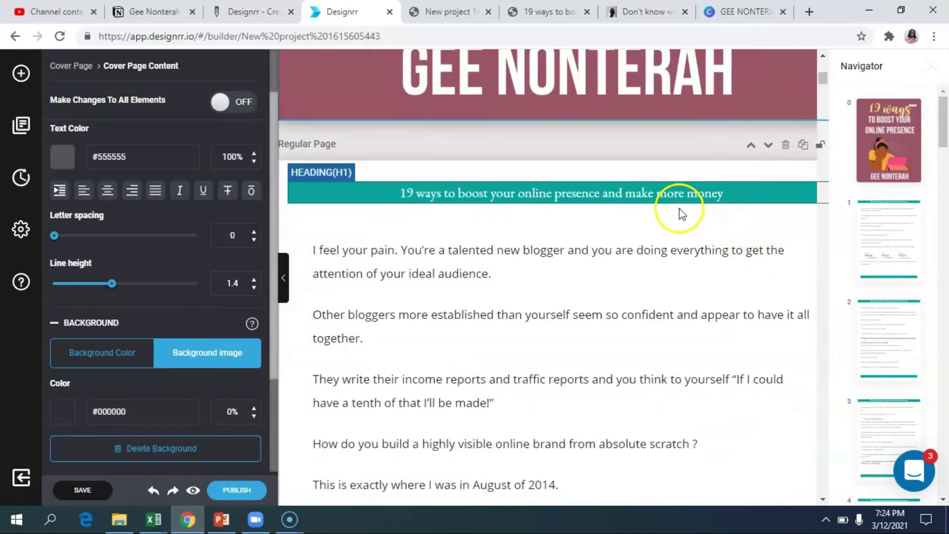
Set the background color of the header heading on the first regular page to #995566
{"action": "left_click", "coordinate": [318, 192]}
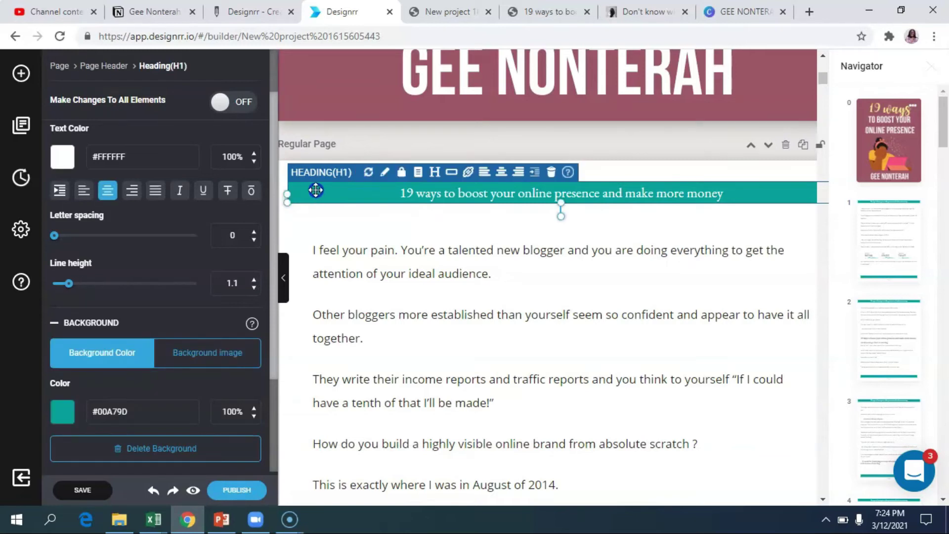
{"action": "scroll", "coordinate": [108, 402], "scroll_direction": "down", "scroll_amount": 3}
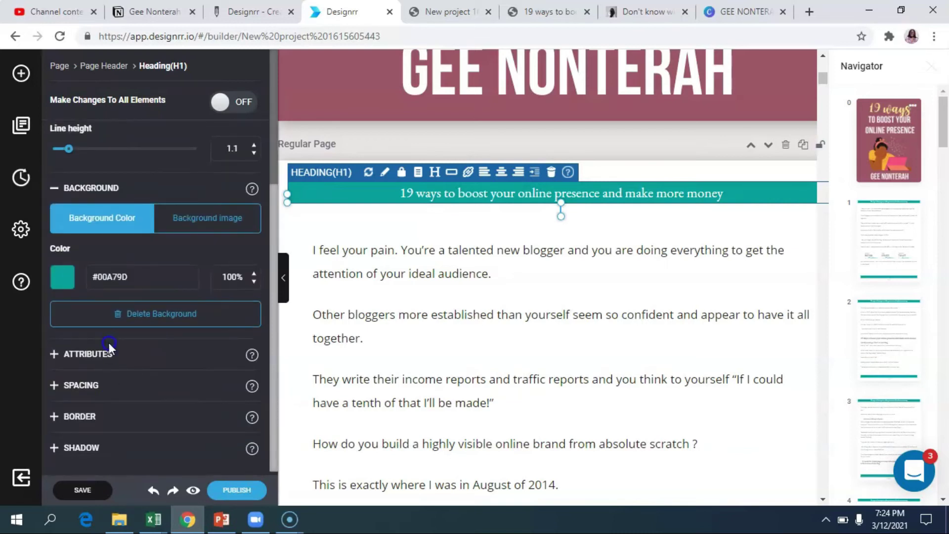
{"action": "left_click", "coordinate": [61, 280]}
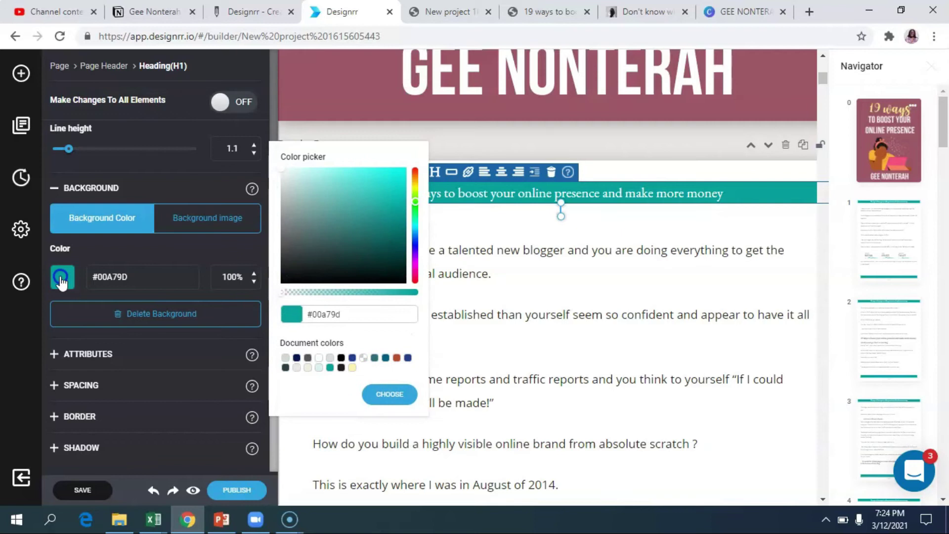
{"action": "left_click", "coordinate": [361, 298]}
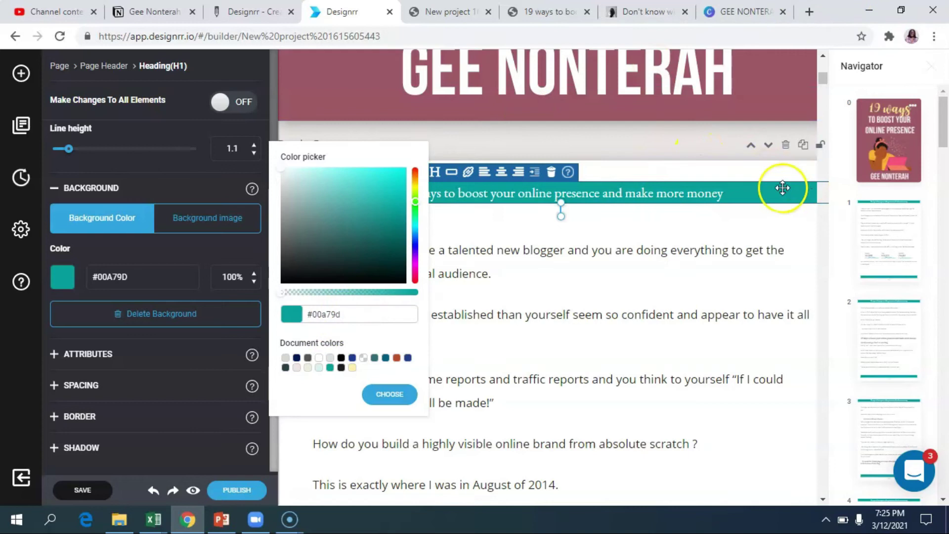
{"action": "left_click", "coordinate": [360, 313]}
{"action": "left_click_drag", "start_coordinate": [361, 313], "coordinate": [308, 314]}
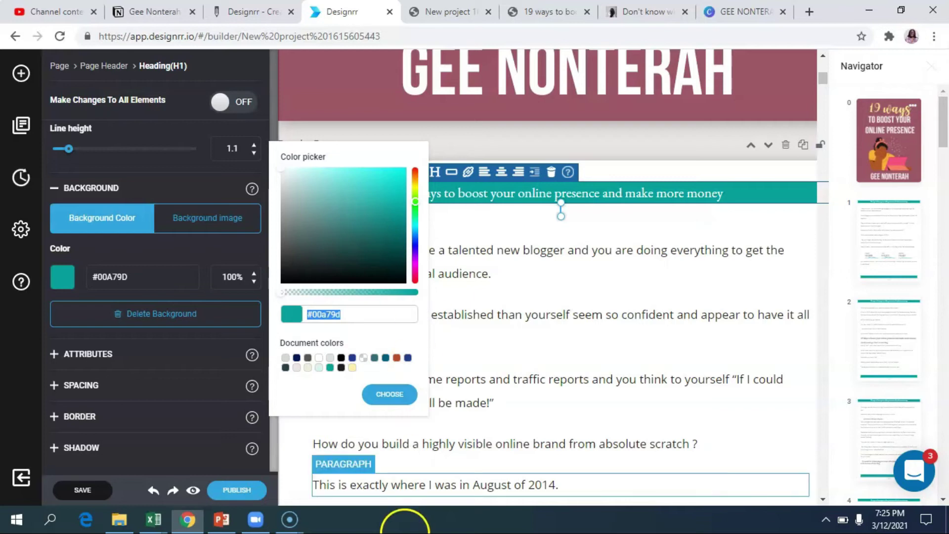
{"action": "left_click", "coordinate": [405, 526]}
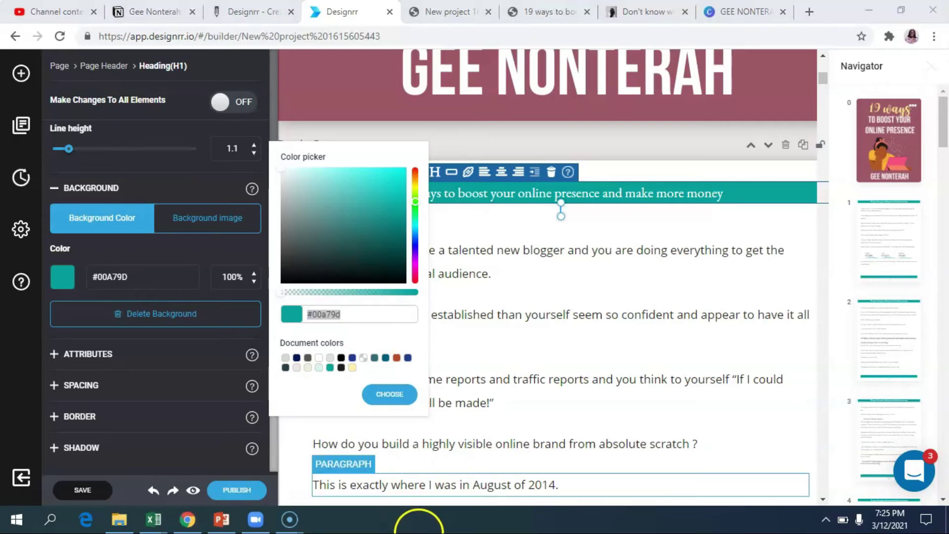
{"action": "left_click", "coordinate": [395, 312]}
{"action": "left_click", "coordinate": [302, 313]}
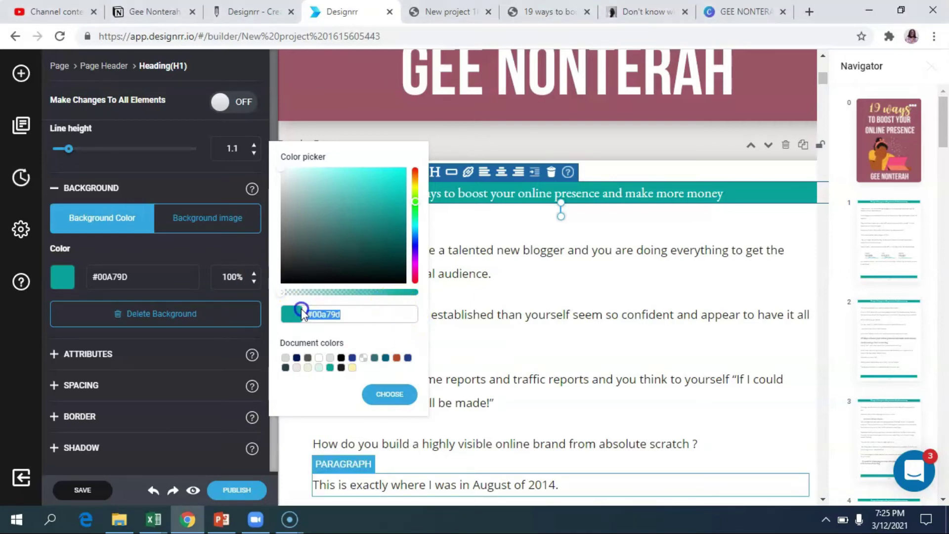
{"action": "right_click", "coordinate": [328, 308]}
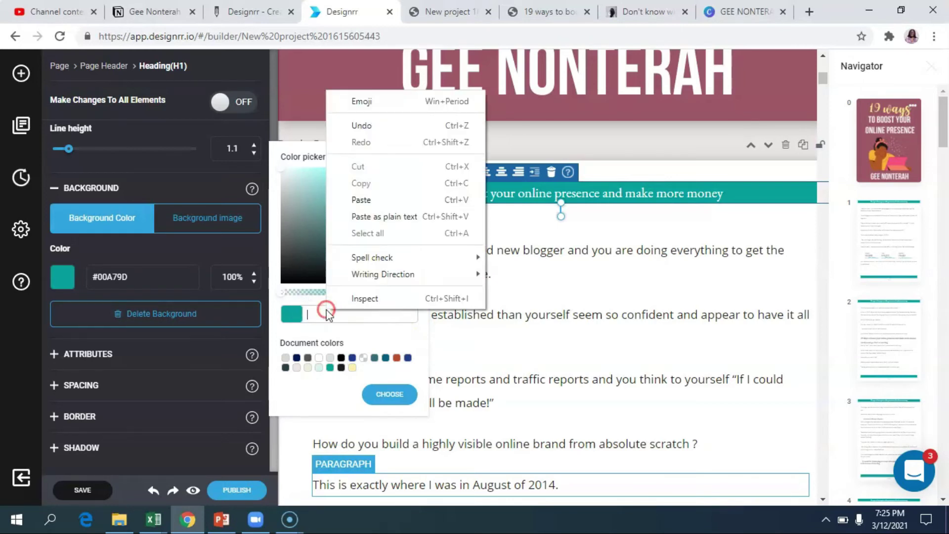
{"action": "left_click", "coordinate": [377, 196]}
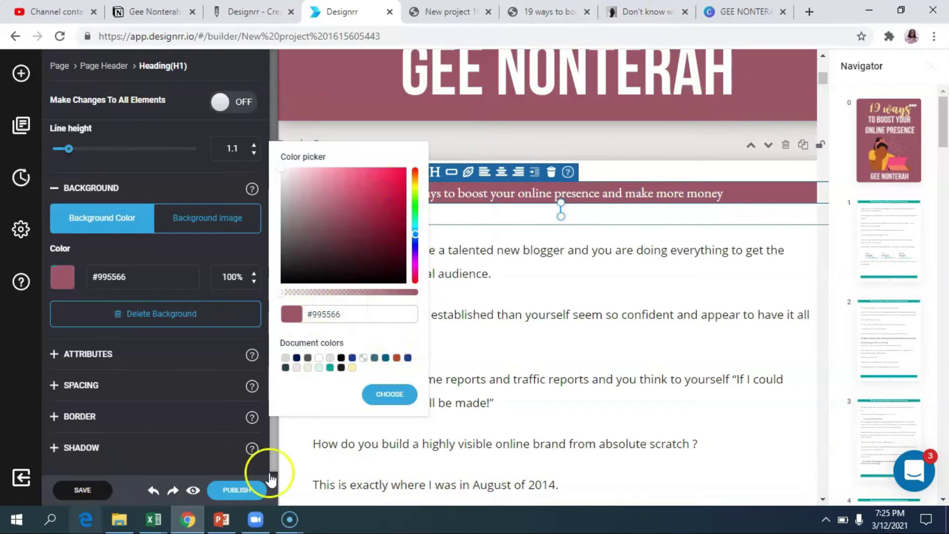
{"action": "left_click", "coordinate": [388, 394]}
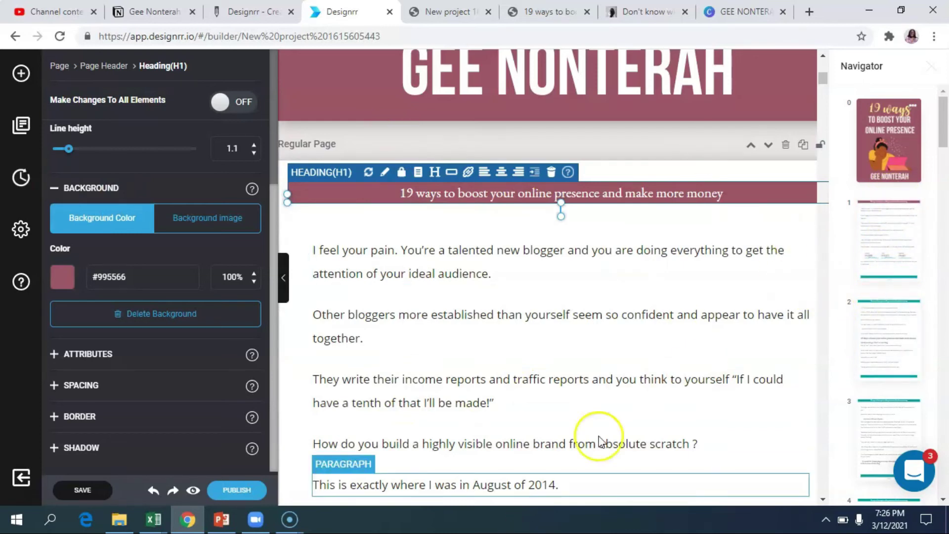
Turn on making changes to all elements and apply the first regular page's header to all page headers
{"action": "scroll", "coordinate": [896, 356], "scroll_direction": "down", "scroll_amount": 20}
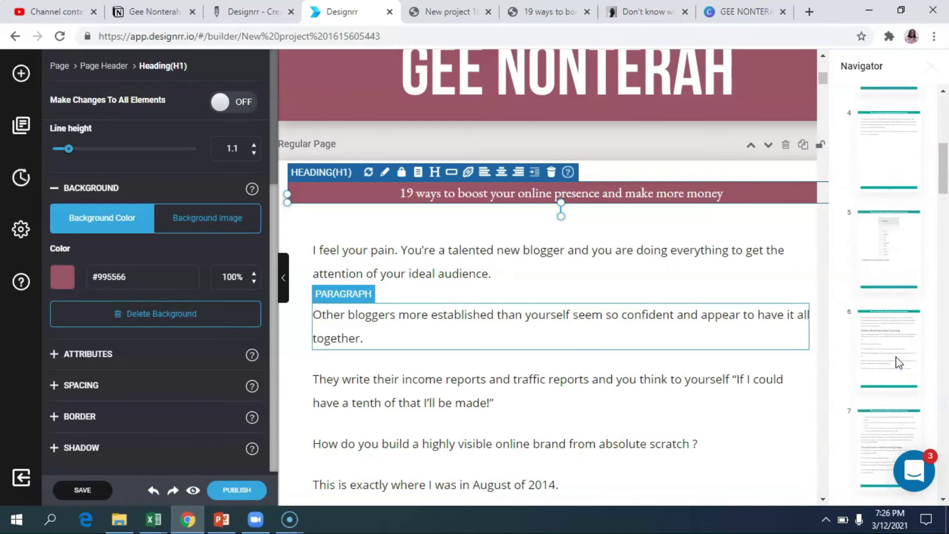
{"action": "scroll", "coordinate": [898, 363], "scroll_direction": "down", "scroll_amount": 20}
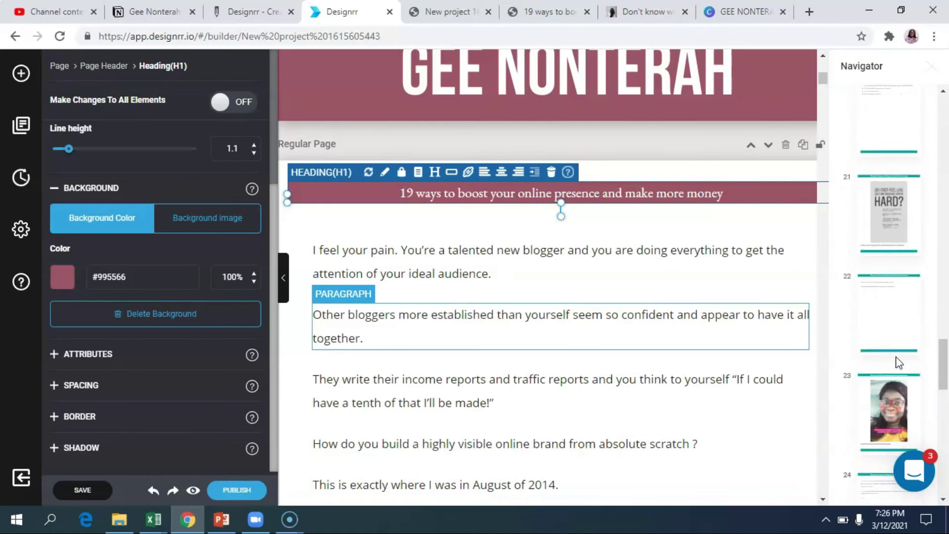
{"action": "scroll", "coordinate": [896, 358], "scroll_direction": "up", "scroll_amount": 20}
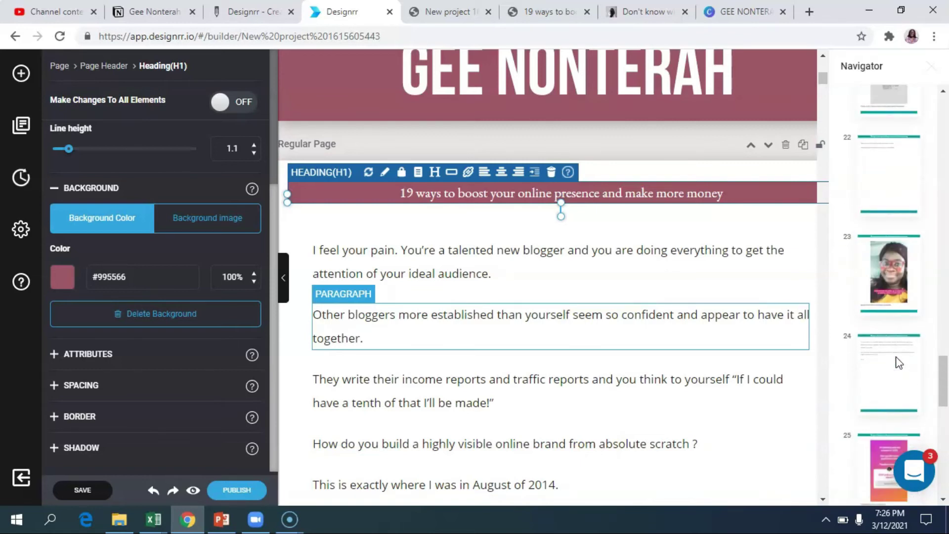
{"action": "scroll", "coordinate": [898, 362], "scroll_direction": "up", "scroll_amount": 10}
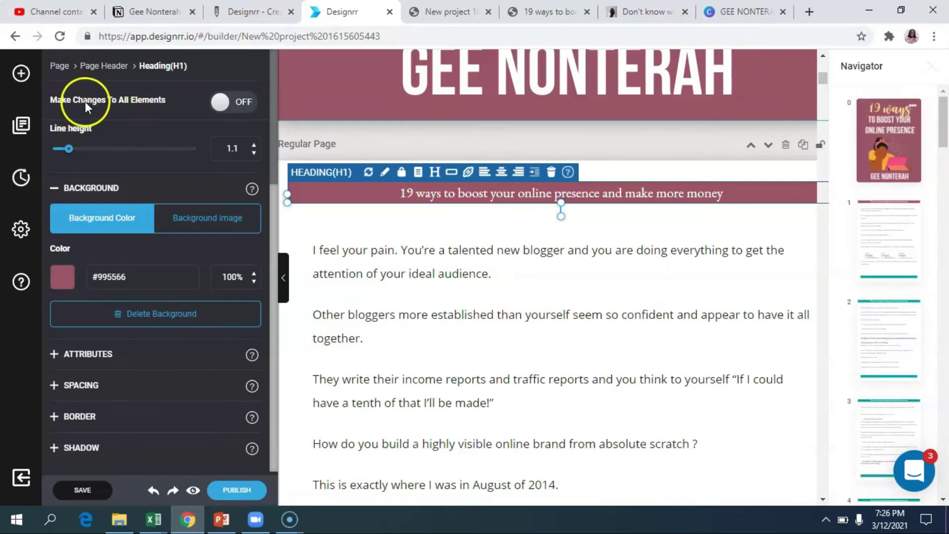
{"action": "left_click", "coordinate": [246, 103]}
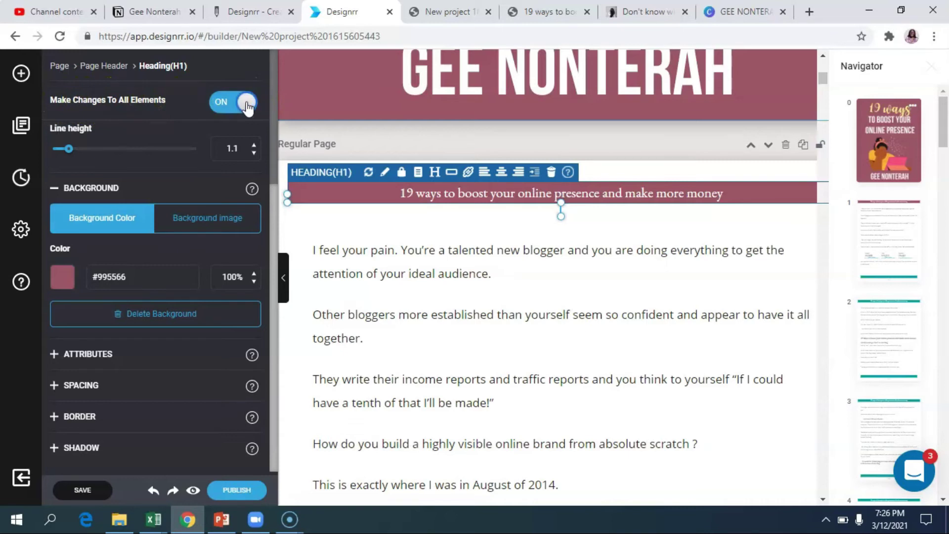
{"action": "left_click", "coordinate": [451, 173]}
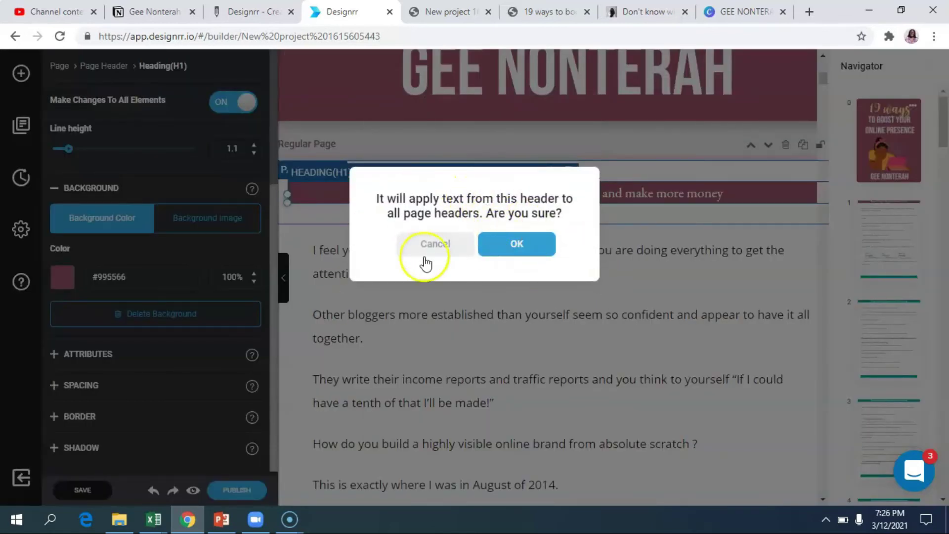
{"action": "left_click", "coordinate": [546, 245]}
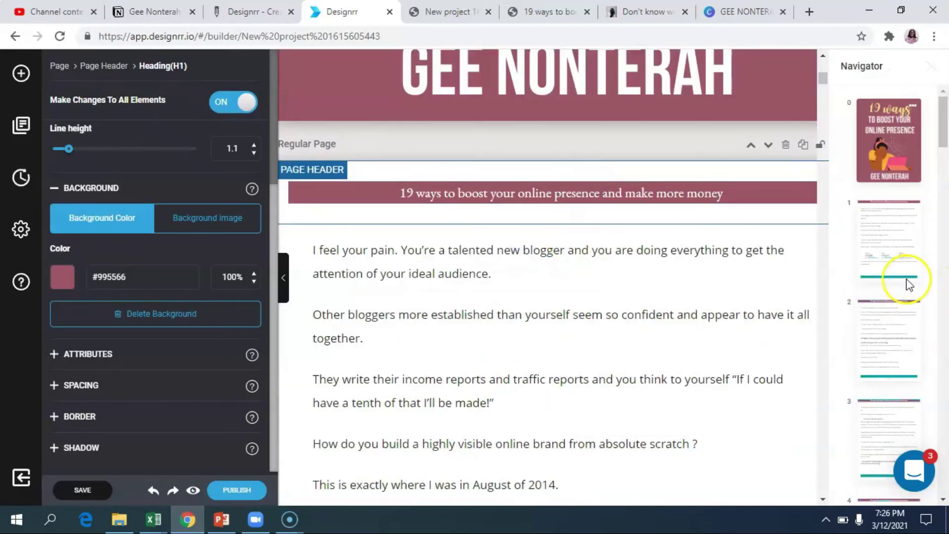
Check the header color across the first regular pages and in the page thumbnails
{"action": "scroll", "coordinate": [908, 284], "scroll_direction": "down", "scroll_amount": 2}
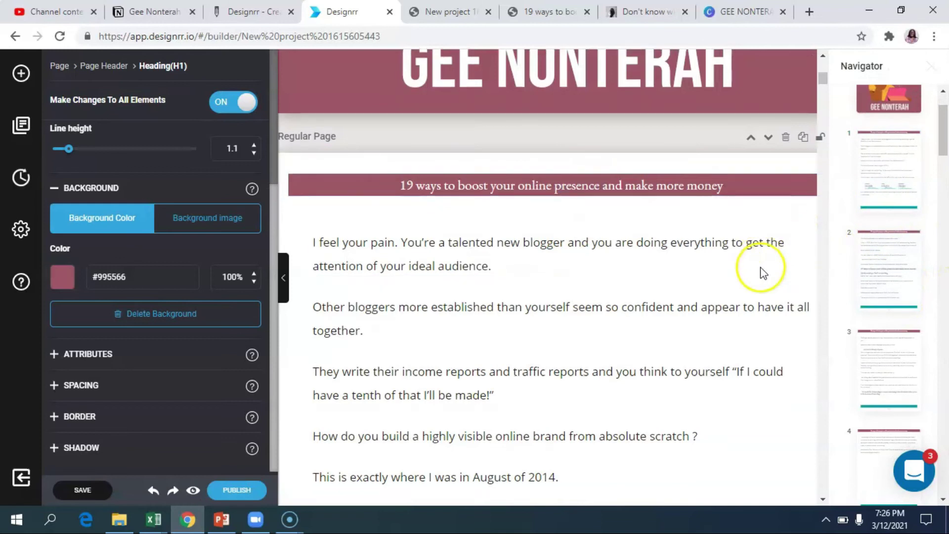
{"action": "scroll", "coordinate": [763, 273], "scroll_direction": "down", "scroll_amount": 20}
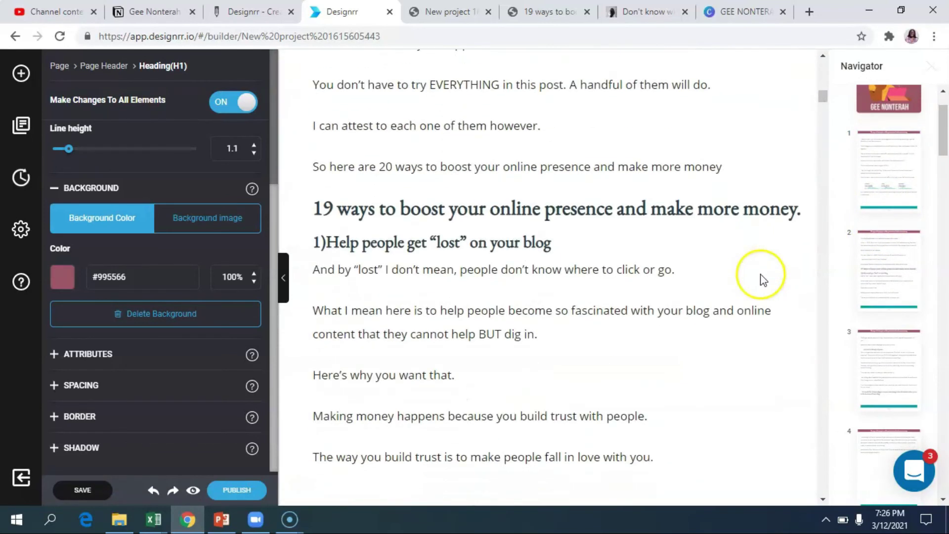
{"action": "scroll", "coordinate": [762, 278], "scroll_direction": "down", "scroll_amount": 6}
{"action": "scroll", "coordinate": [760, 279], "scroll_direction": "down", "scroll_amount": 5}
{"action": "scroll", "coordinate": [760, 279], "scroll_direction": "up", "scroll_amount": 20}
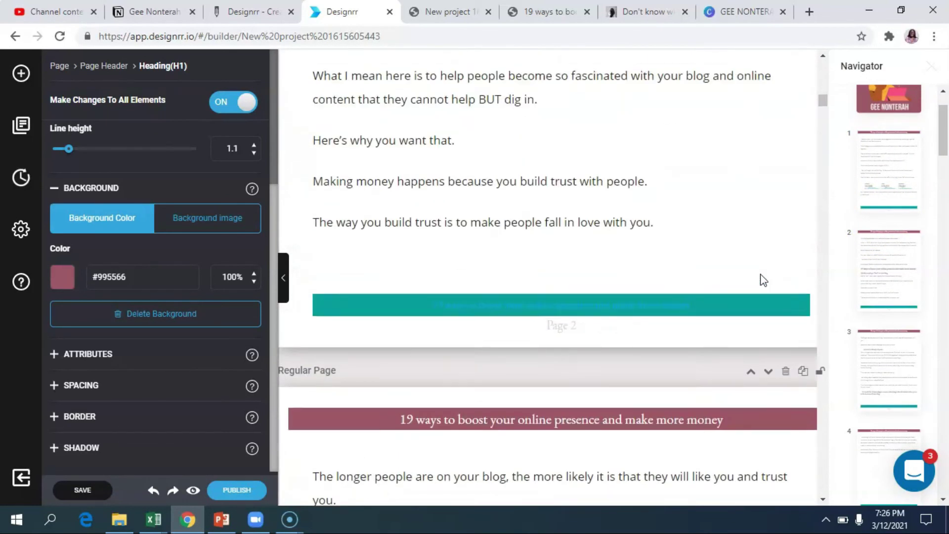
{"action": "scroll", "coordinate": [761, 278], "scroll_direction": "up", "scroll_amount": 2}
Set the first regular page's footer background color to #995566 for all elements and apply that footer to all page footers
{"action": "scroll", "coordinate": [761, 278], "scroll_direction": "down", "scroll_amount": 5}
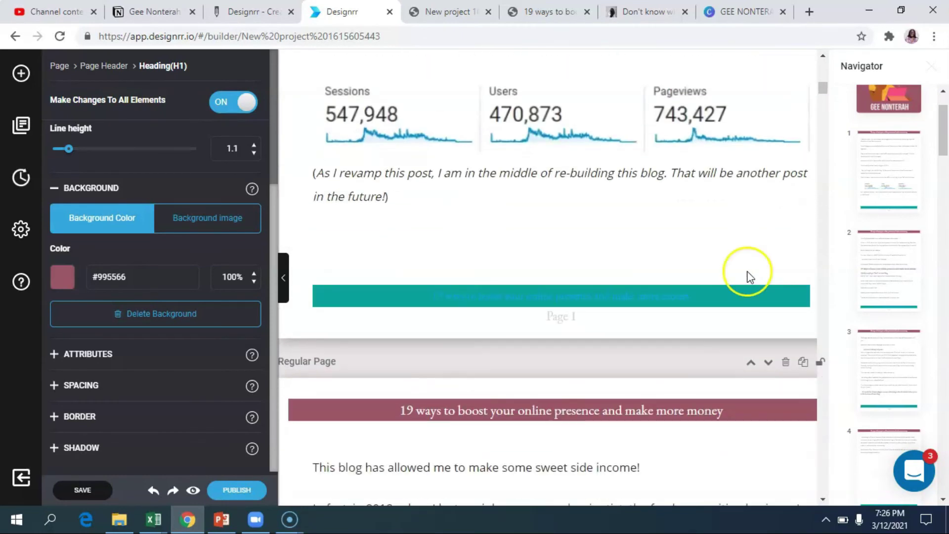
{"action": "left_click", "coordinate": [768, 292]}
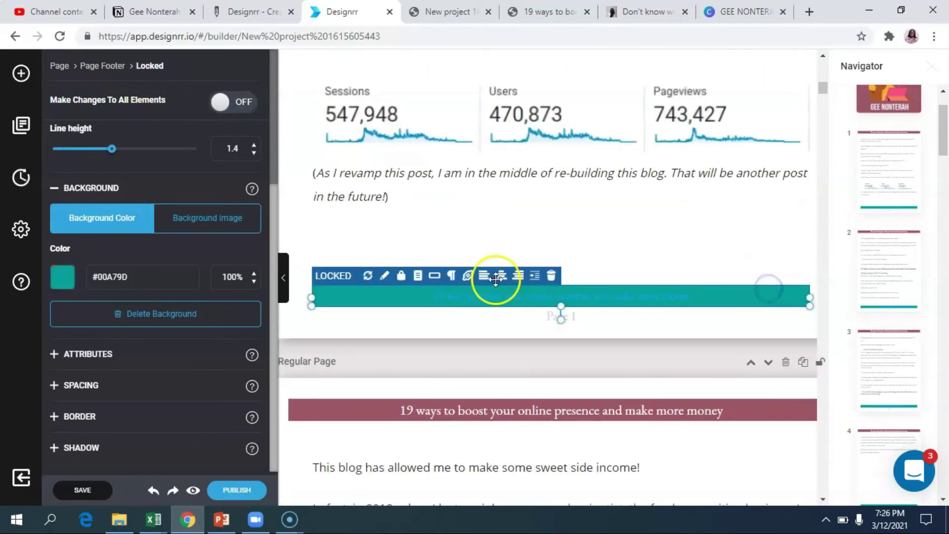
{"action": "left_click", "coordinate": [62, 277]}
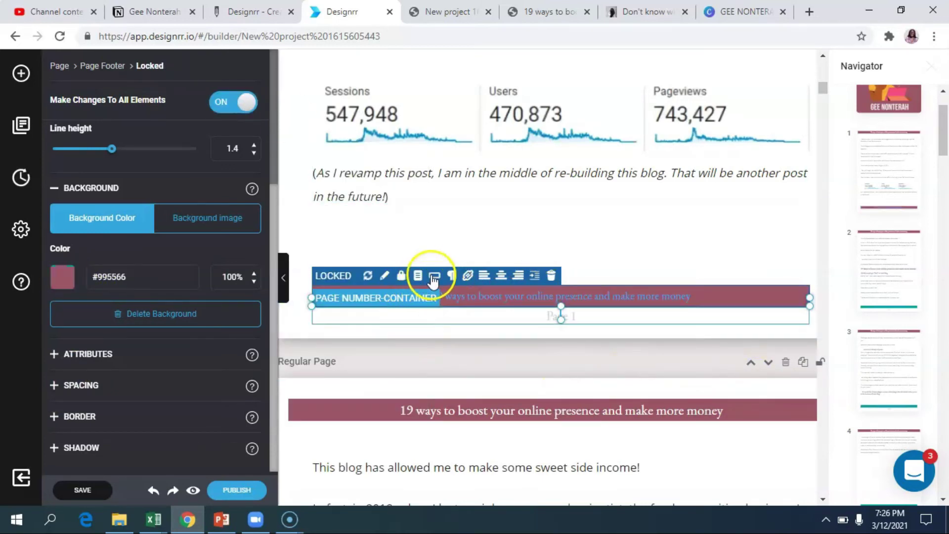
{"action": "left_click", "coordinate": [434, 277]}
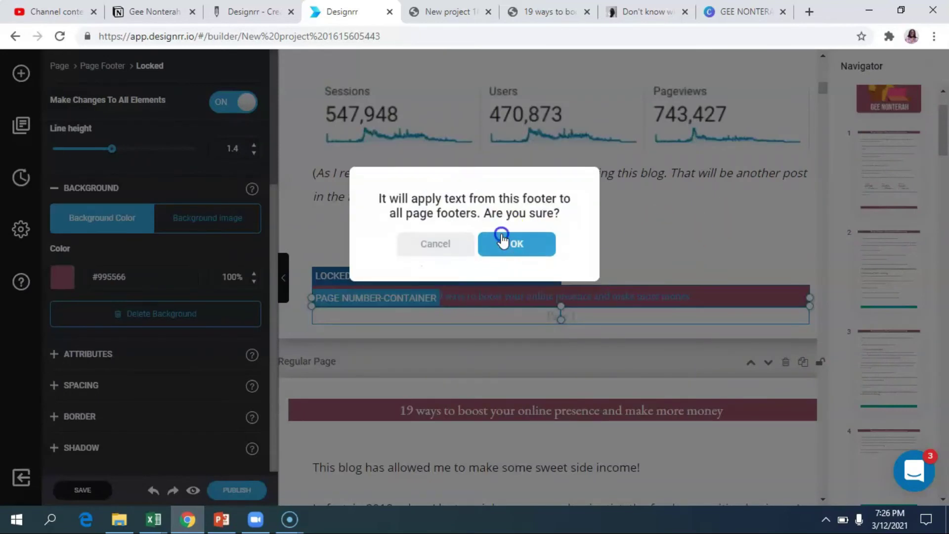
{"action": "left_click", "coordinate": [501, 240]}
Review the headers and footers on the cover and the first five regular pages for a consistent color
{"action": "scroll", "coordinate": [914, 235], "scroll_direction": "down", "scroll_amount": 6}
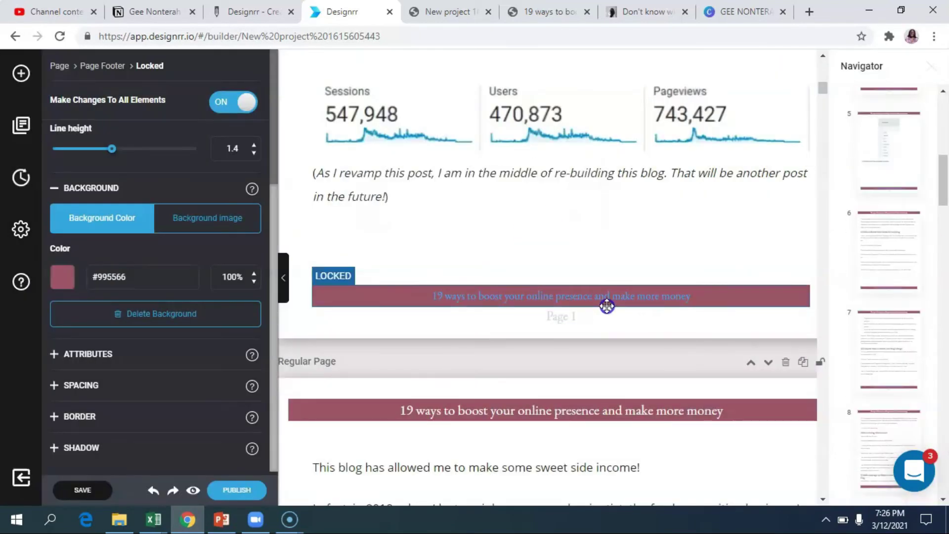
{"action": "scroll", "coordinate": [689, 356], "scroll_direction": "down", "scroll_amount": 20}
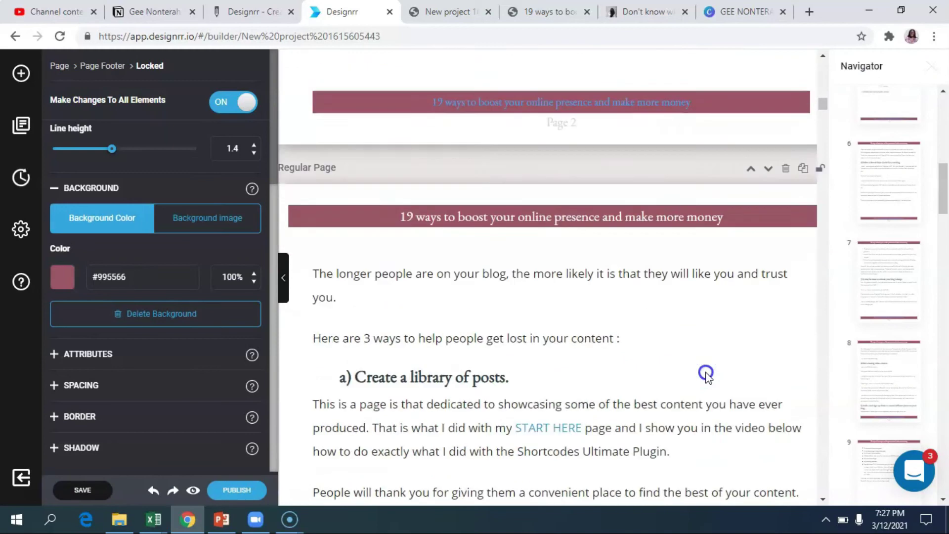
{"action": "scroll", "coordinate": [706, 372], "scroll_direction": "up", "scroll_amount": 20}
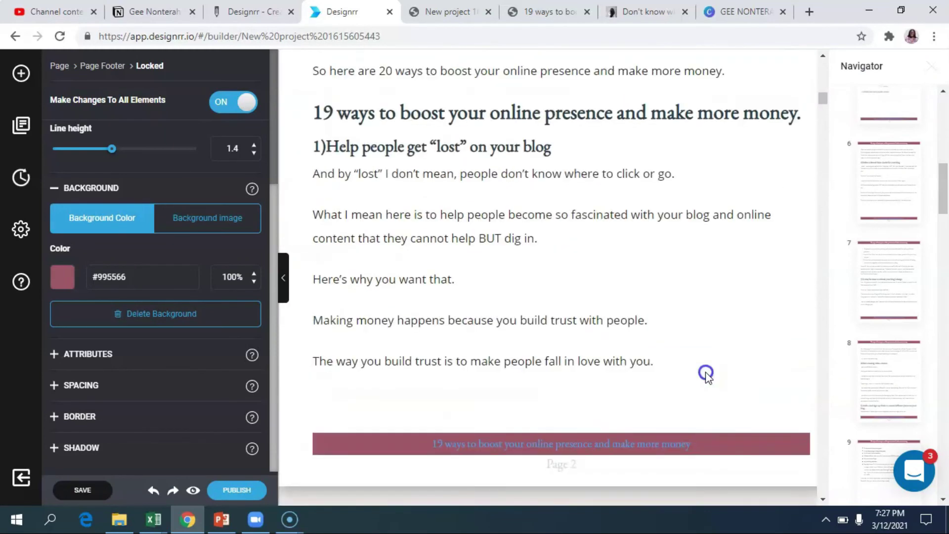
{"action": "scroll", "coordinate": [705, 372], "scroll_direction": "up", "scroll_amount": 20}
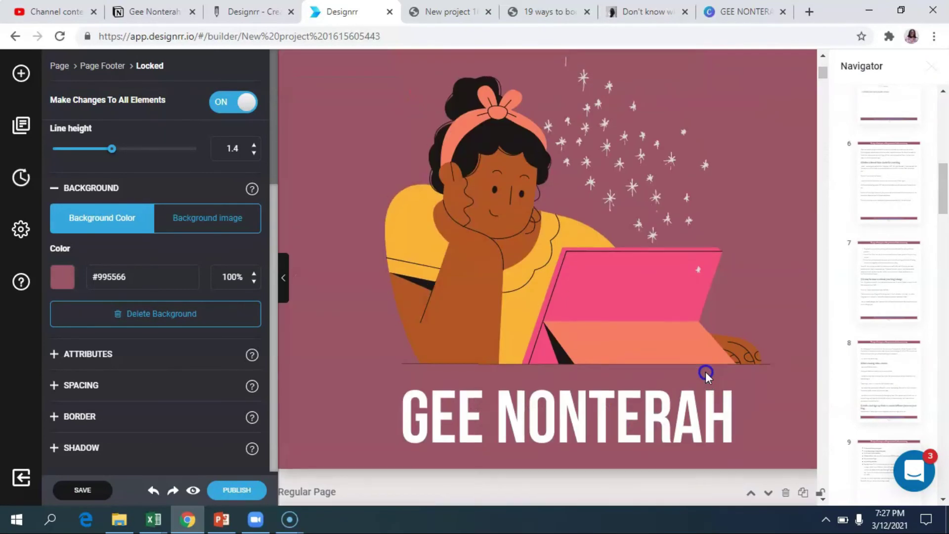
{"action": "scroll", "coordinate": [705, 371], "scroll_direction": "down", "scroll_amount": 20}
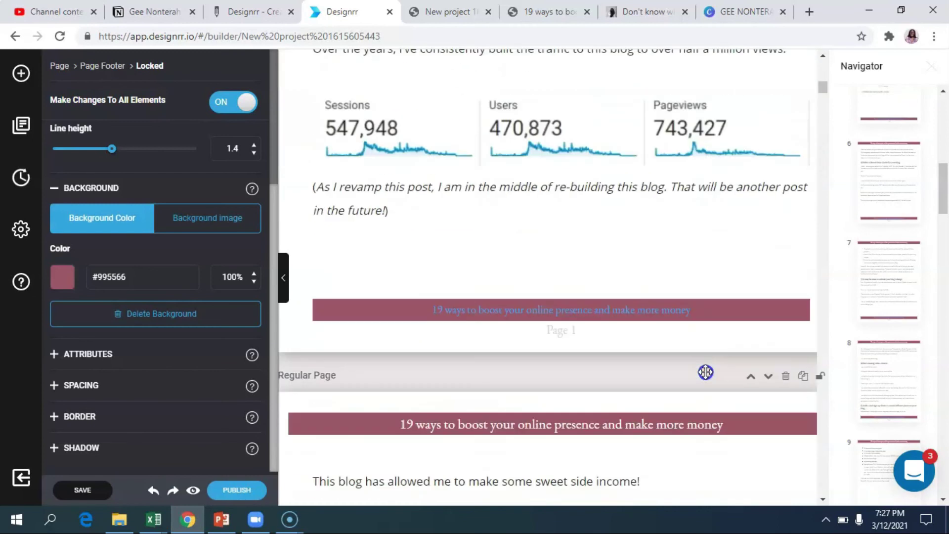
{"action": "scroll", "coordinate": [705, 374], "scroll_direction": "down", "scroll_amount": 8}
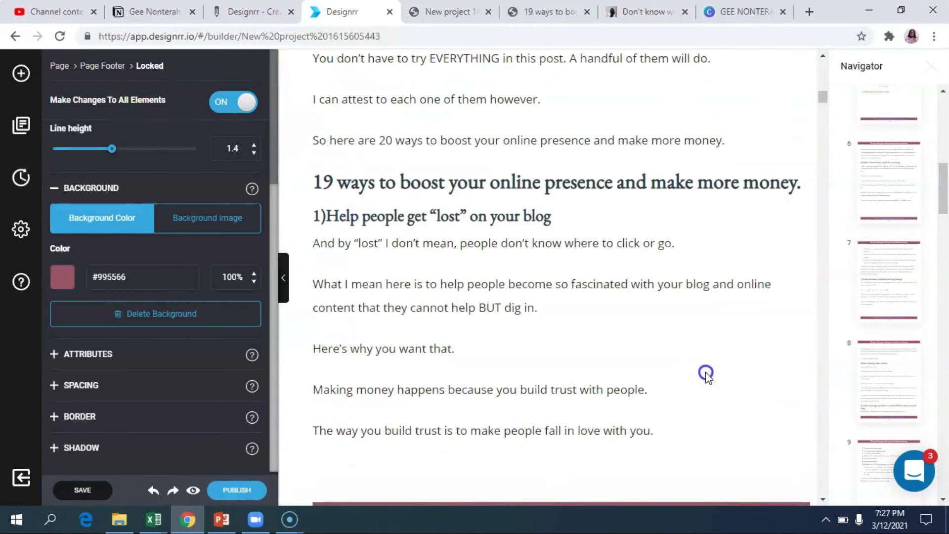
{"action": "scroll", "coordinate": [705, 373], "scroll_direction": "down", "scroll_amount": 15}
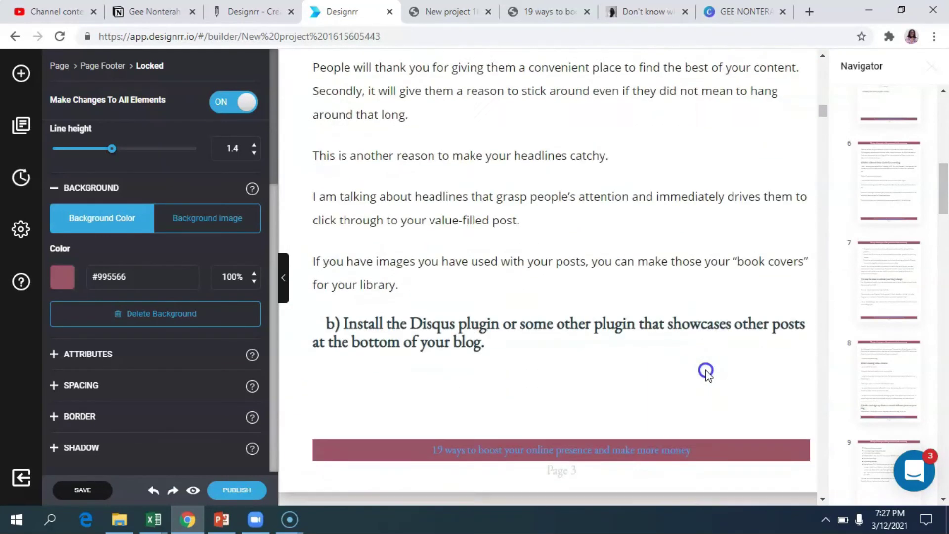
{"action": "scroll", "coordinate": [706, 372], "scroll_direction": "down", "scroll_amount": 4}
{"action": "scroll", "coordinate": [705, 372], "scroll_direction": "down", "scroll_amount": 14}
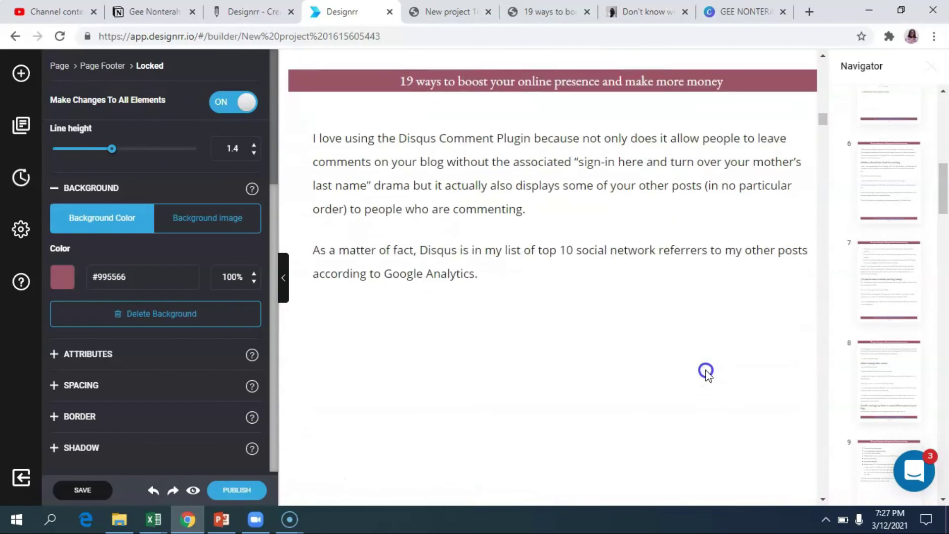
{"action": "scroll", "coordinate": [705, 372], "scroll_direction": "down", "scroll_amount": 4}
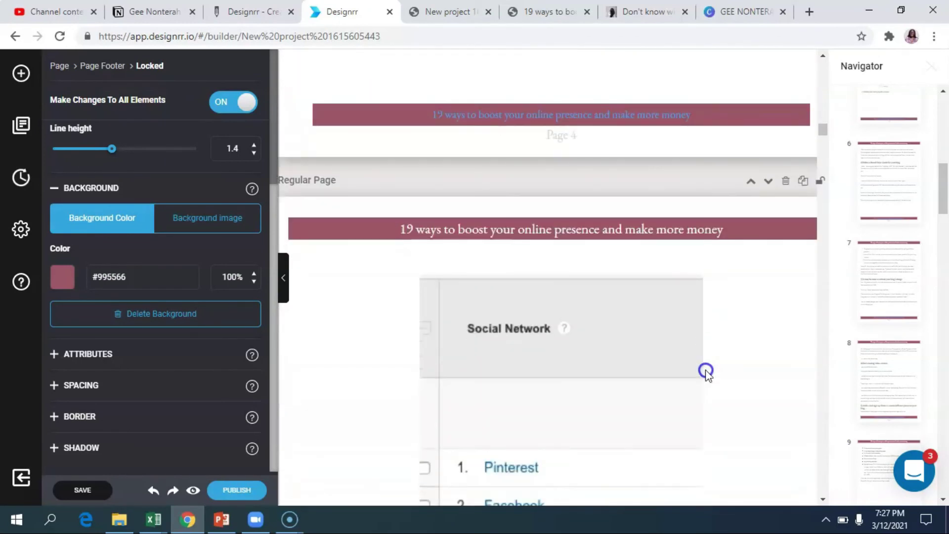
{"action": "scroll", "coordinate": [706, 372], "scroll_direction": "up", "scroll_amount": 20}
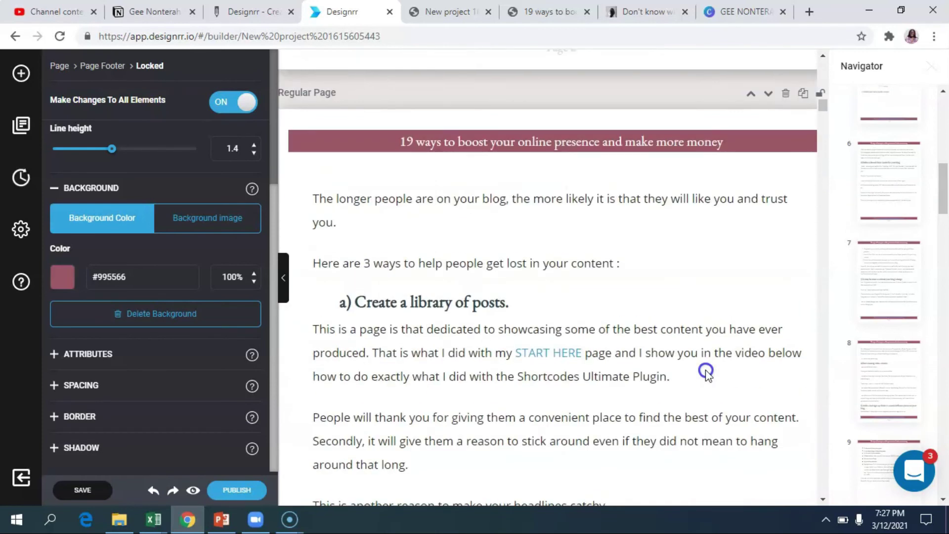
{"action": "scroll", "coordinate": [705, 372], "scroll_direction": "up", "scroll_amount": 20}
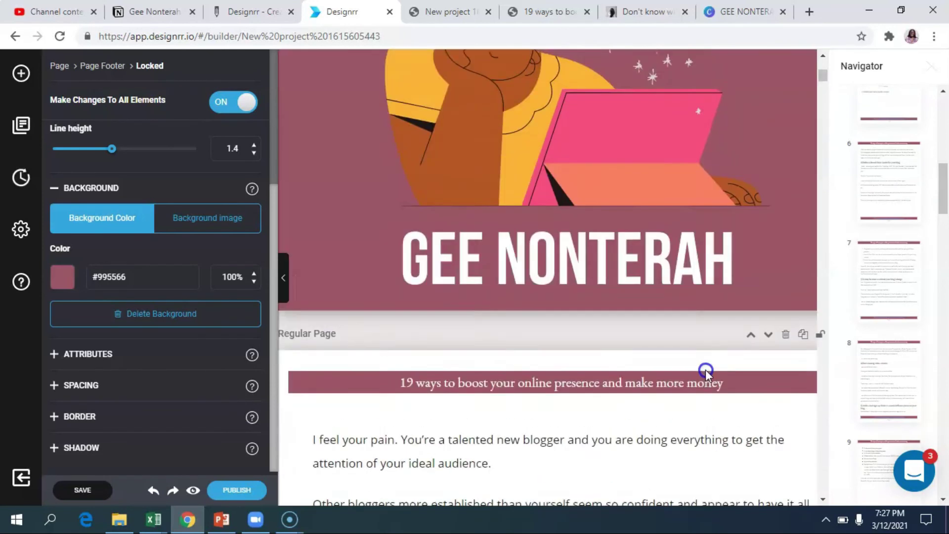
{"action": "scroll", "coordinate": [705, 369], "scroll_direction": "up", "scroll_amount": 6}
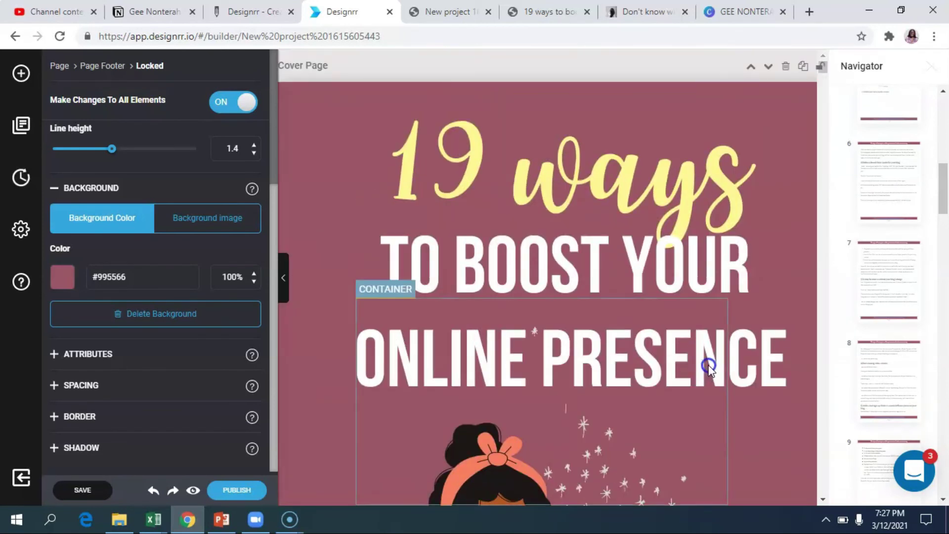
Preview the ebook from the cover to the social network list on the fifth regular page, and close the preview
{"action": "left_click", "coordinate": [192, 489]}
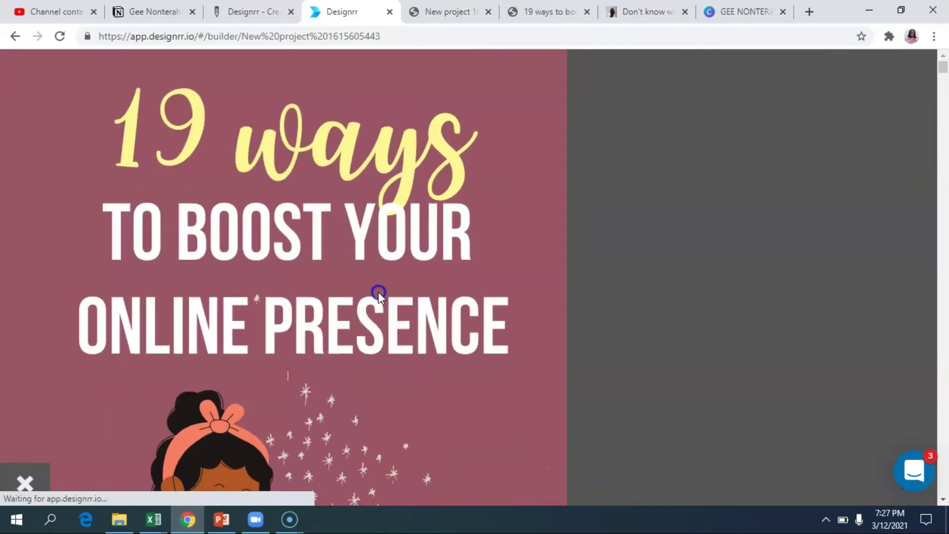
{"action": "scroll", "coordinate": [378, 291], "scroll_direction": "down", "scroll_amount": 5}
{"action": "scroll", "coordinate": [378, 292], "scroll_direction": "down", "scroll_amount": 10}
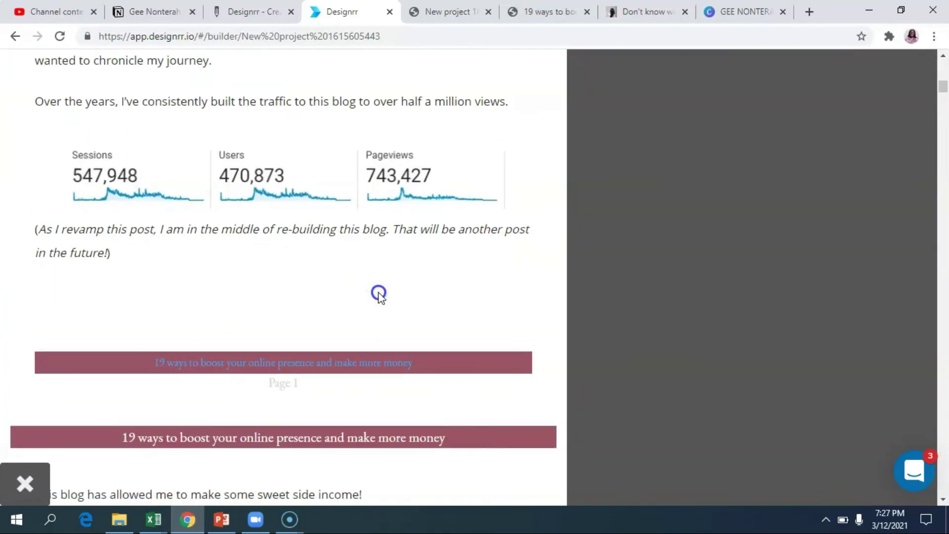
{"action": "scroll", "coordinate": [378, 293], "scroll_direction": "up", "scroll_amount": 9}
{"action": "scroll", "coordinate": [379, 293], "scroll_direction": "up", "scroll_amount": 10}
{"action": "scroll", "coordinate": [379, 293], "scroll_direction": "down", "scroll_amount": 15}
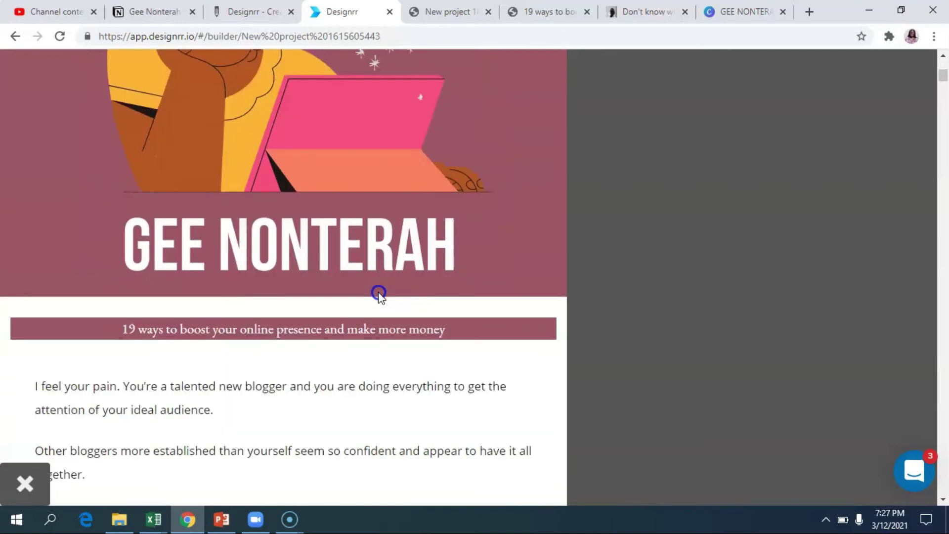
{"action": "scroll", "coordinate": [378, 293], "scroll_direction": "down", "scroll_amount": 20}
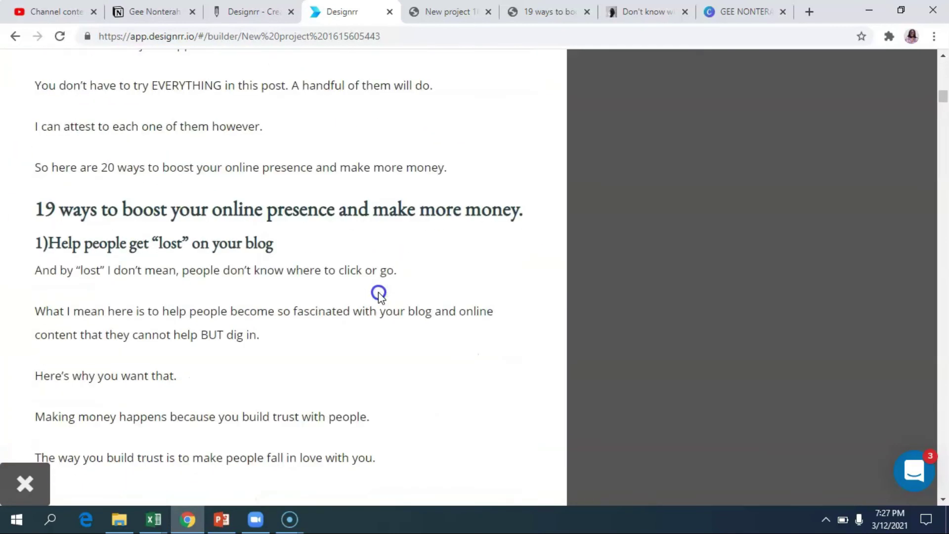
{"action": "scroll", "coordinate": [378, 294], "scroll_direction": "down", "scroll_amount": 12}
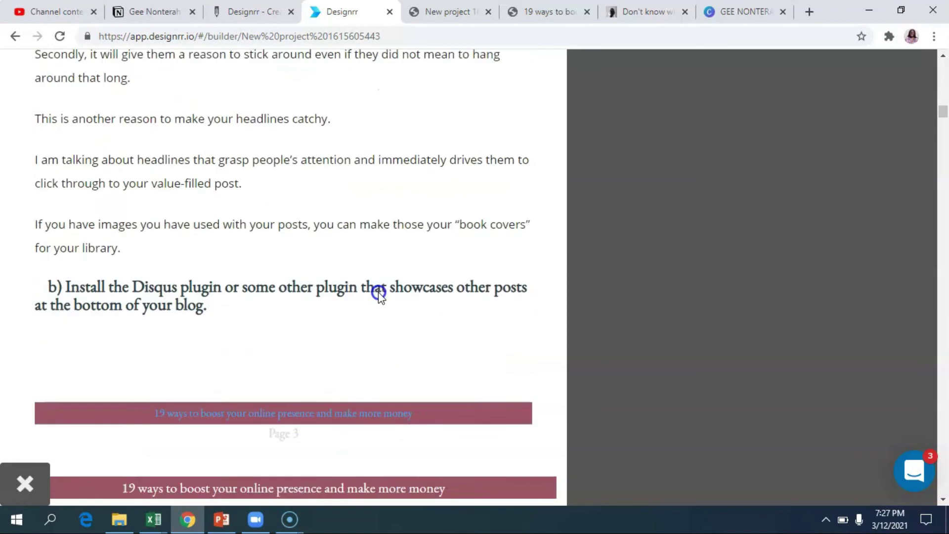
{"action": "scroll", "coordinate": [378, 294], "scroll_direction": "down", "scroll_amount": 10}
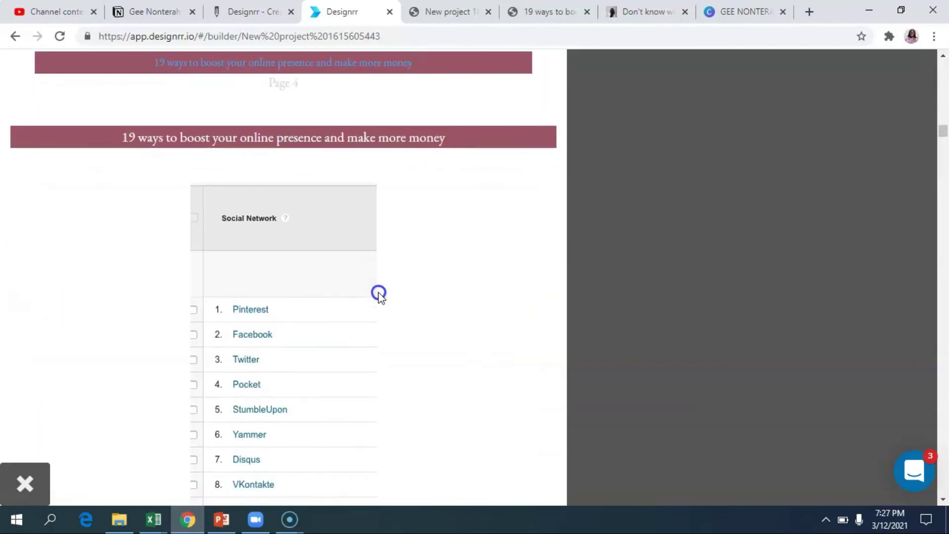
{"action": "scroll", "coordinate": [378, 294], "scroll_direction": "down", "scroll_amount": 5}
{"action": "scroll", "coordinate": [379, 294], "scroll_direction": "up", "scroll_amount": 15}
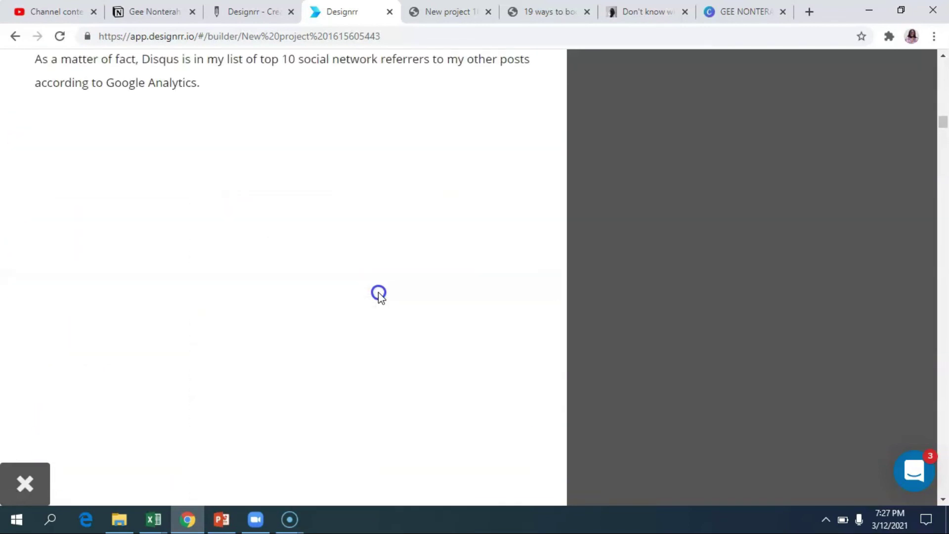
{"action": "scroll", "coordinate": [379, 294], "scroll_direction": "up", "scroll_amount": 5}
{"action": "left_click", "coordinate": [21, 464]}
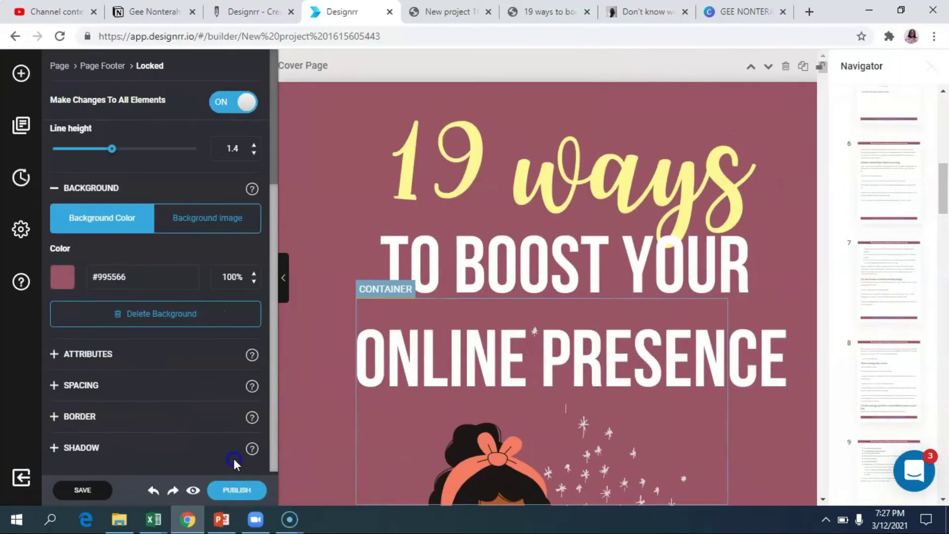
Open the publishing options and generate and copy a flipbook embed code with a width of 800 px and height of 600 px
{"action": "left_click", "coordinate": [230, 490]}
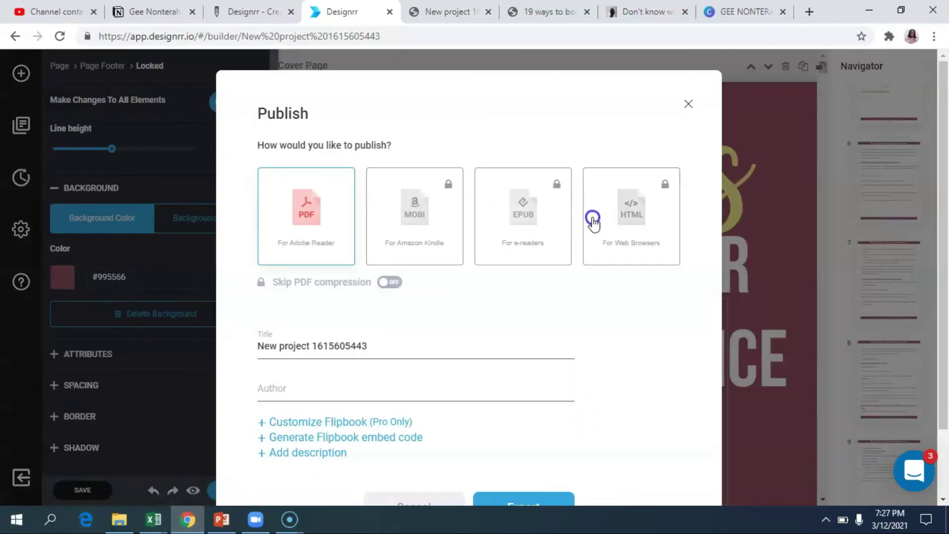
{"action": "scroll", "coordinate": [402, 277], "scroll_direction": "down", "scroll_amount": 2}
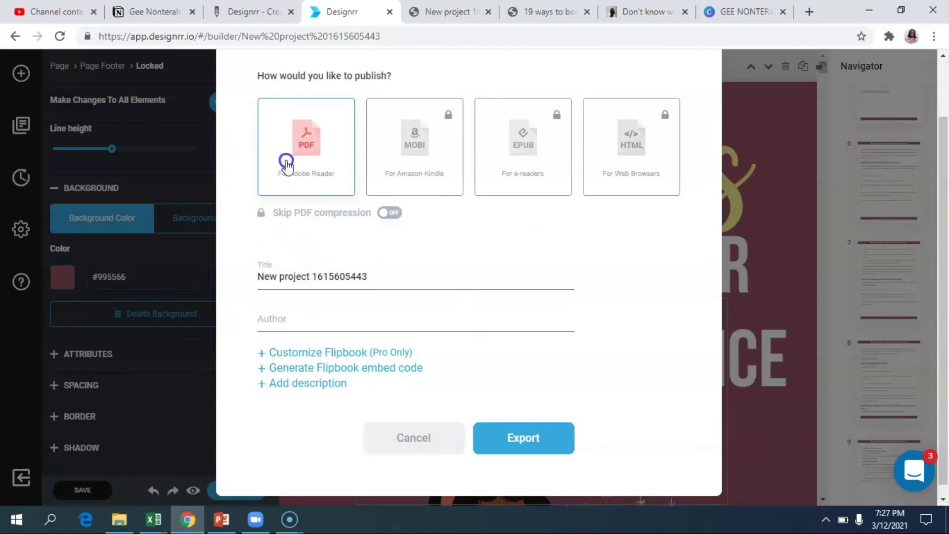
{"action": "left_click", "coordinate": [560, 456]}
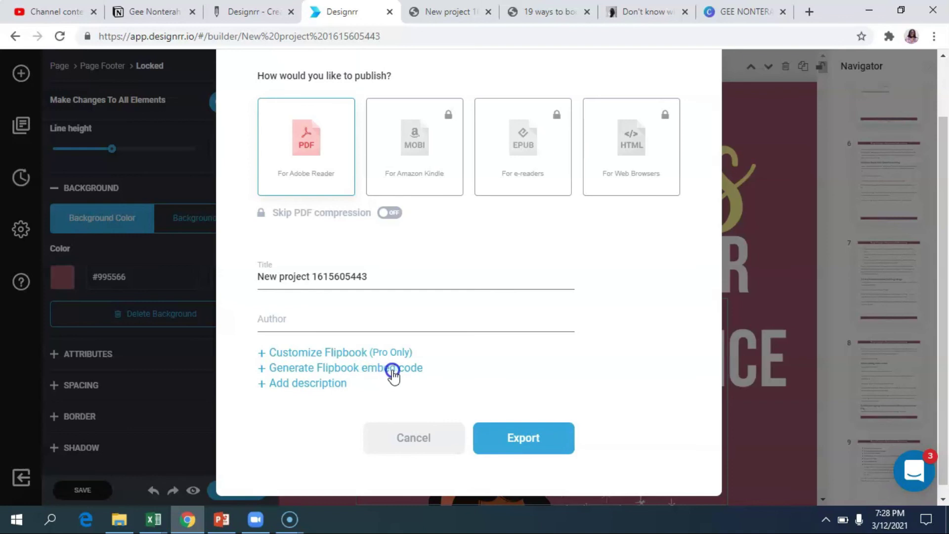
{"action": "left_click", "coordinate": [375, 368]}
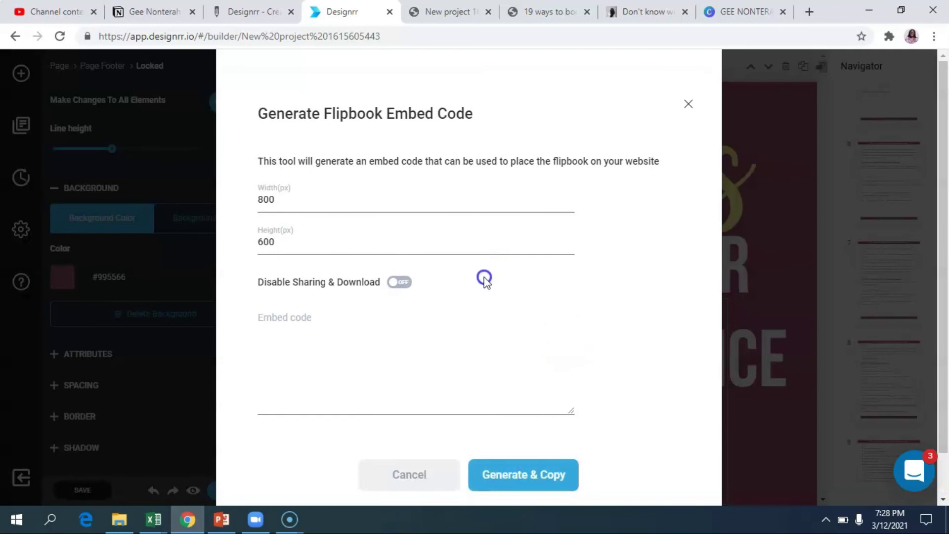
{"action": "left_click", "coordinate": [521, 475]}
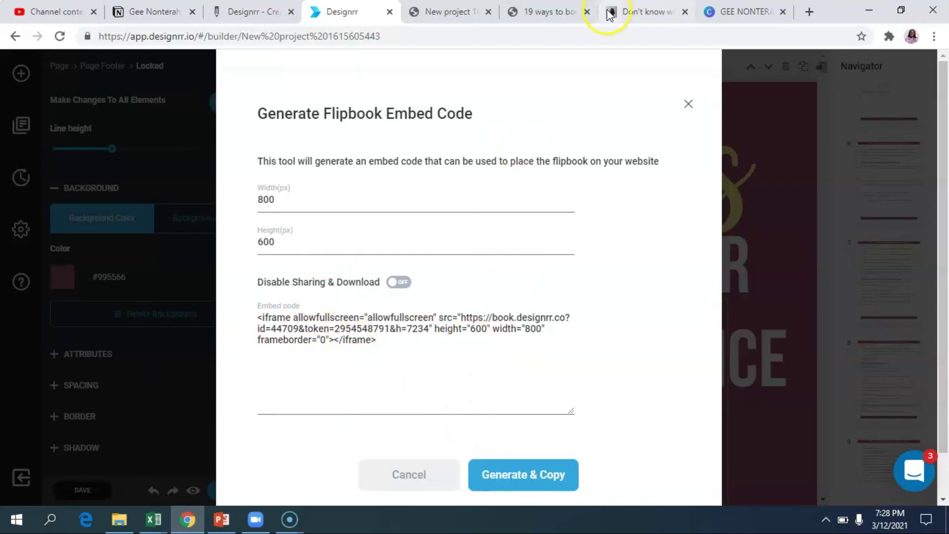
{"action": "left_click", "coordinate": [686, 105]}
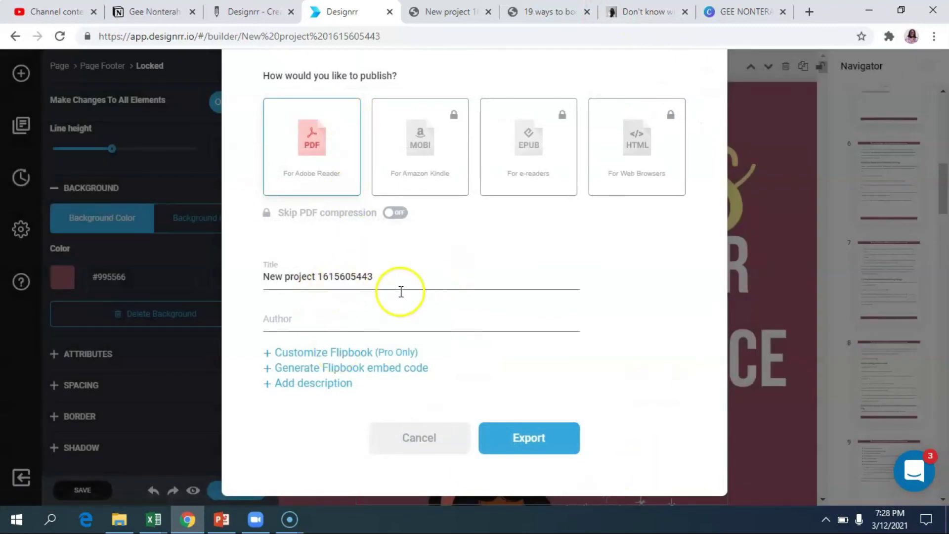
Title the ebook "19 WAYS EBOOK", enter the author's name, and export it as a PDF
{"action": "left_click_drag", "start_coordinate": [399, 277], "coordinate": [243, 281]}
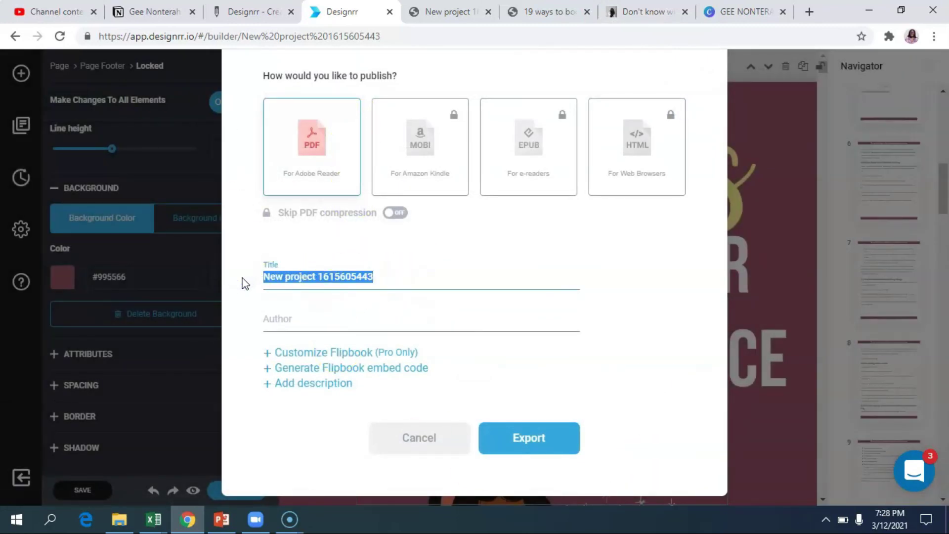
{"action": "type", "text": "19 WAYS"}
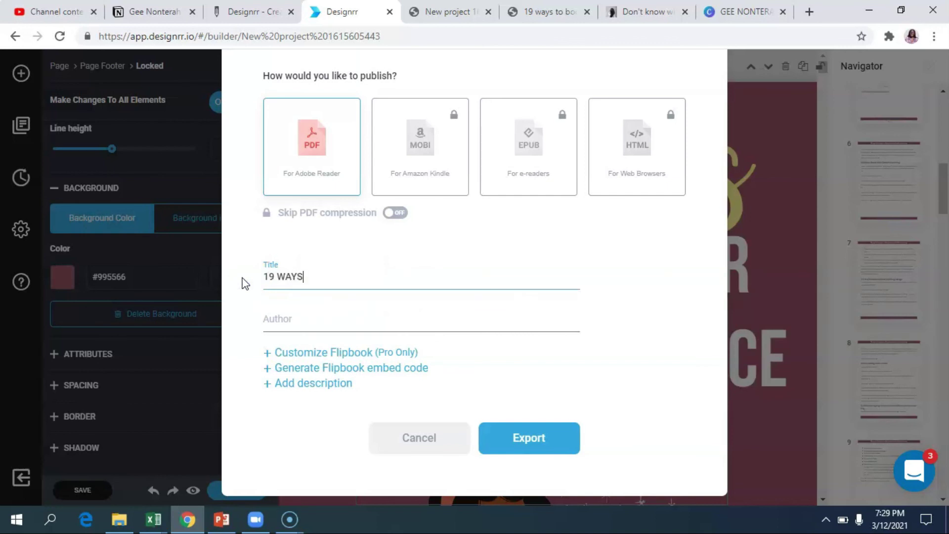
{"action": "type", "text": " EBOOK"}
{"action": "left_click", "coordinate": [270, 321]}
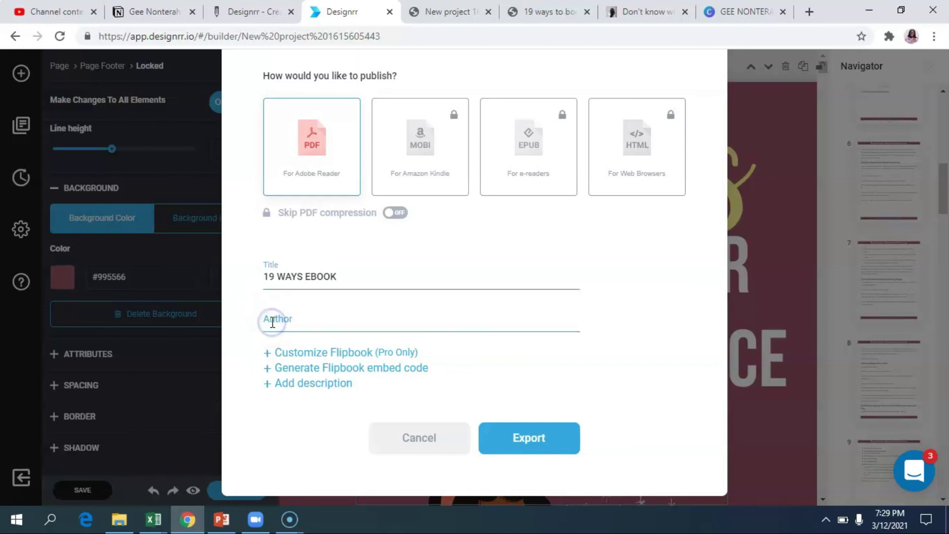
{"action": "type", "text": "GEE NONTERAH"}
{"action": "left_click", "coordinate": [522, 447]}
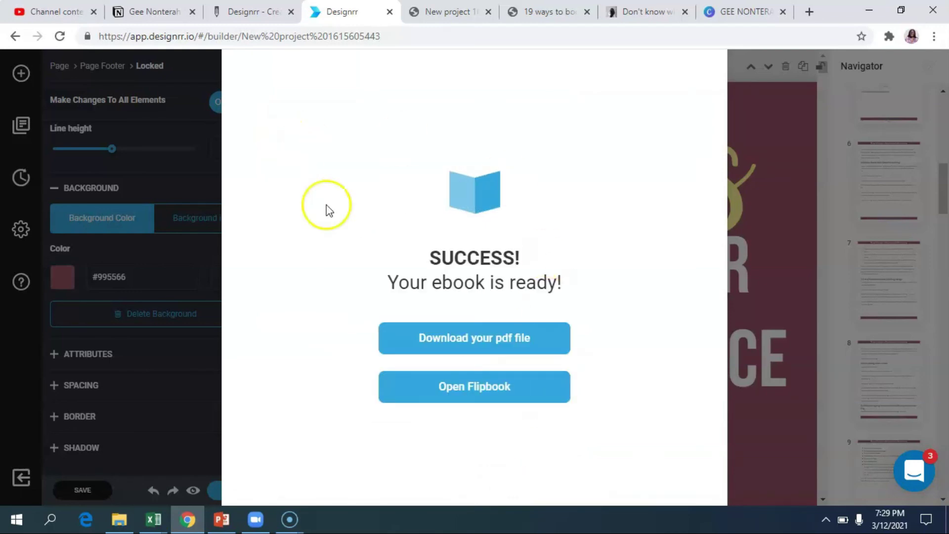
Open the exported ebook's flipbook and page through it from the cover to pages 12-13
{"action": "left_click", "coordinate": [492, 341]}
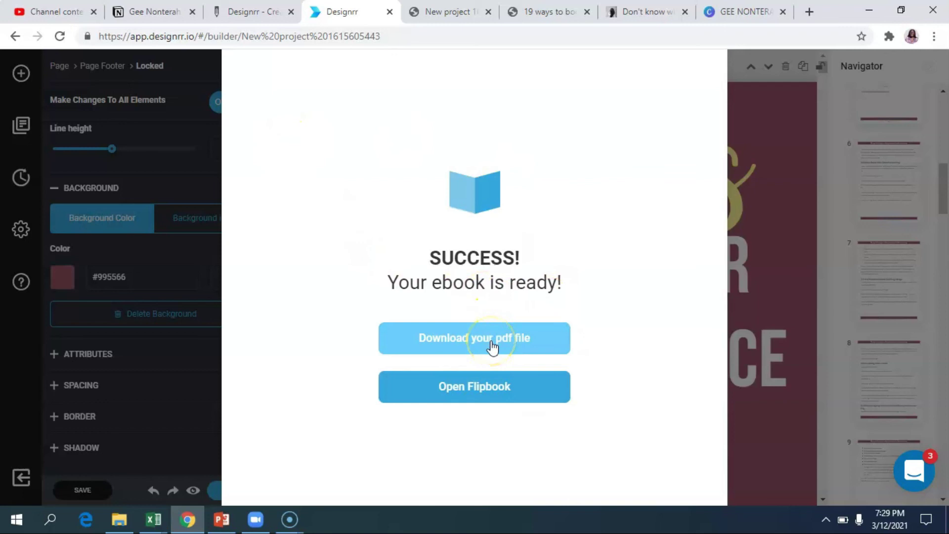
{"action": "left_click", "coordinate": [493, 387]}
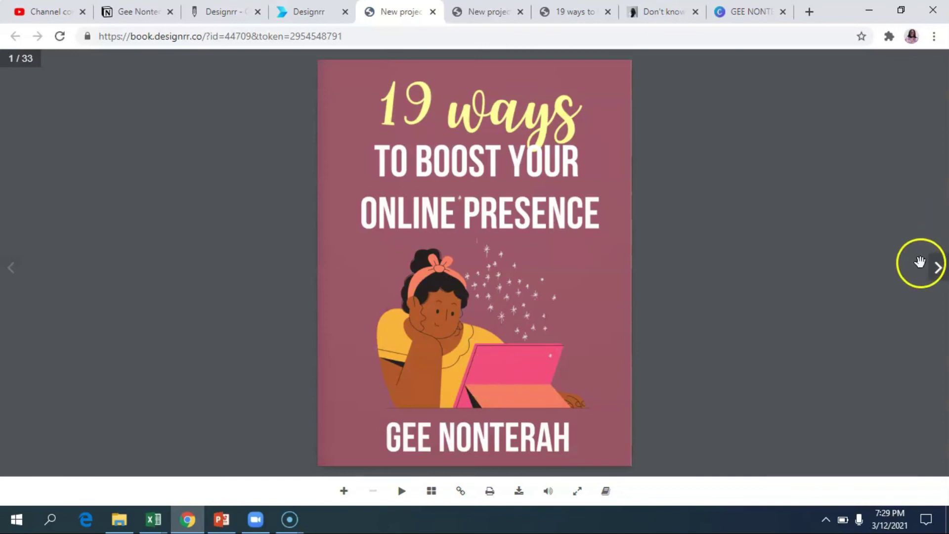
{"action": "left_click", "coordinate": [938, 267]}
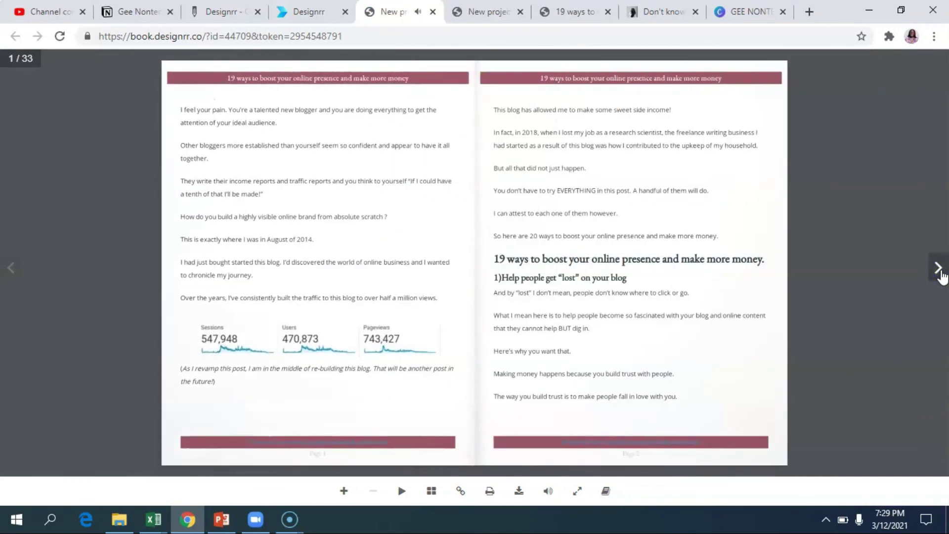
{"action": "left_click", "coordinate": [938, 270]}
{"action": "left_click", "coordinate": [939, 270]}
{"action": "left_click", "coordinate": [938, 269]}
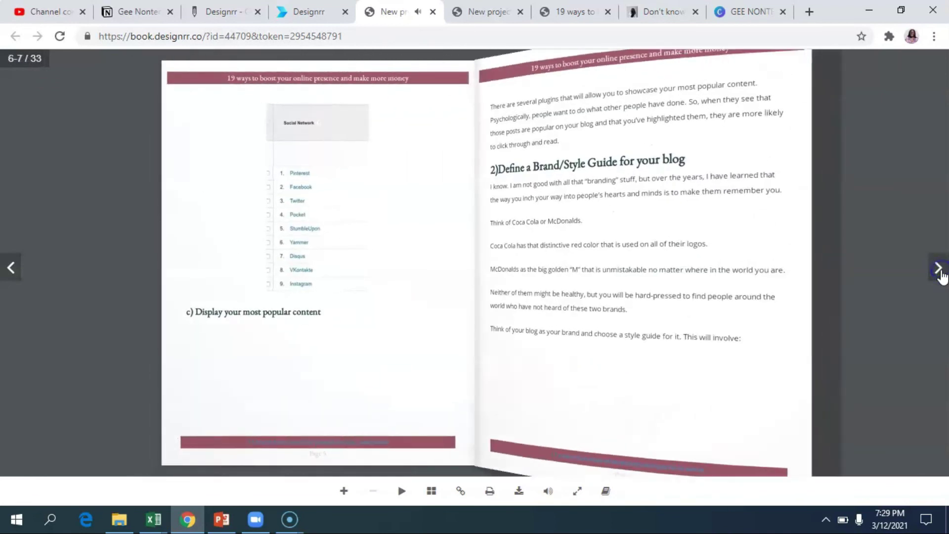
{"action": "left_click", "coordinate": [940, 272]}
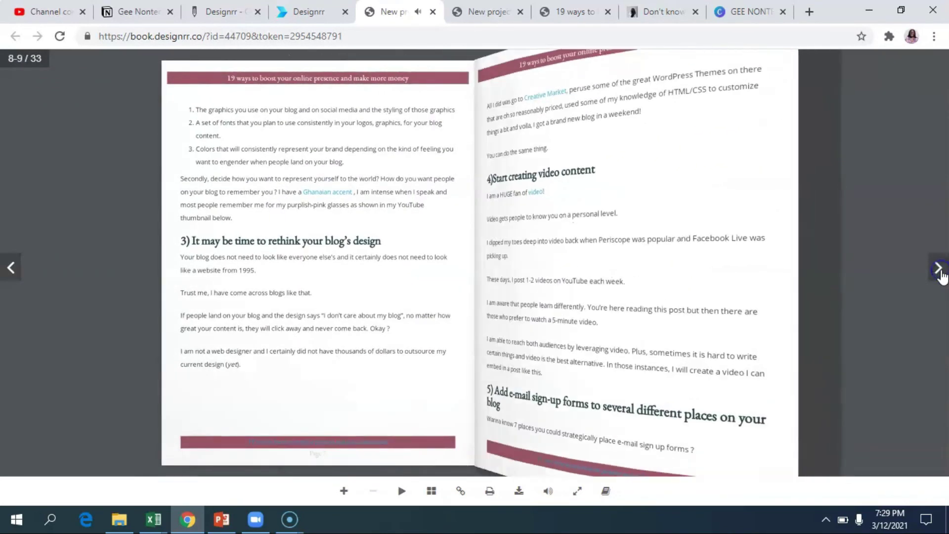
{"action": "left_click", "coordinate": [940, 272]}
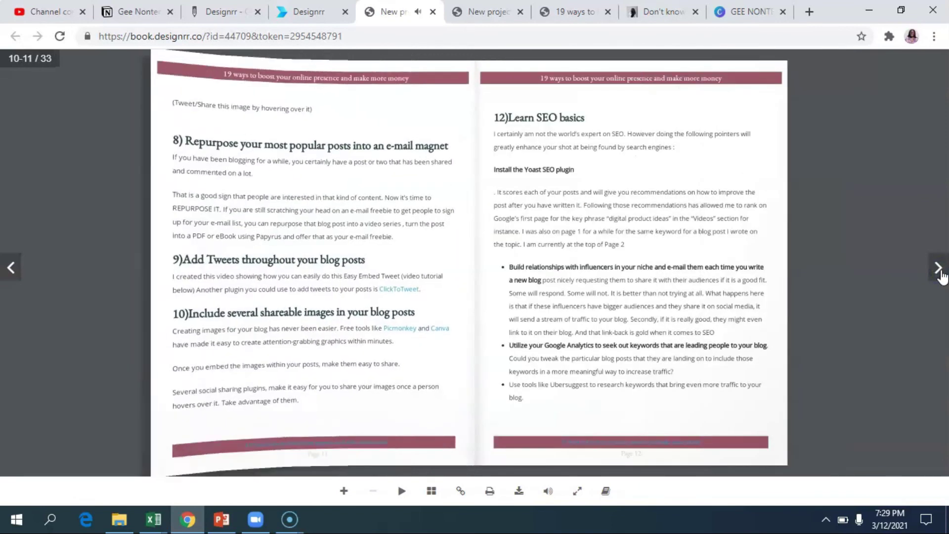
{"action": "left_click", "coordinate": [939, 272]}
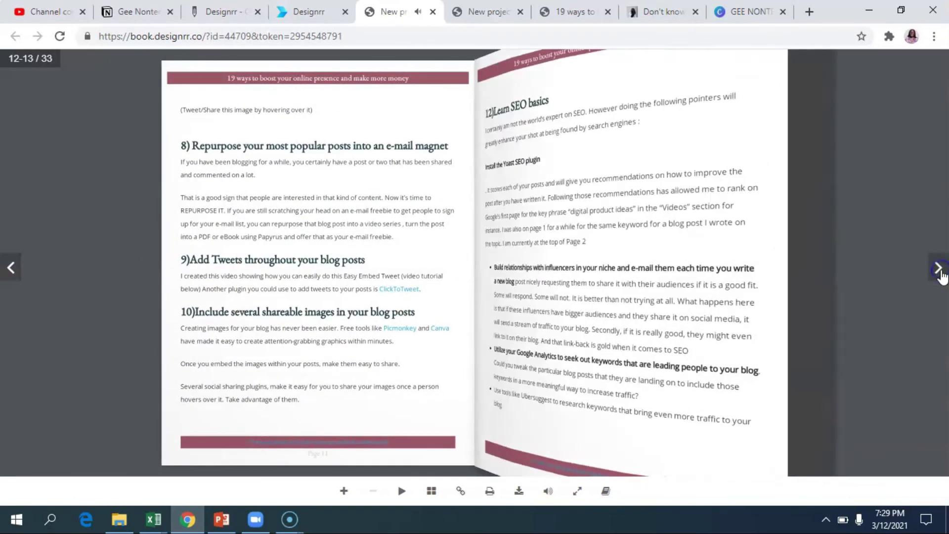
{"action": "left_click", "coordinate": [11, 271]}
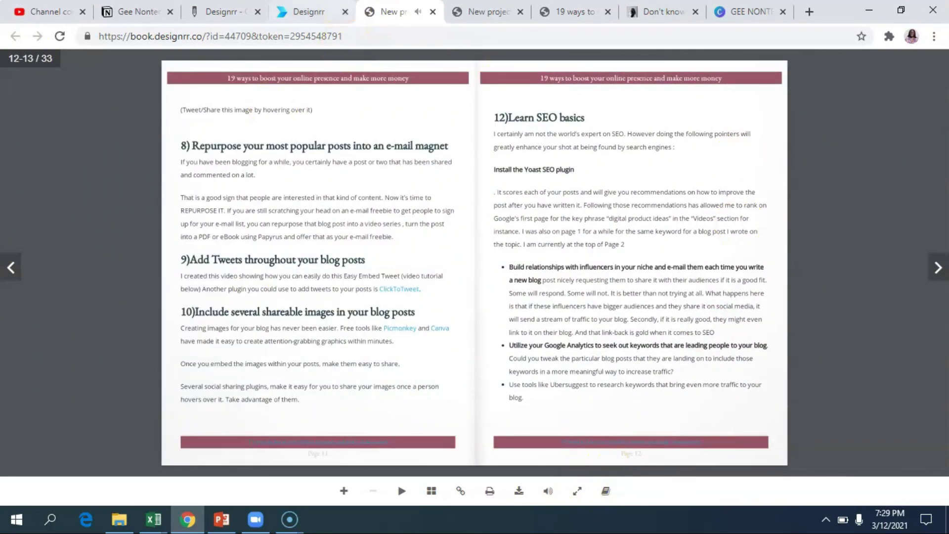
Return to the Designrr export result, open the ebook's PDF file, and review its first three pages, ending on the cover
{"action": "left_click", "coordinate": [307, 11]}
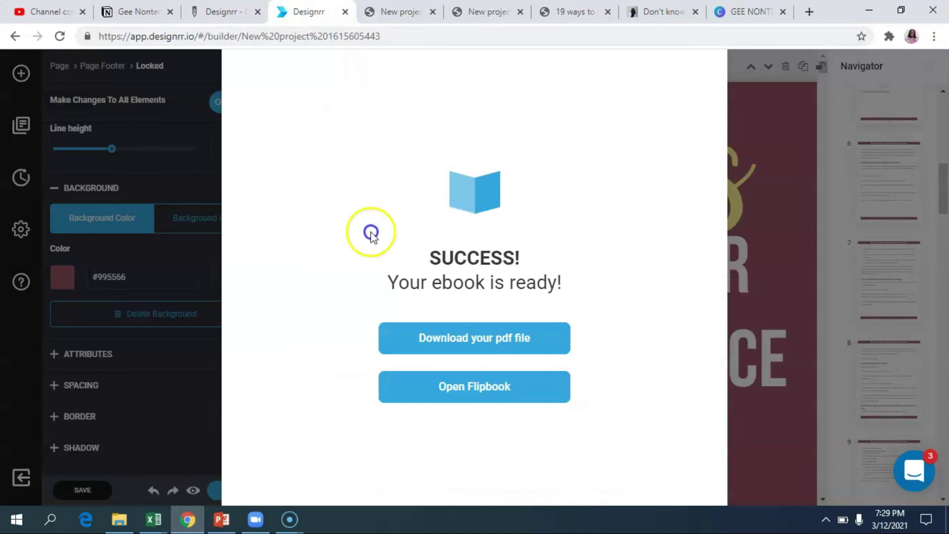
{"action": "left_click", "coordinate": [500, 338]}
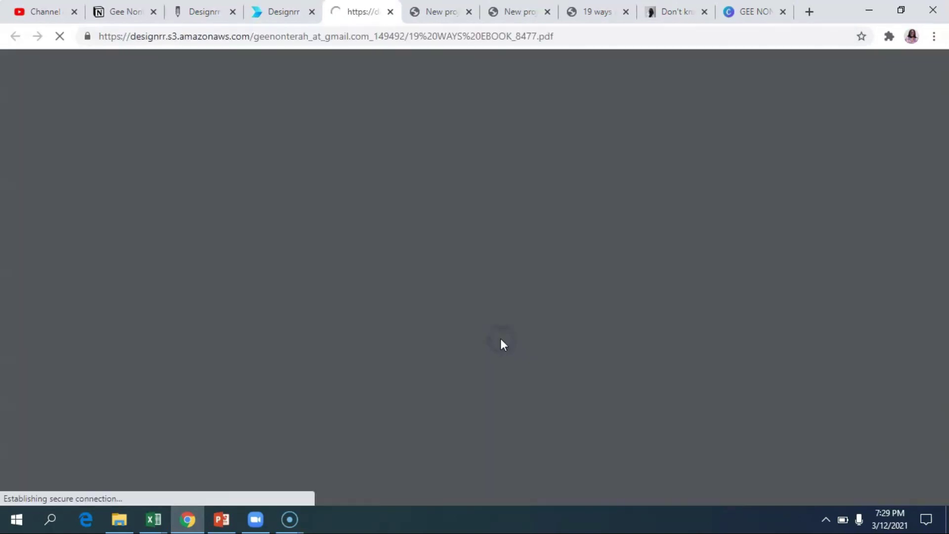
{"action": "scroll", "coordinate": [569, 254], "scroll_direction": "down", "scroll_amount": 15}
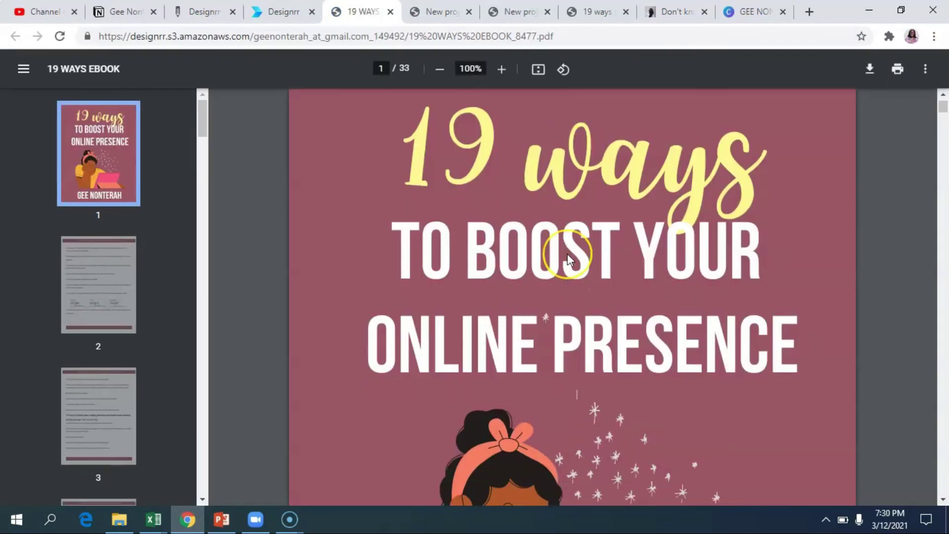
{"action": "scroll", "coordinate": [570, 259], "scroll_direction": "down", "scroll_amount": 15}
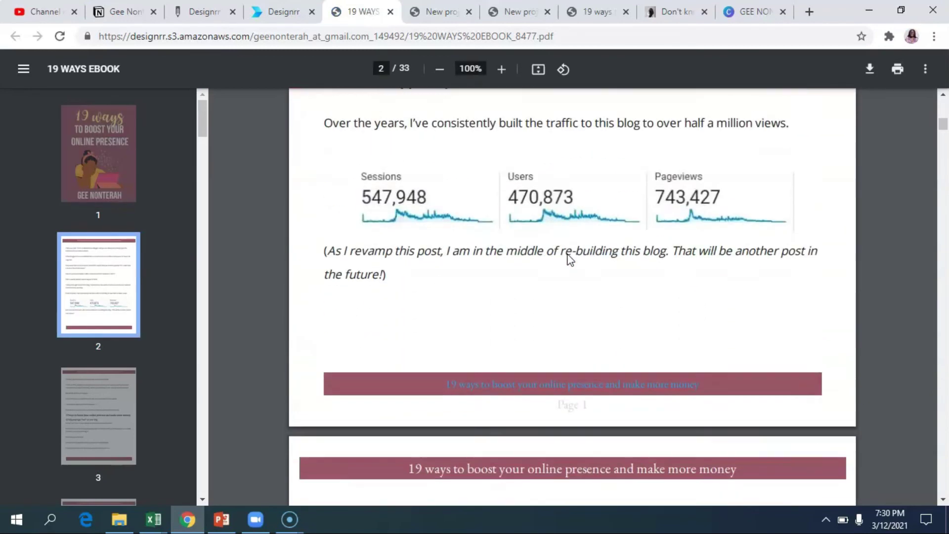
{"action": "scroll", "coordinate": [570, 259], "scroll_direction": "down", "scroll_amount": 13}
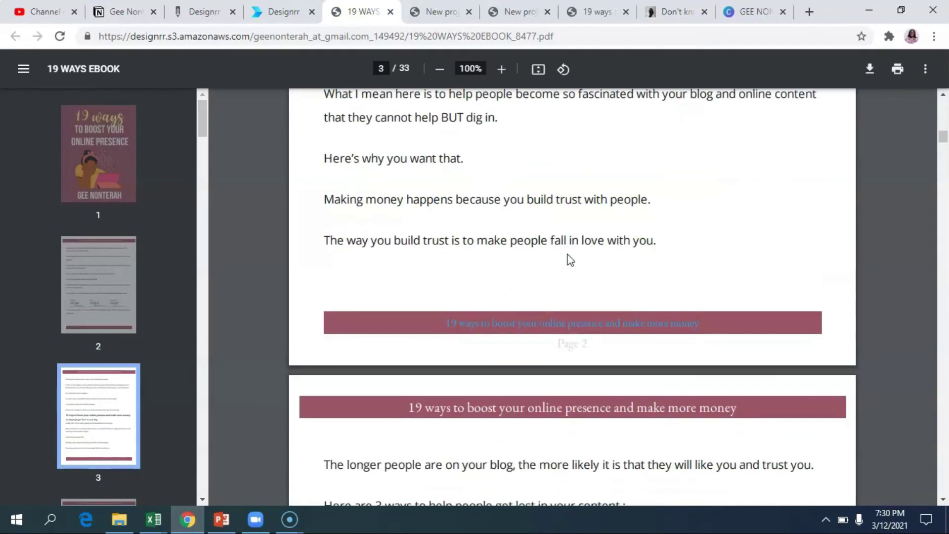
{"action": "scroll", "coordinate": [570, 259], "scroll_direction": "up", "scroll_amount": 20}
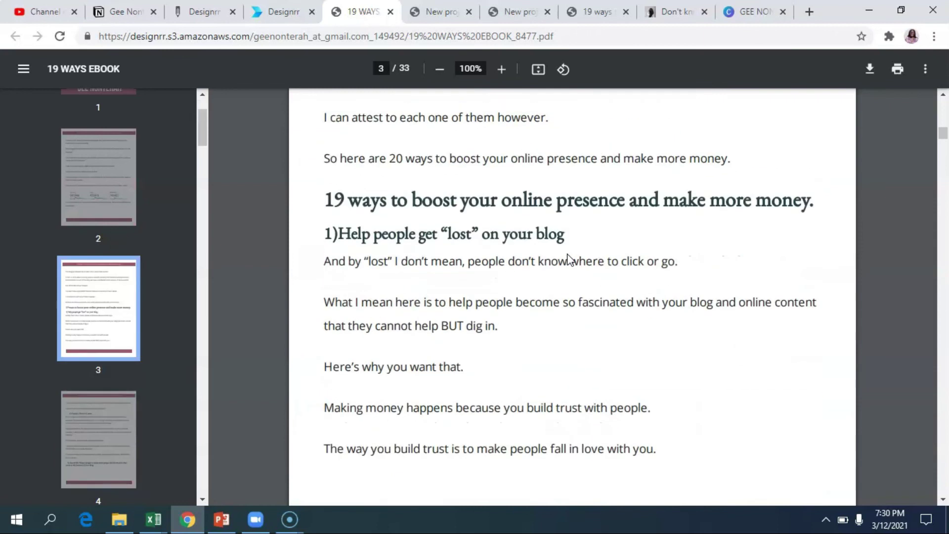
{"action": "scroll", "coordinate": [568, 254], "scroll_direction": "up", "scroll_amount": 7}
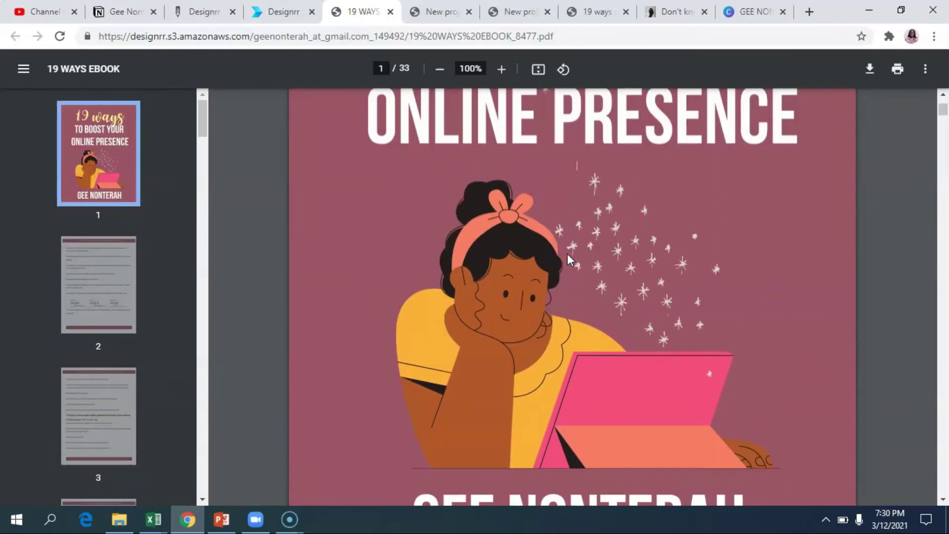